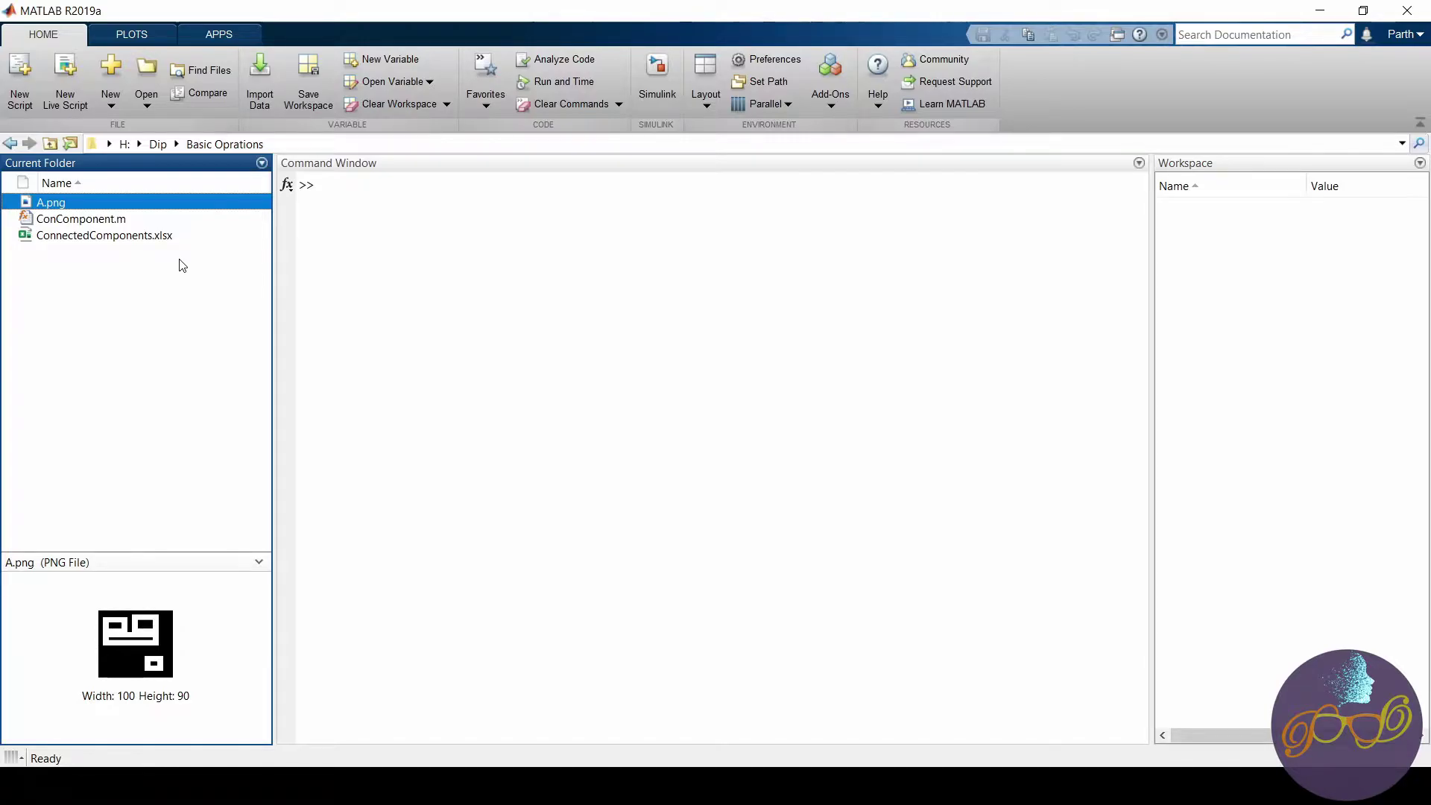
Open ConnectedComponents.xlsx from Current Folder in Excel to show the 0/1 image matrix.
click(117, 239)
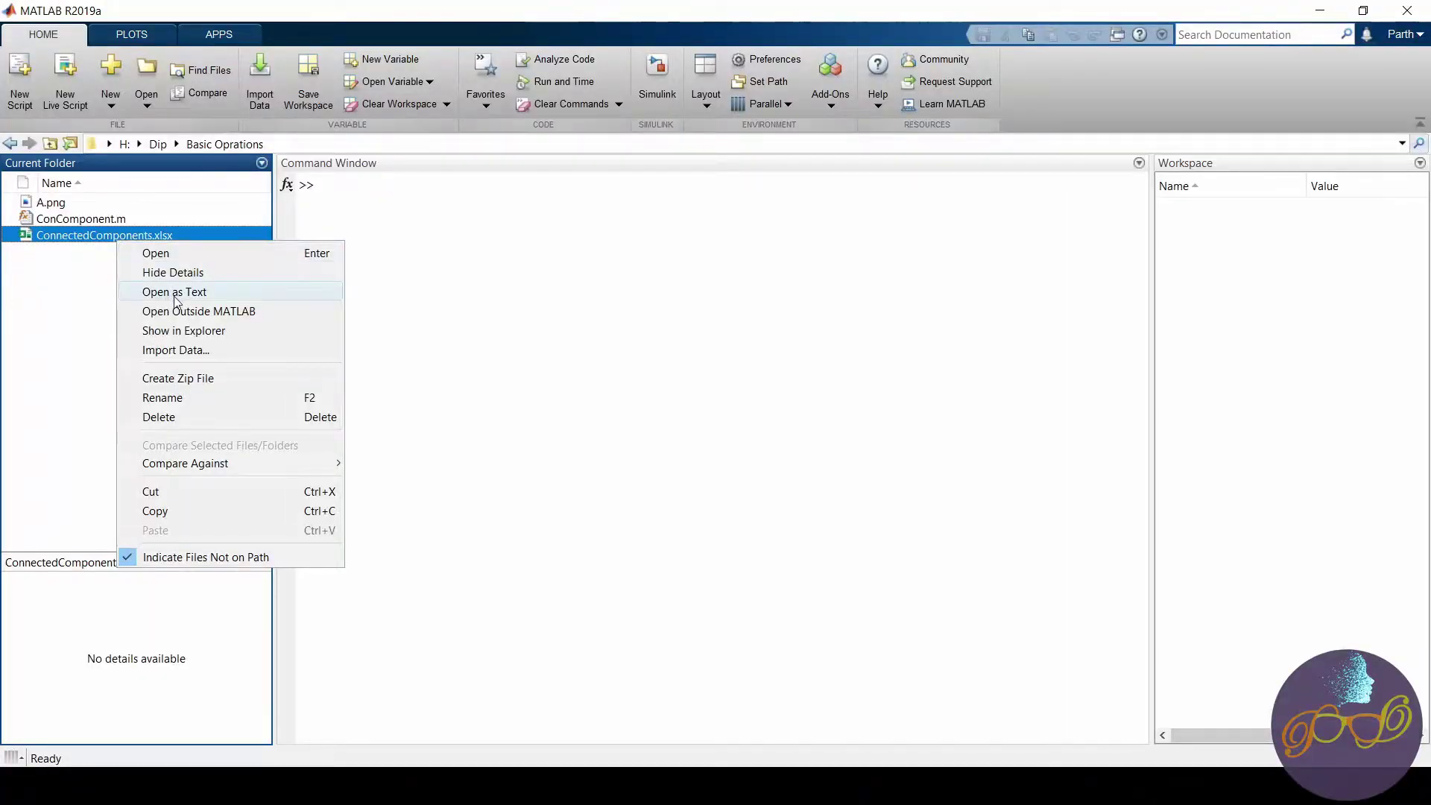
click(179, 312)
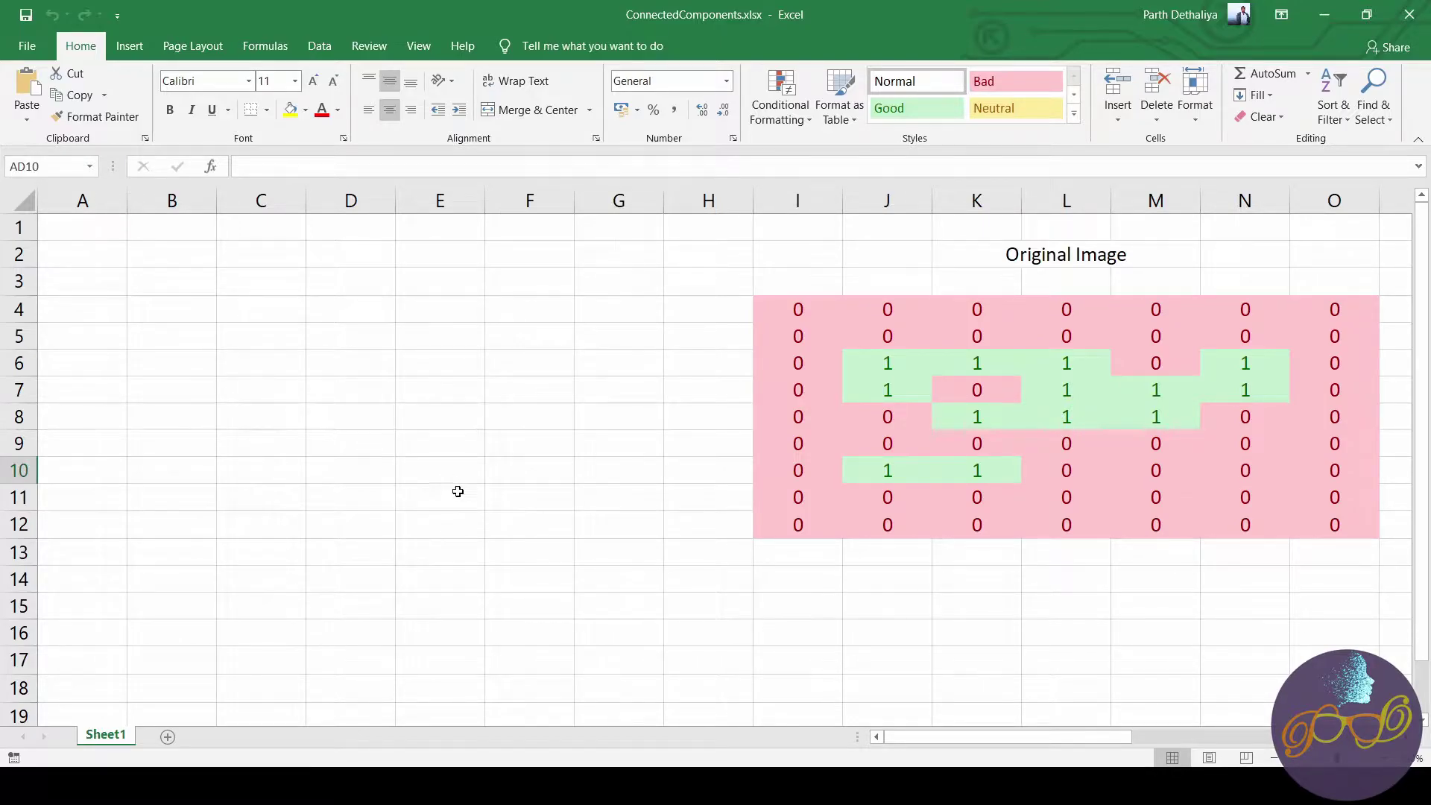
drag(918, 735, 1095, 749)
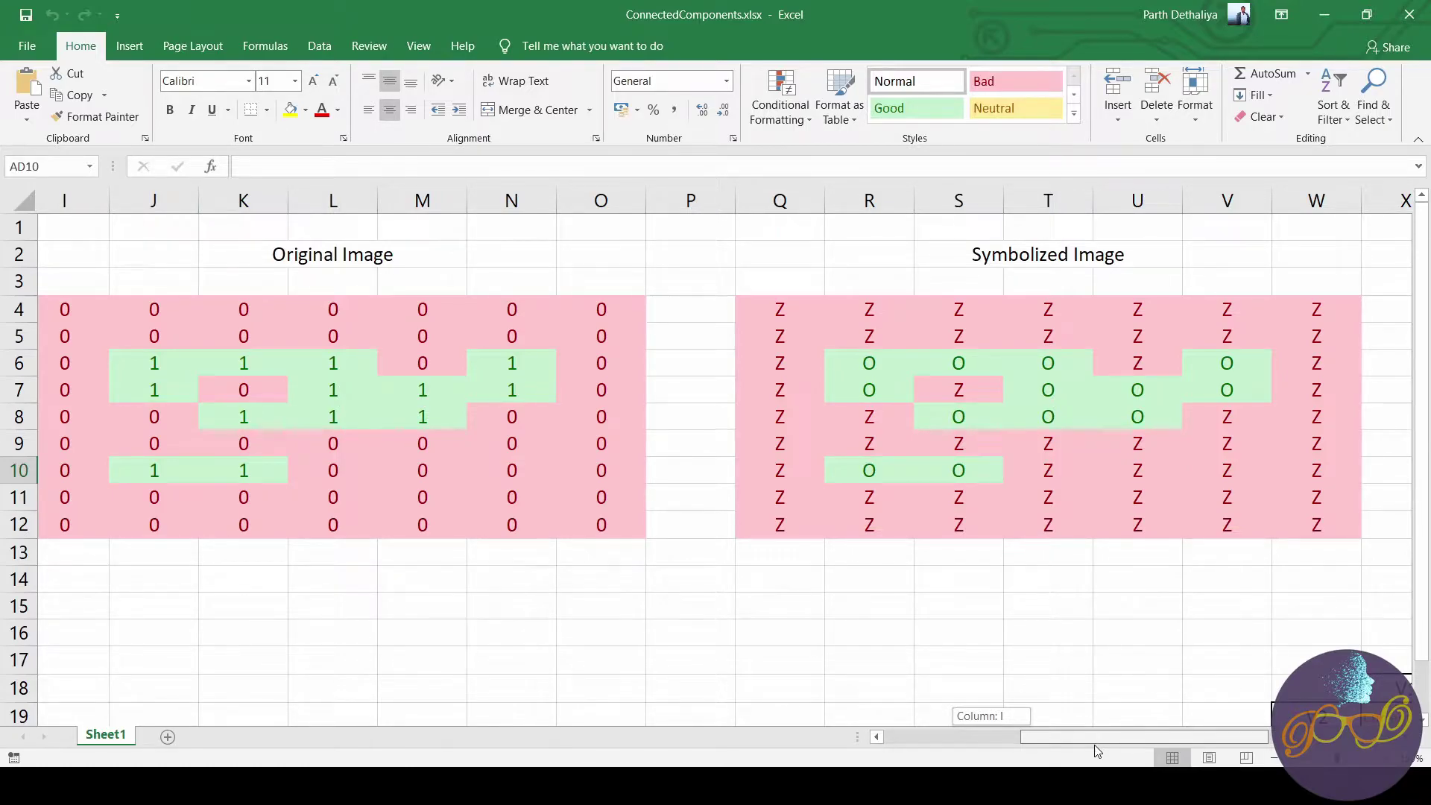
drag(1097, 752, 1196, 743)
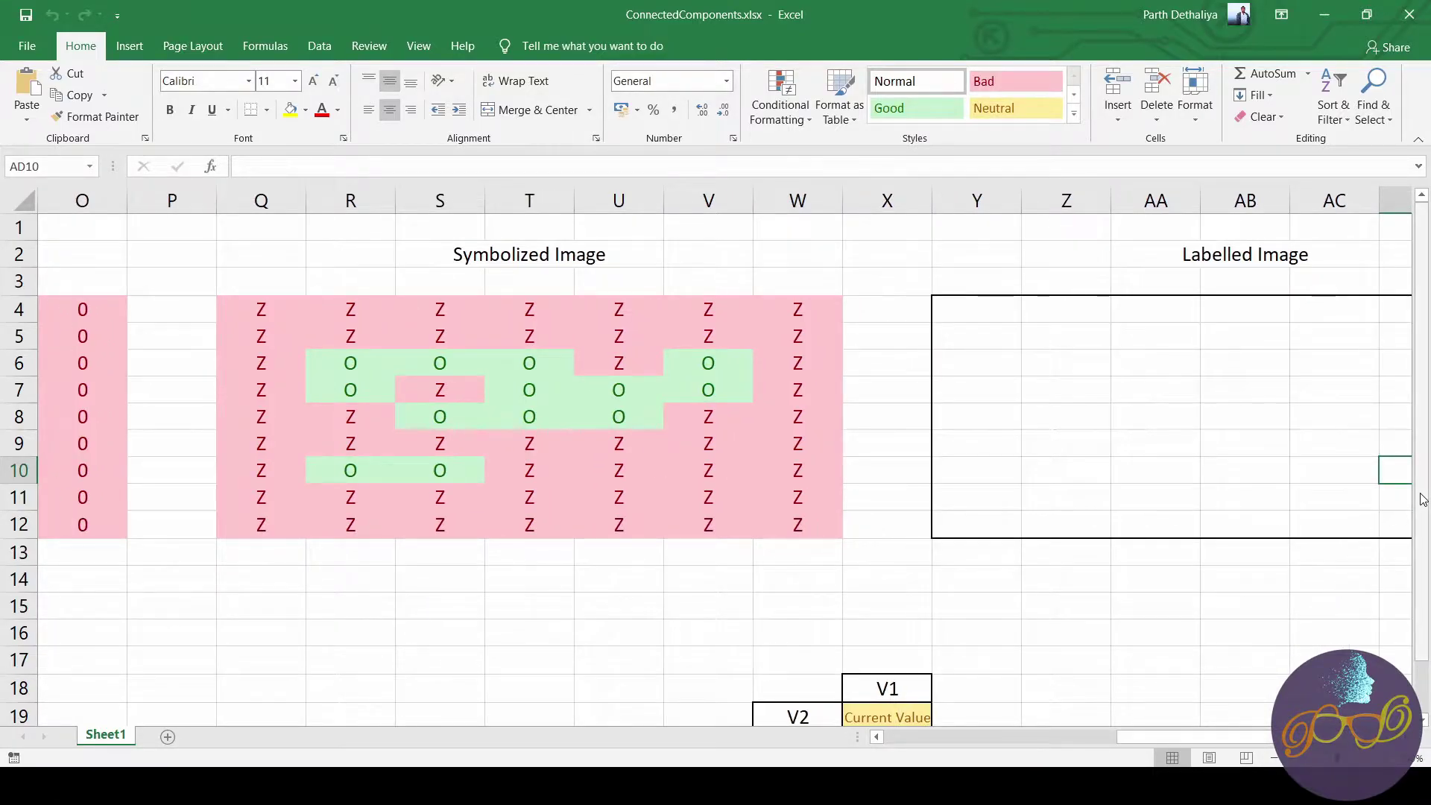
drag(1423, 499, 1419, 517)
click(926, 696)
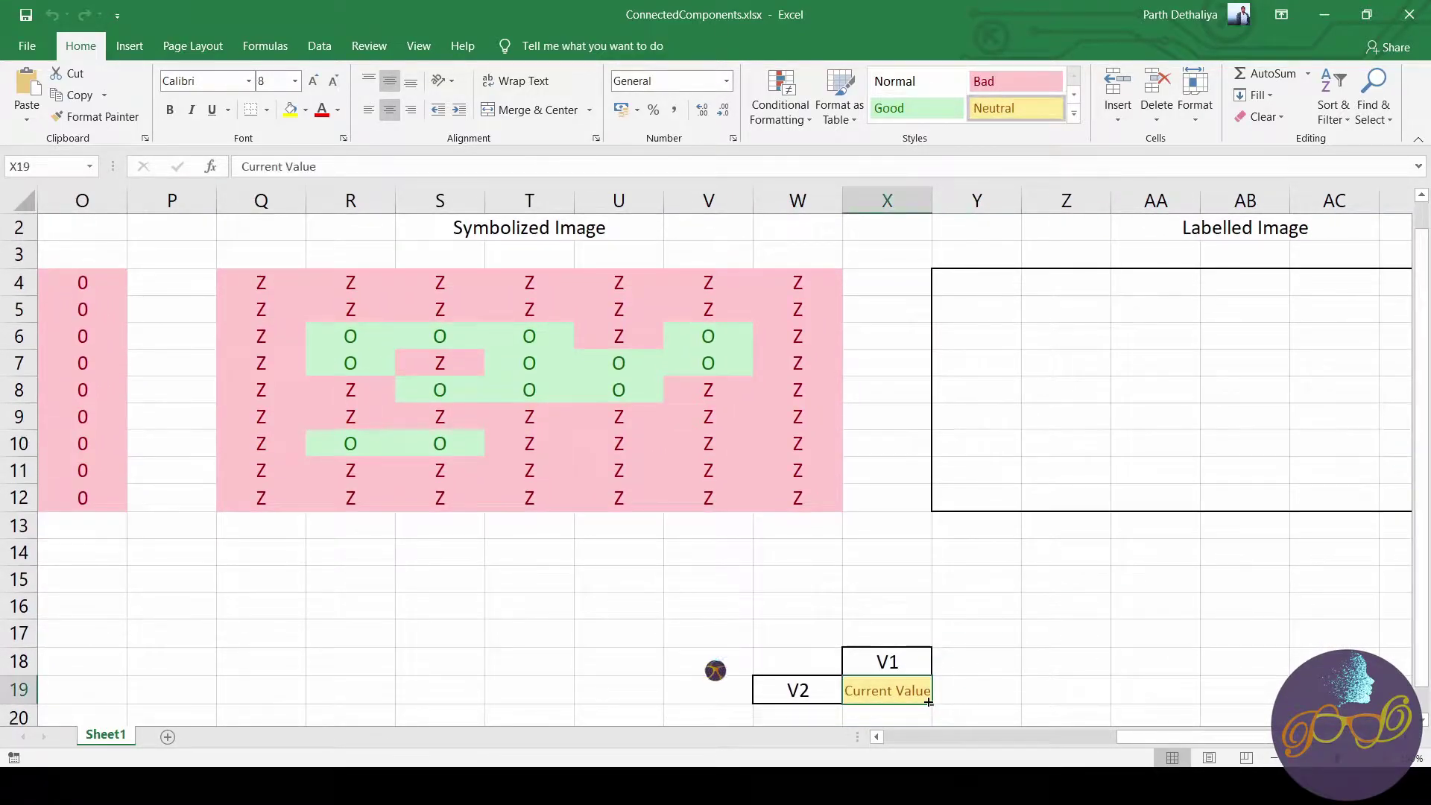
drag(797, 662, 919, 696)
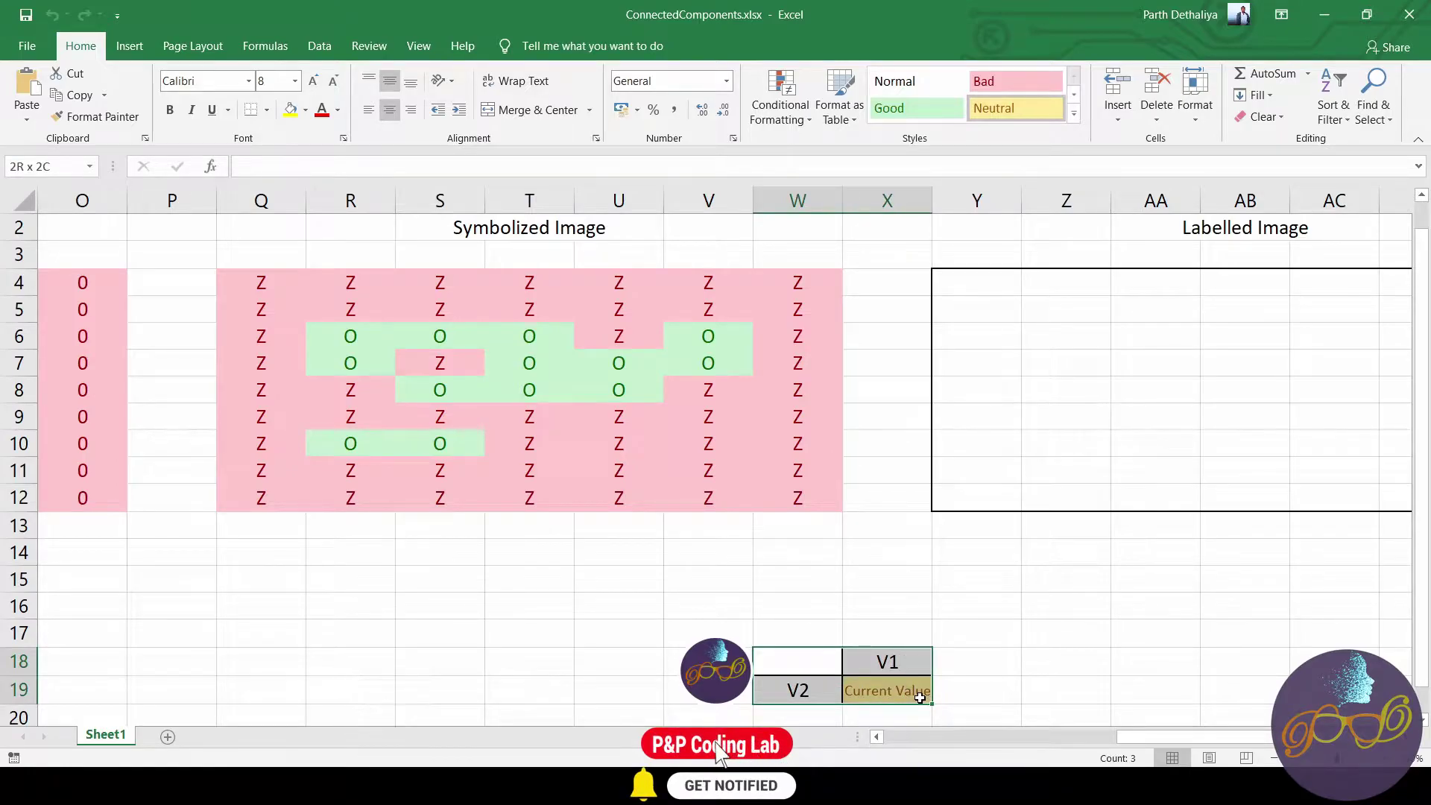
drag(1422, 592, 1422, 612)
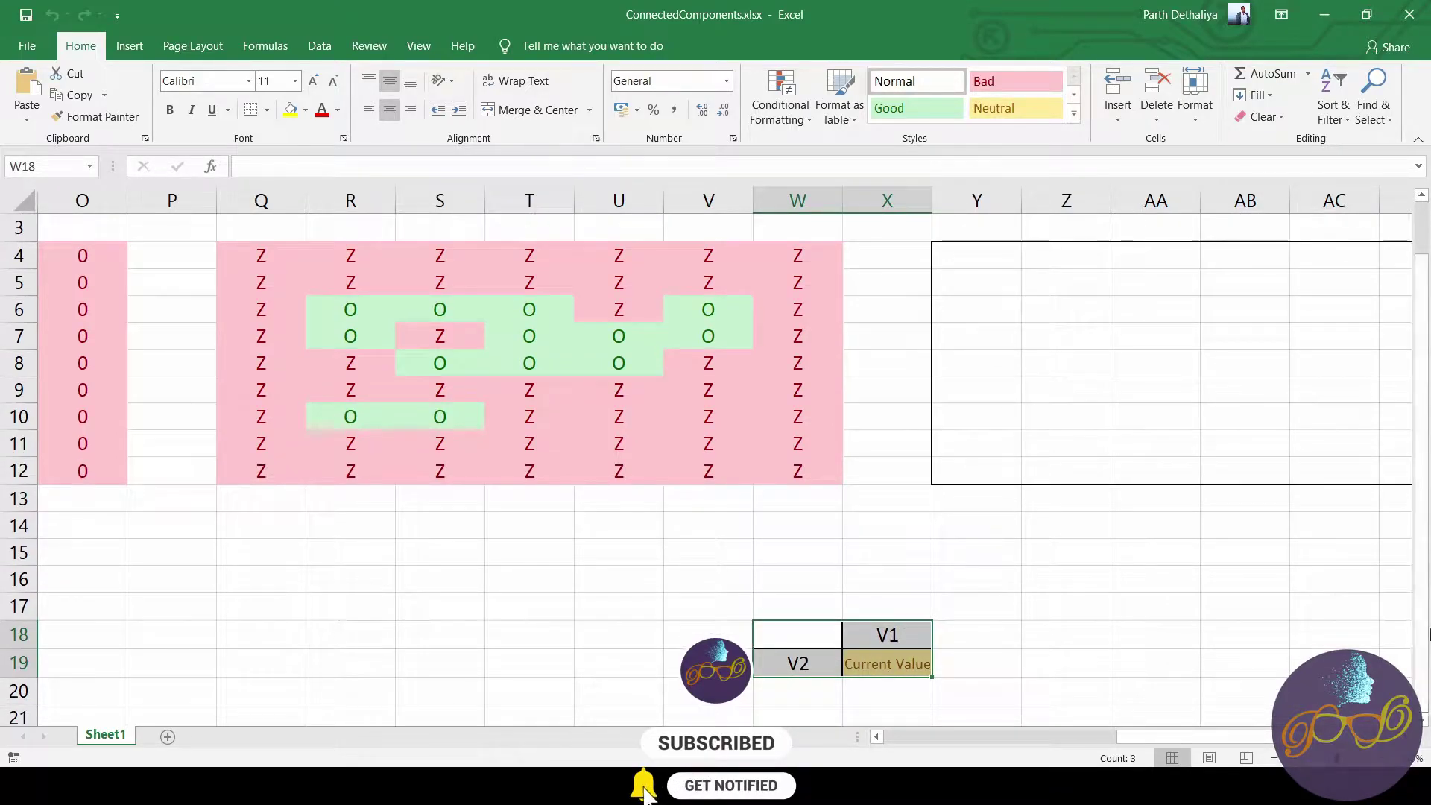
click(921, 646)
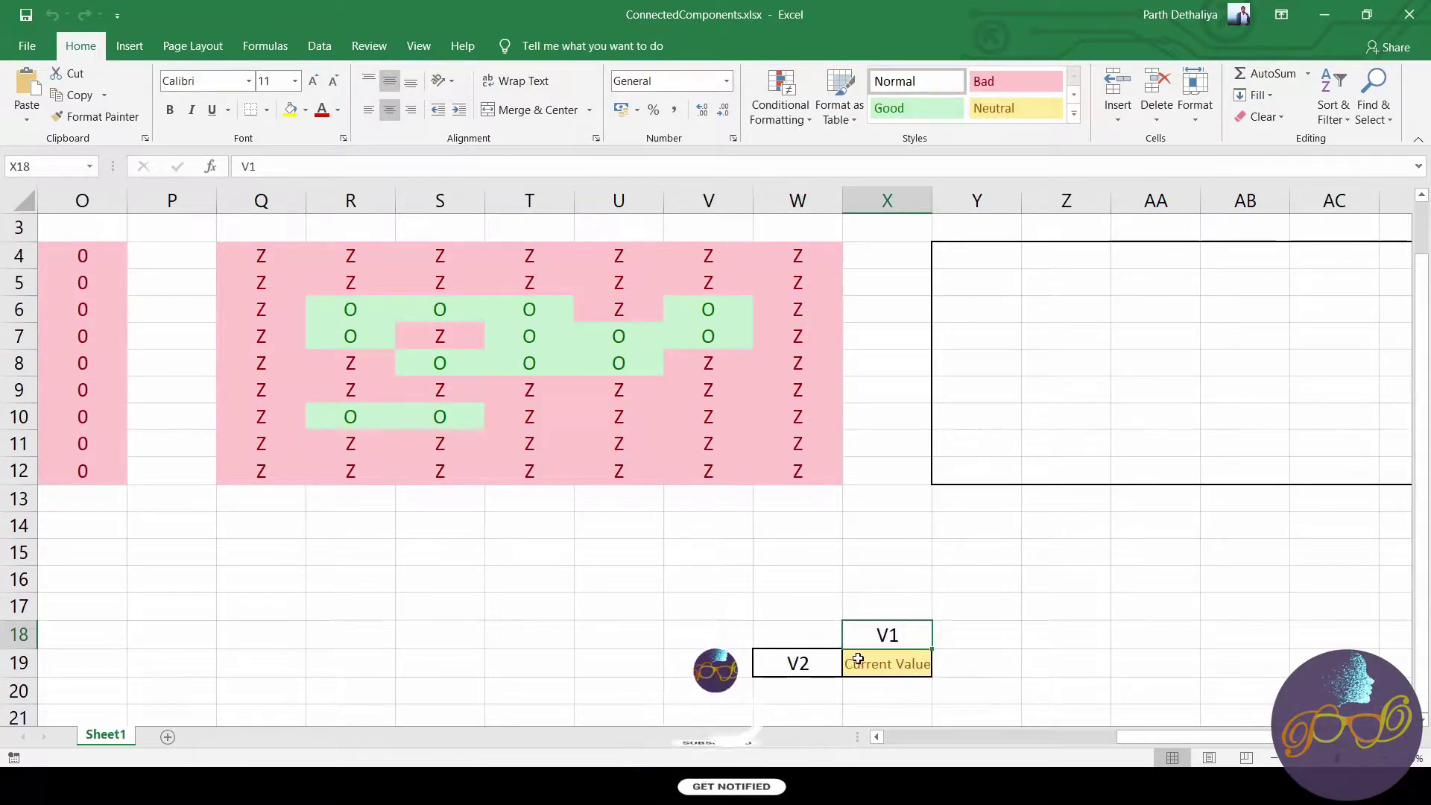
click(811, 664)
click(879, 632)
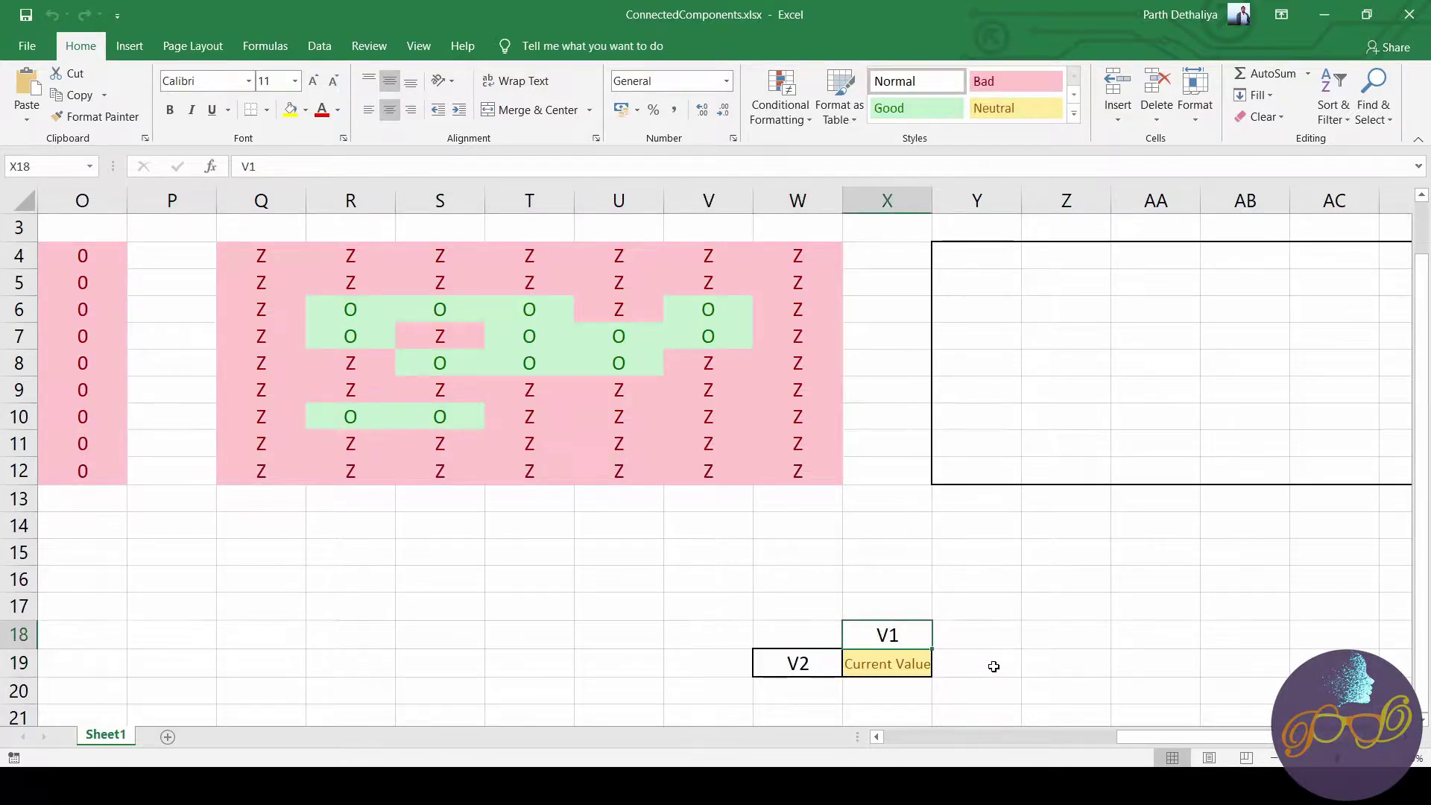
click(908, 670)
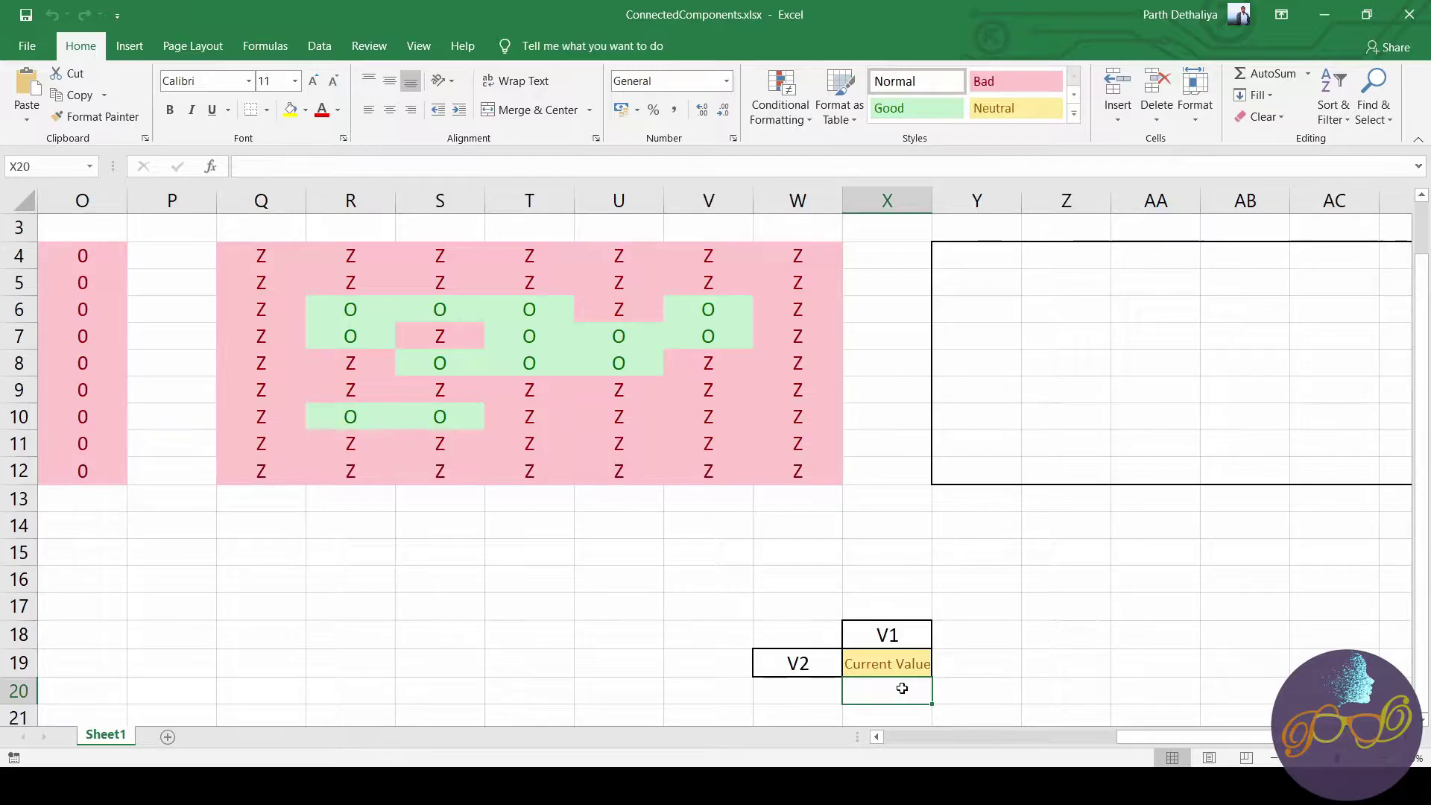
click(832, 664)
click(869, 633)
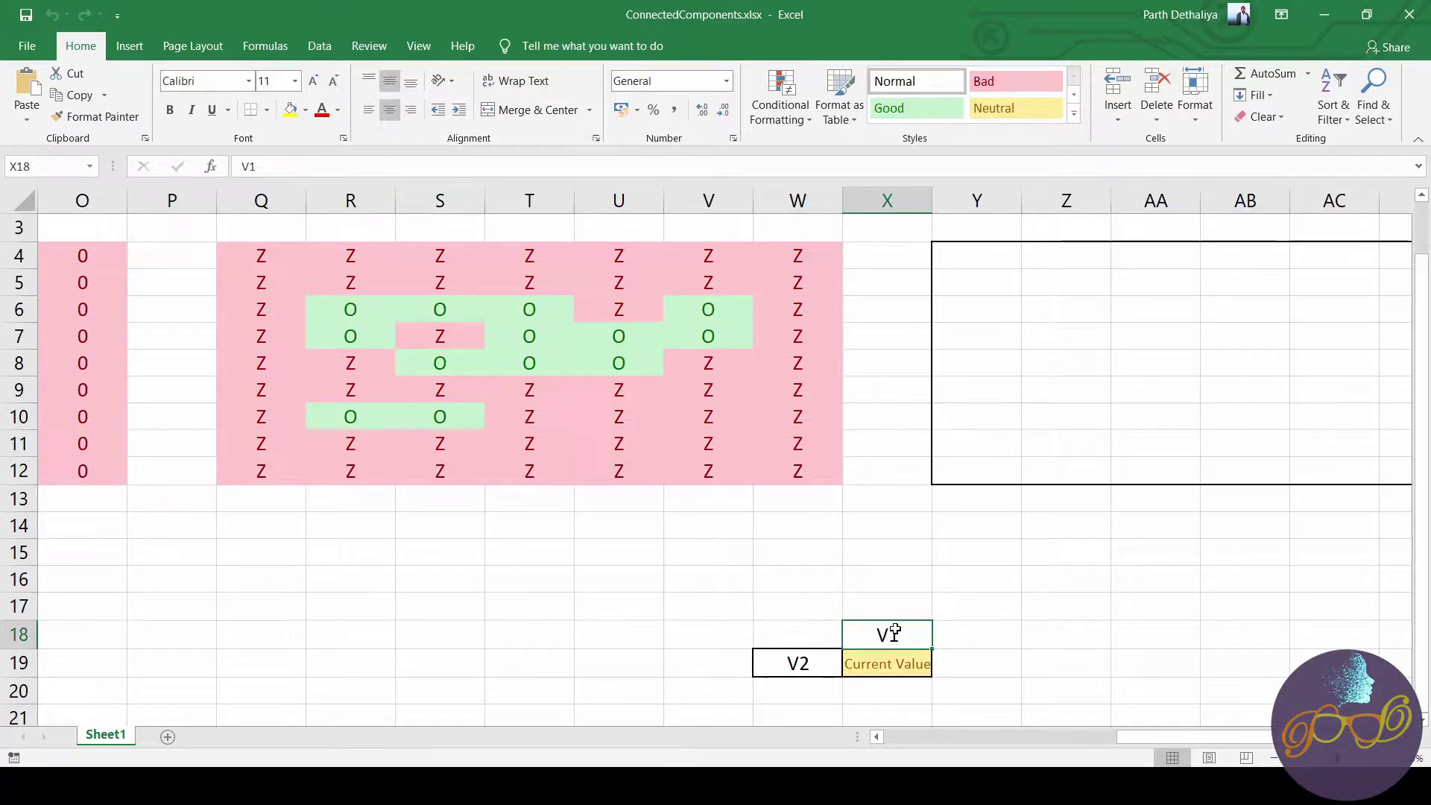
click(958, 664)
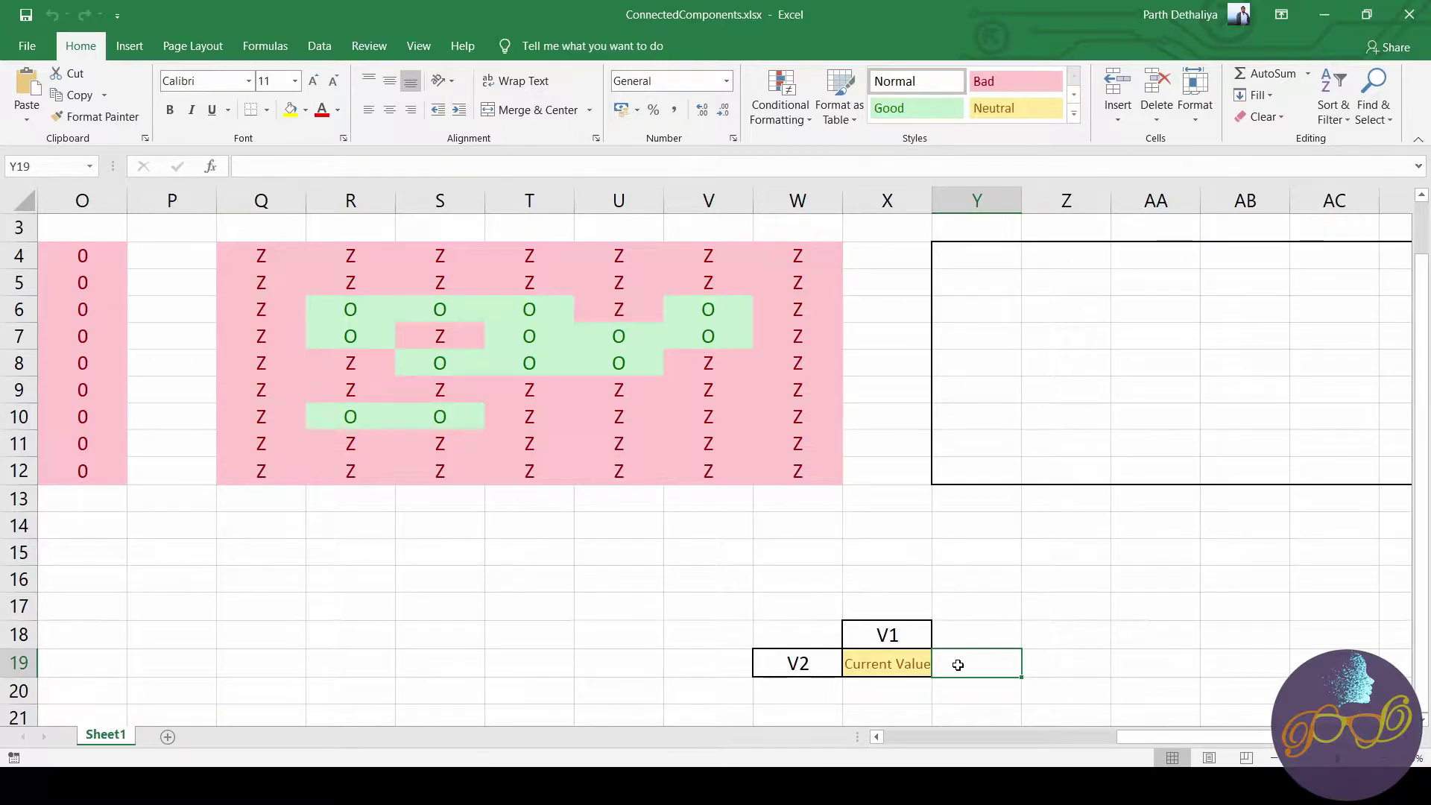
drag(807, 633, 962, 680)
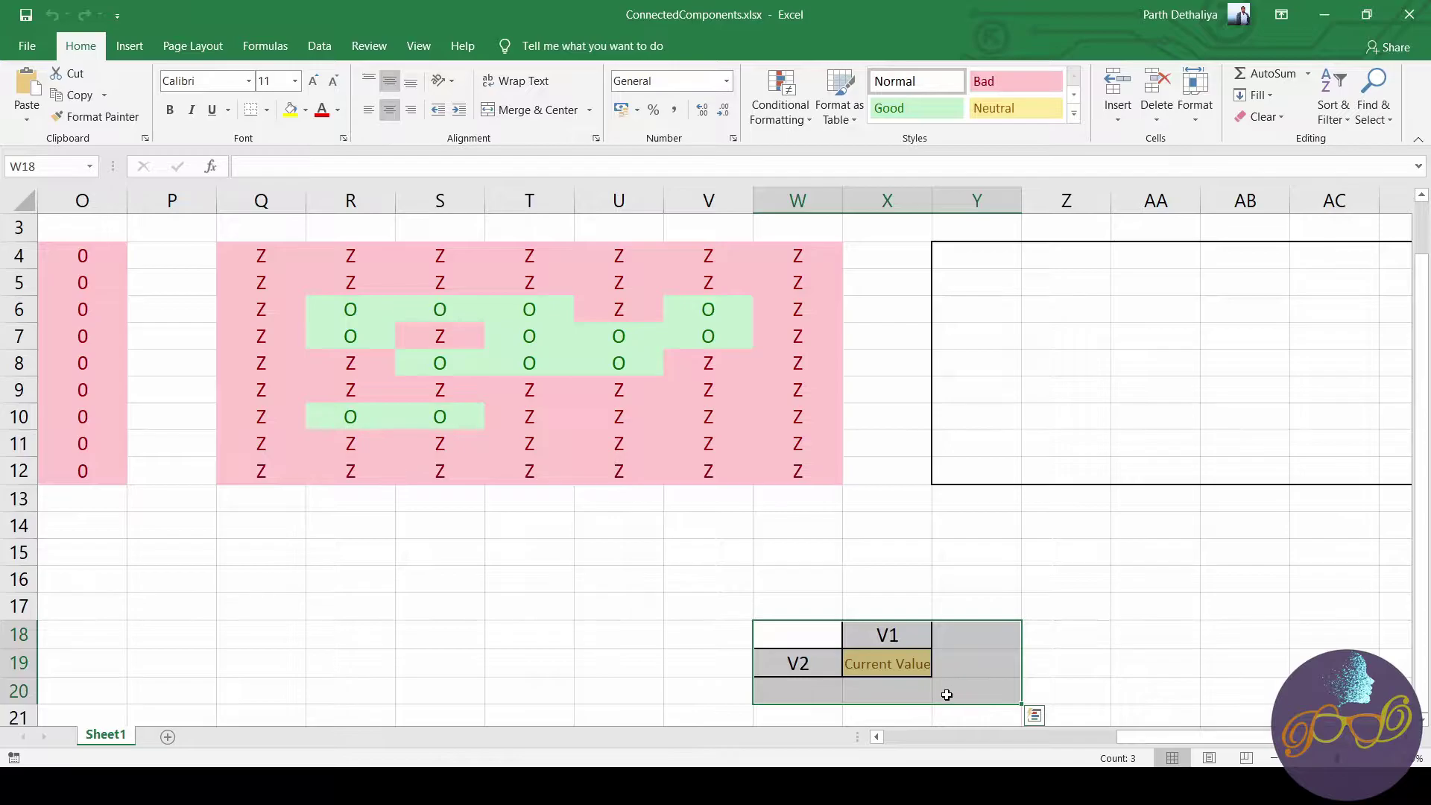
Label the neighbour cells V3 in W19, V1 in W18, V2 in X18 and V4 in Y18.
click(823, 641)
drag(823, 640, 984, 636)
click(817, 665)
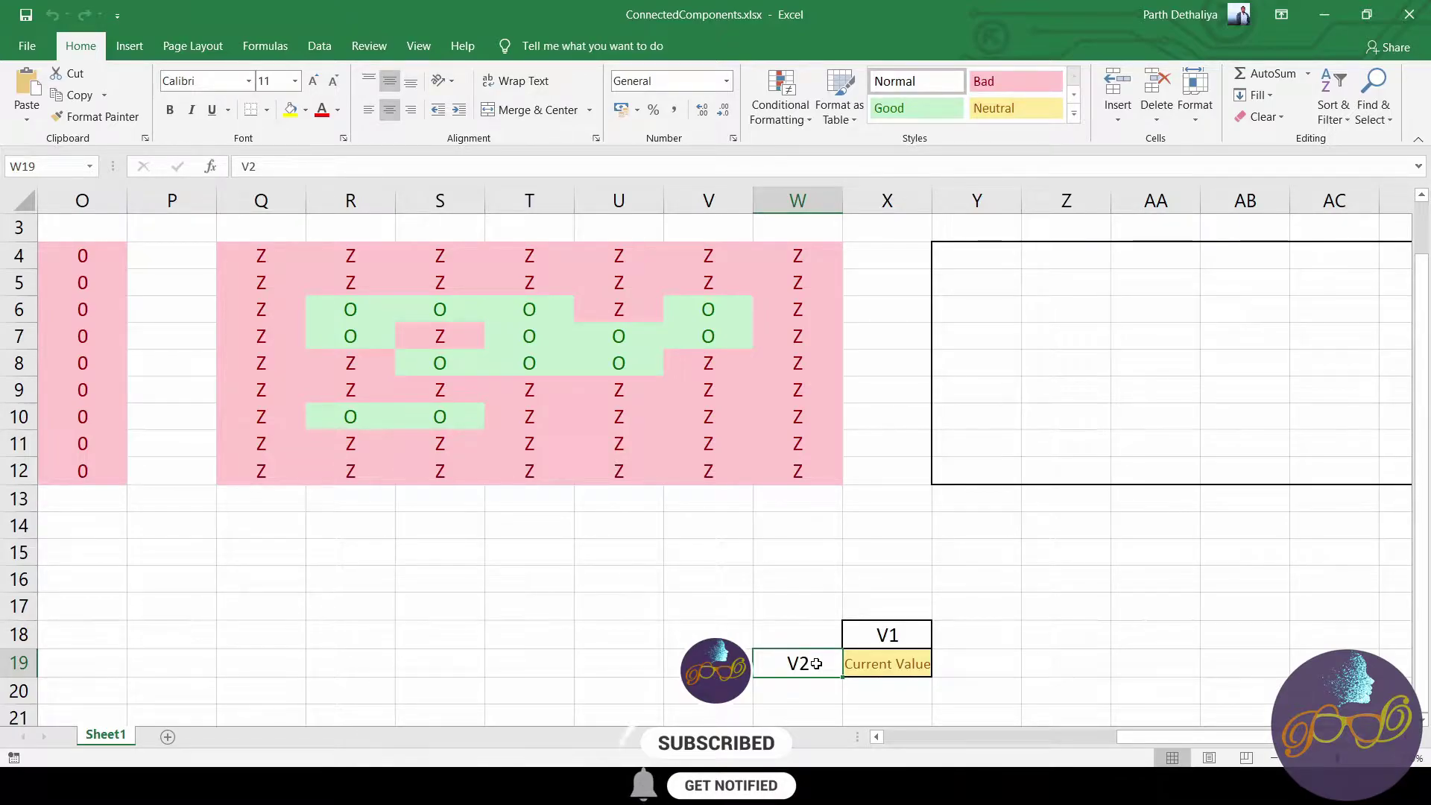
text(V3)
click(819, 636)
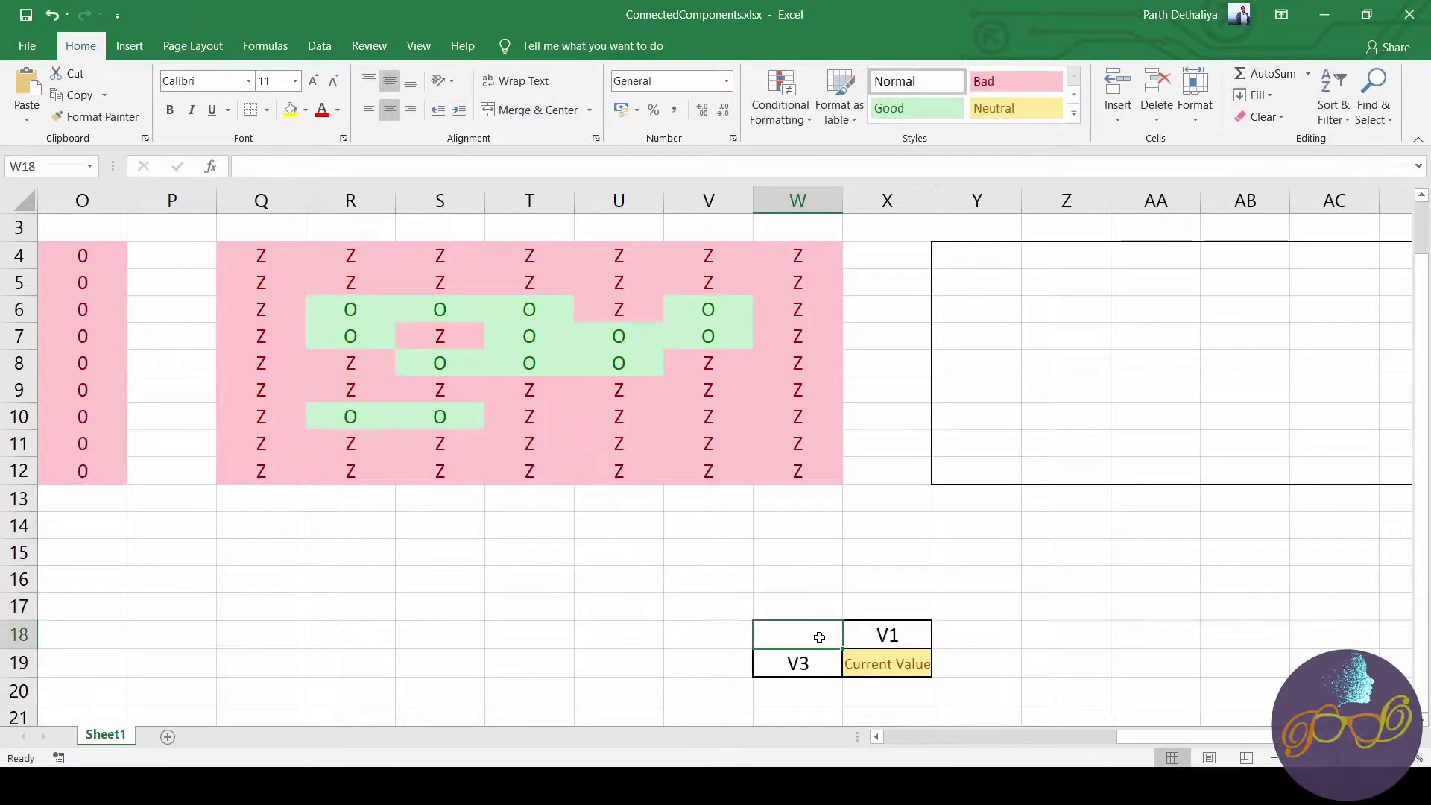
text(V1)
click(904, 634)
text(V2)
click(951, 633)
text(V4)
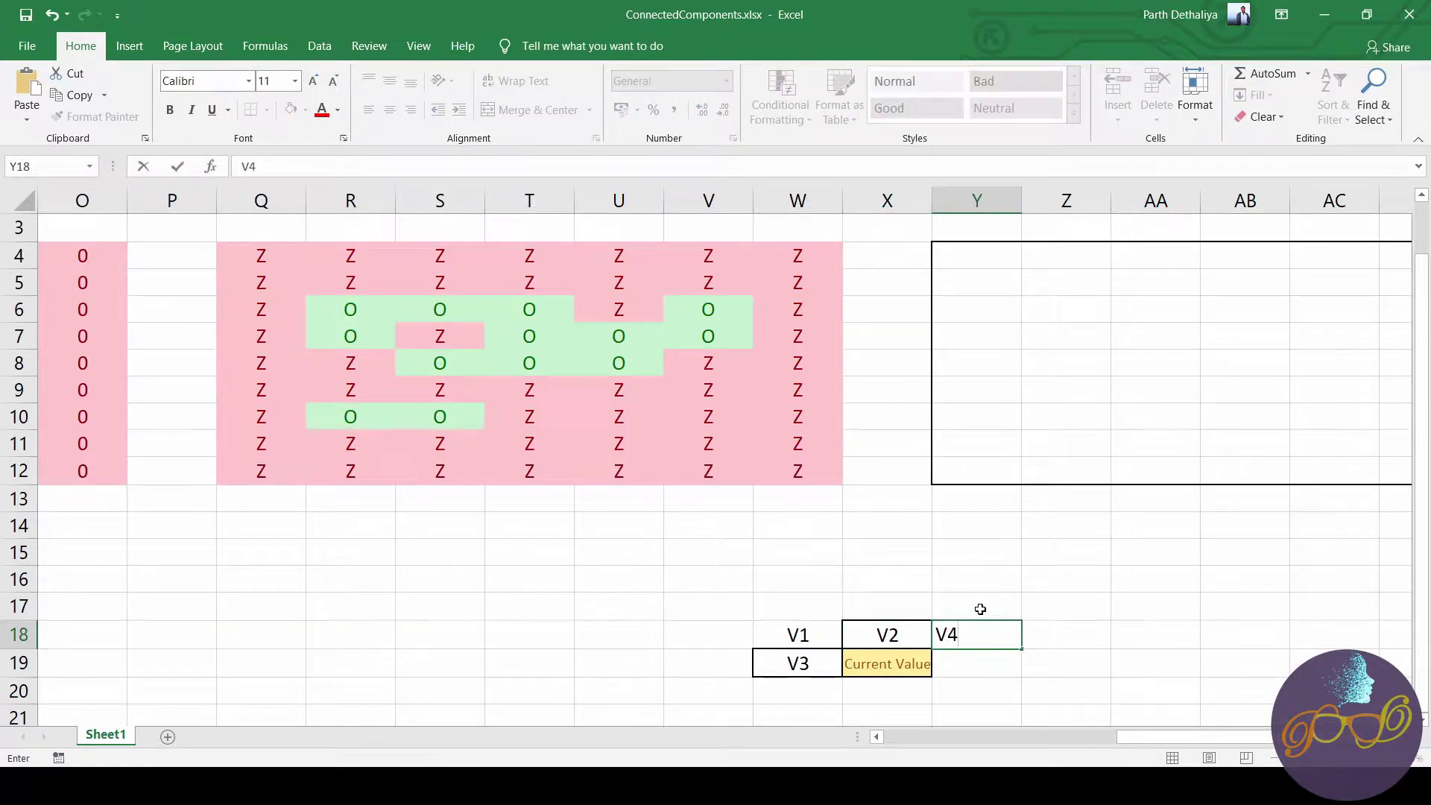
click(979, 609)
Give the labels an outside border and centre the V4 label.
click(799, 643)
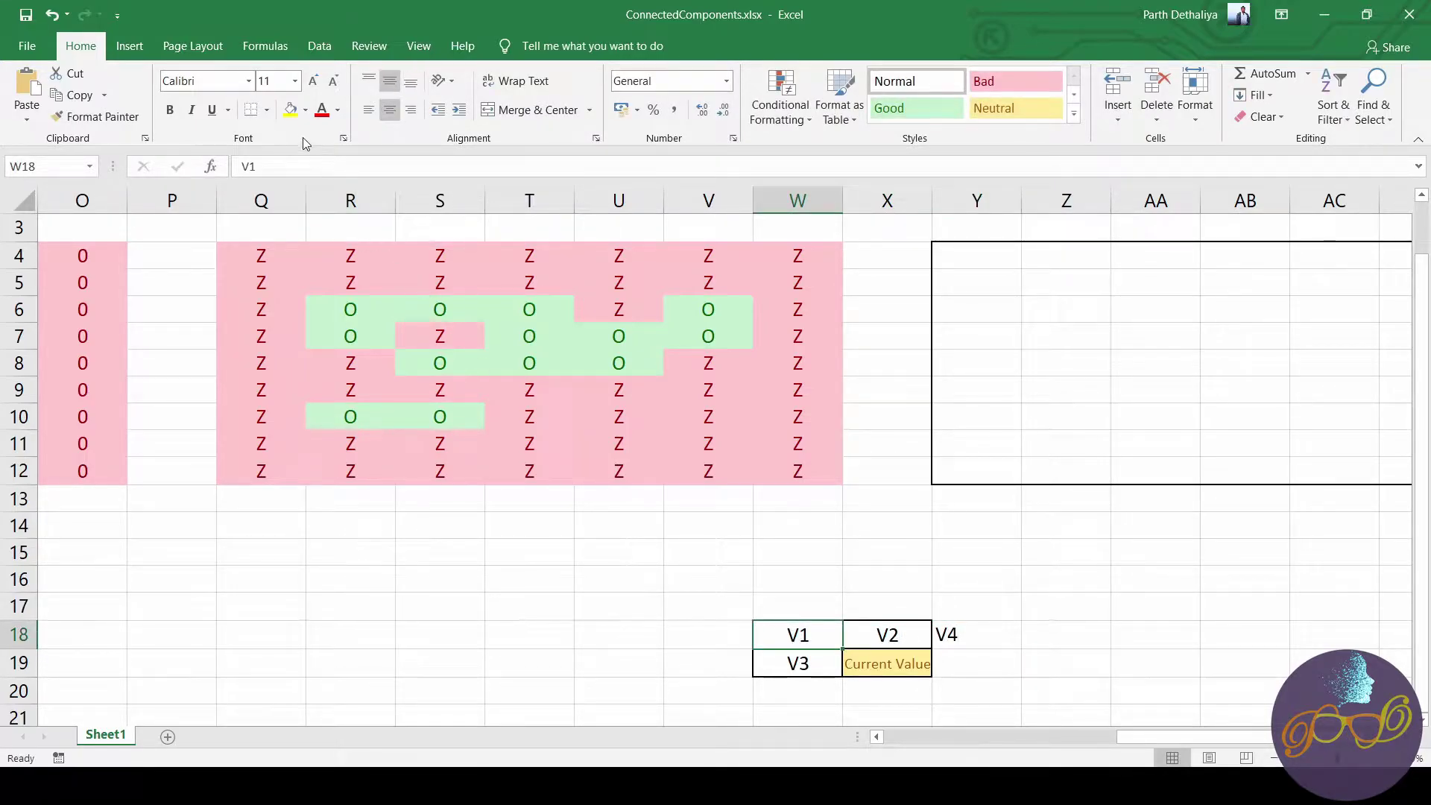
click(268, 113)
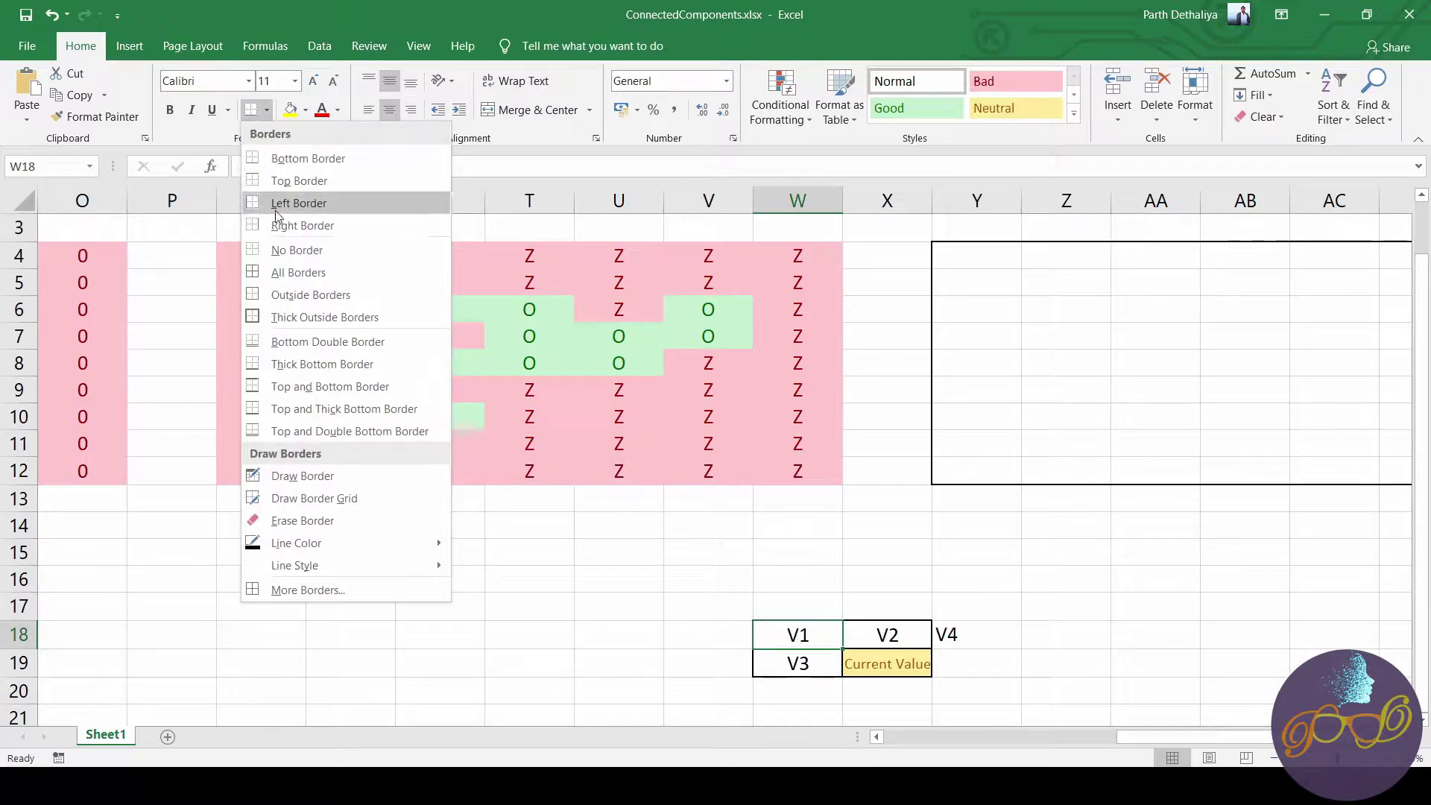
click(311, 294)
click(950, 644)
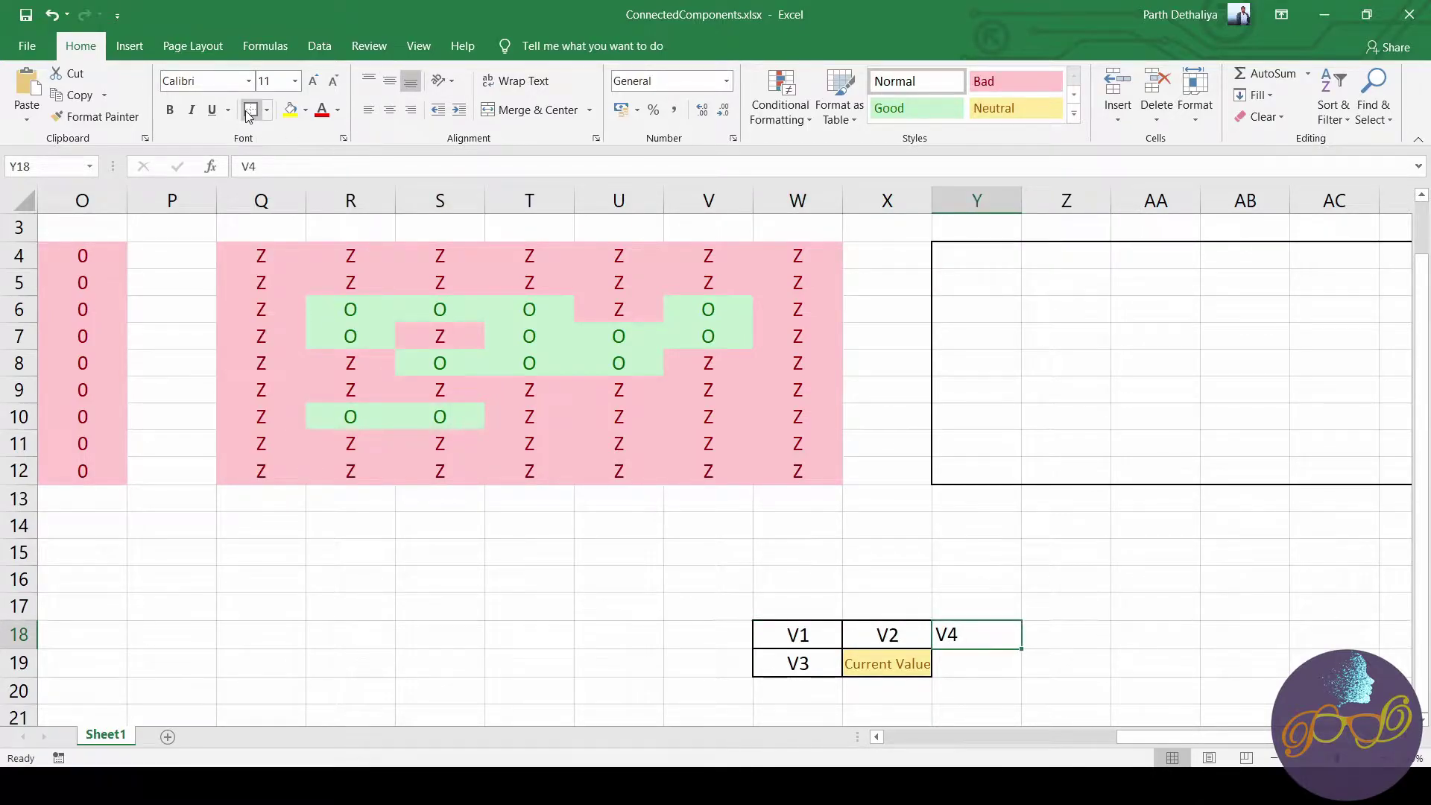
click(929, 606)
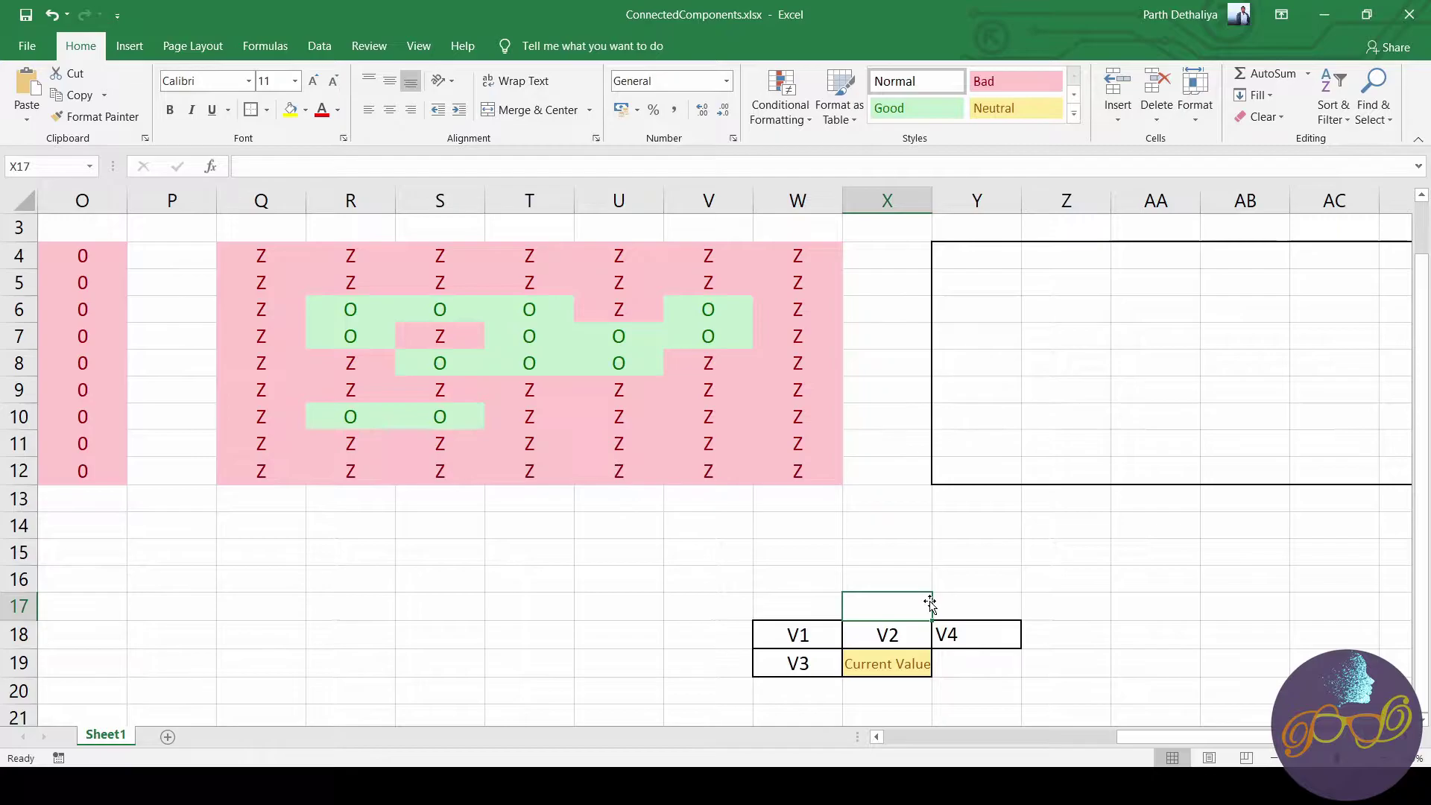
click(958, 632)
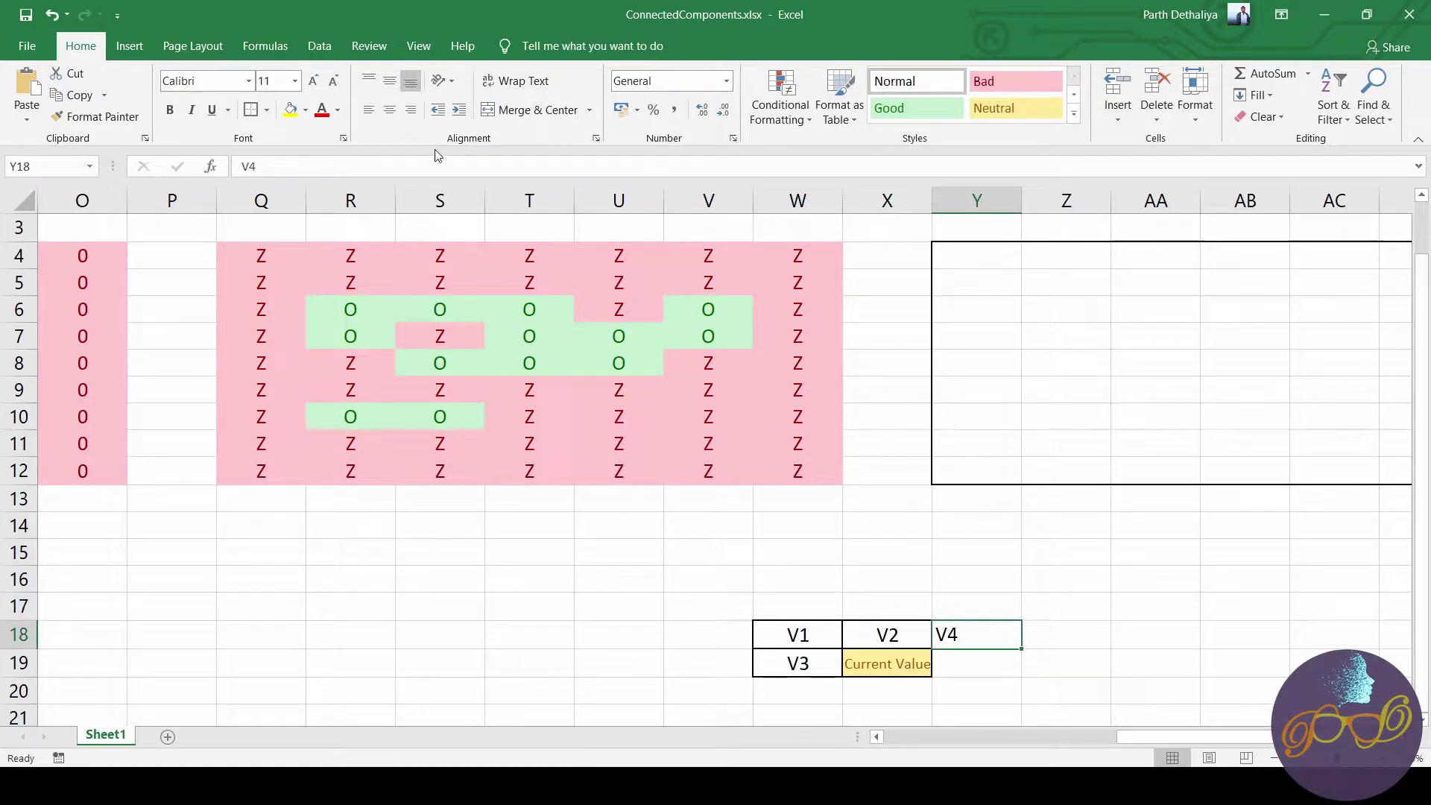
click(389, 109)
Enter V3 as the first entry under the Priority heading.
click(768, 611)
scroll(1163, 737, right, 1)
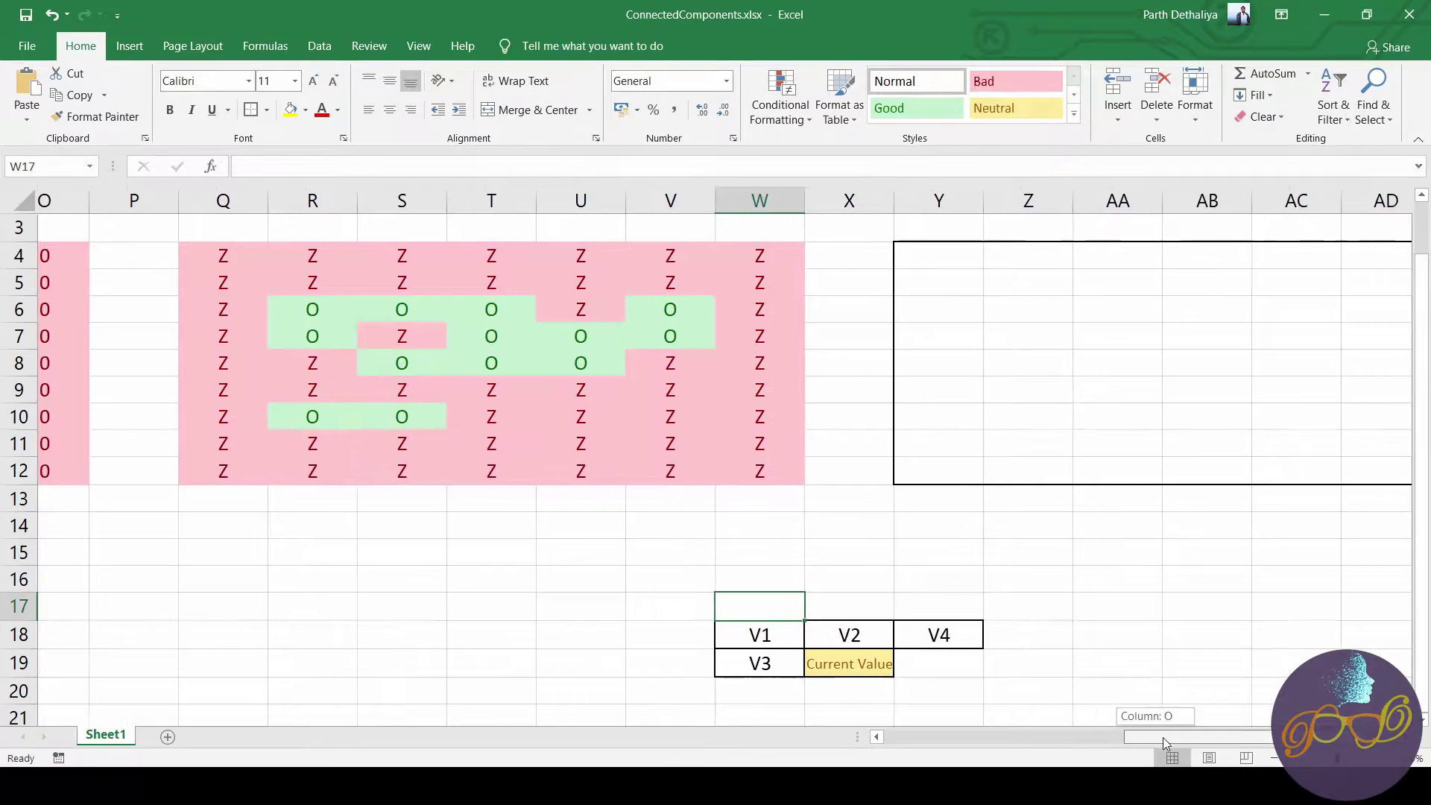
click(814, 666)
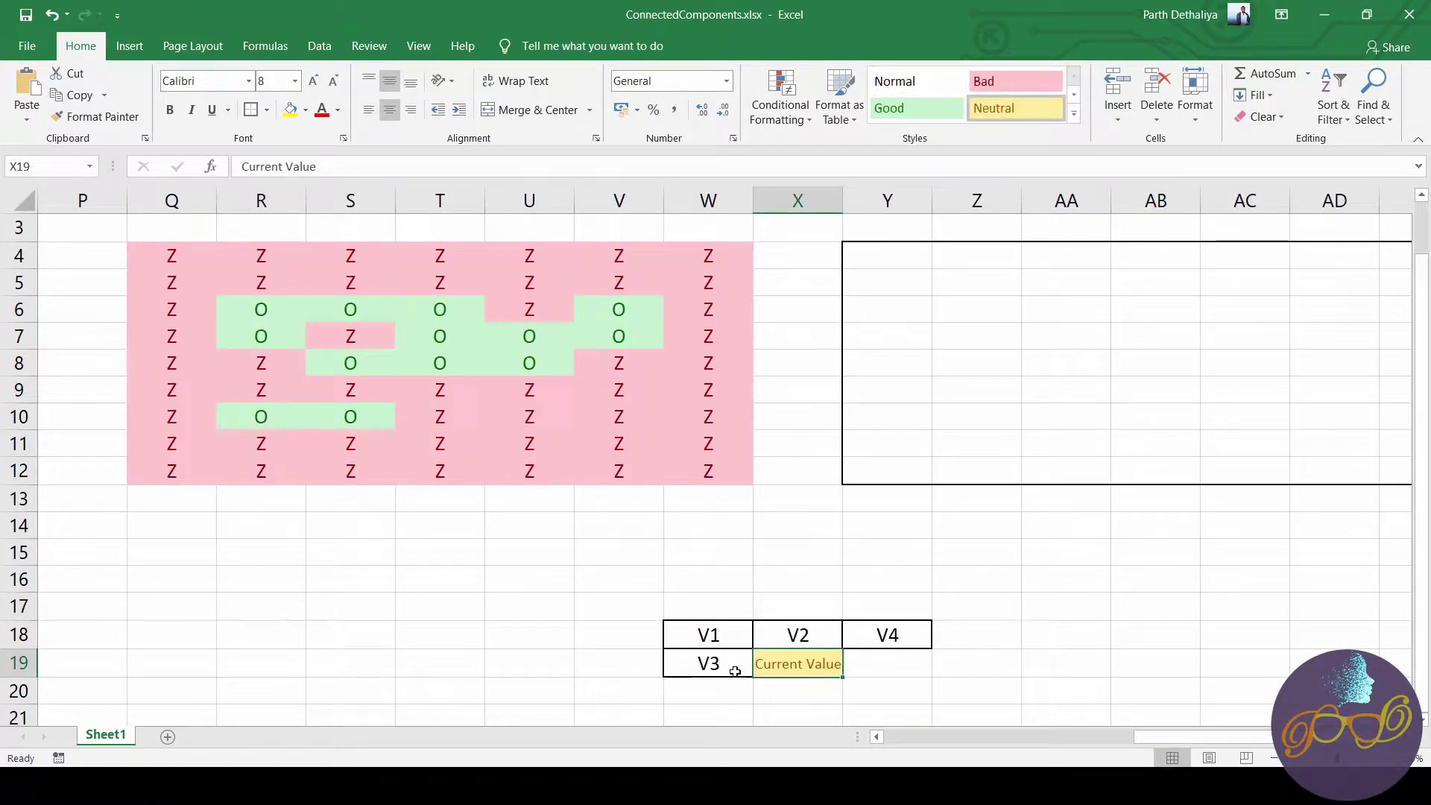
scroll(1235, 724, right, 1)
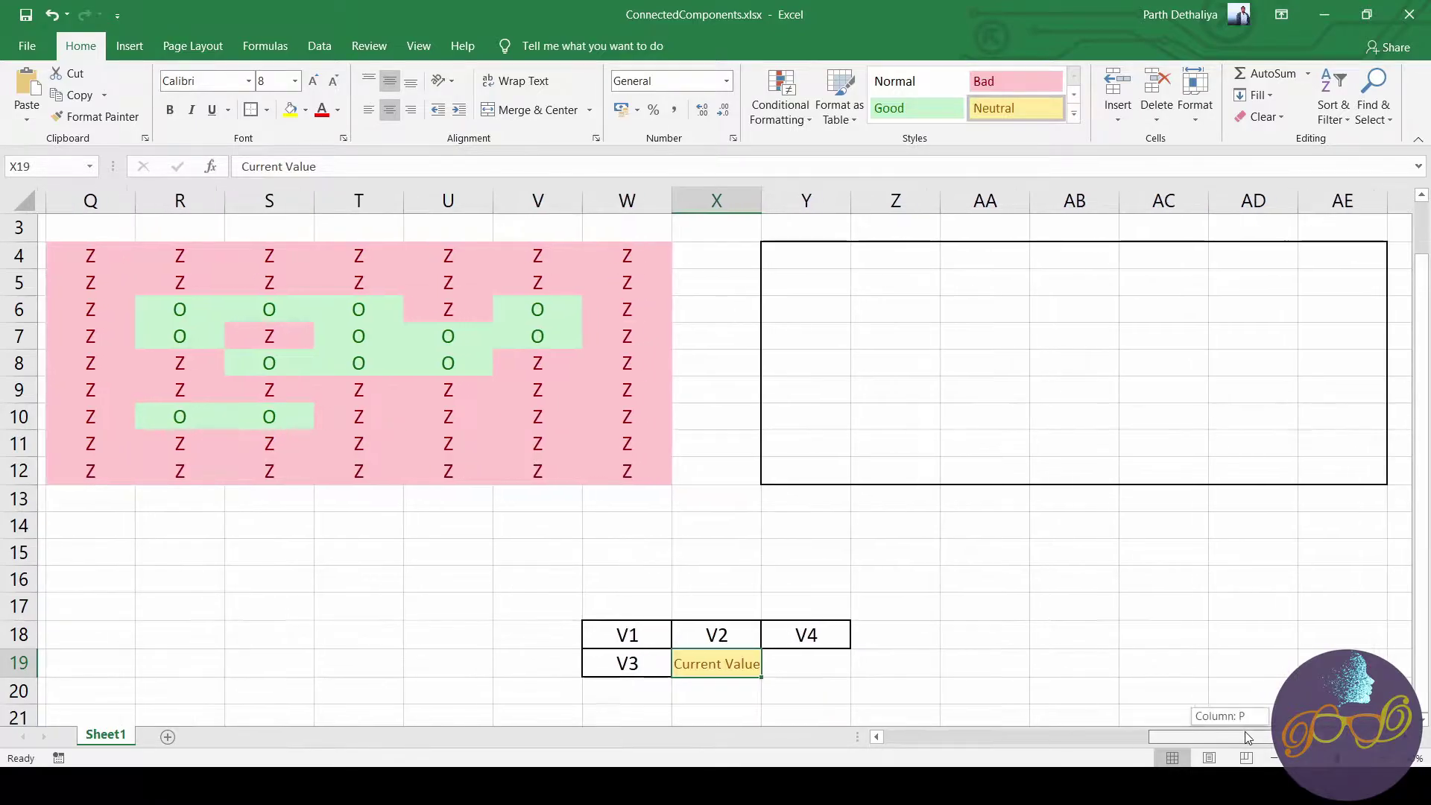
click(963, 600)
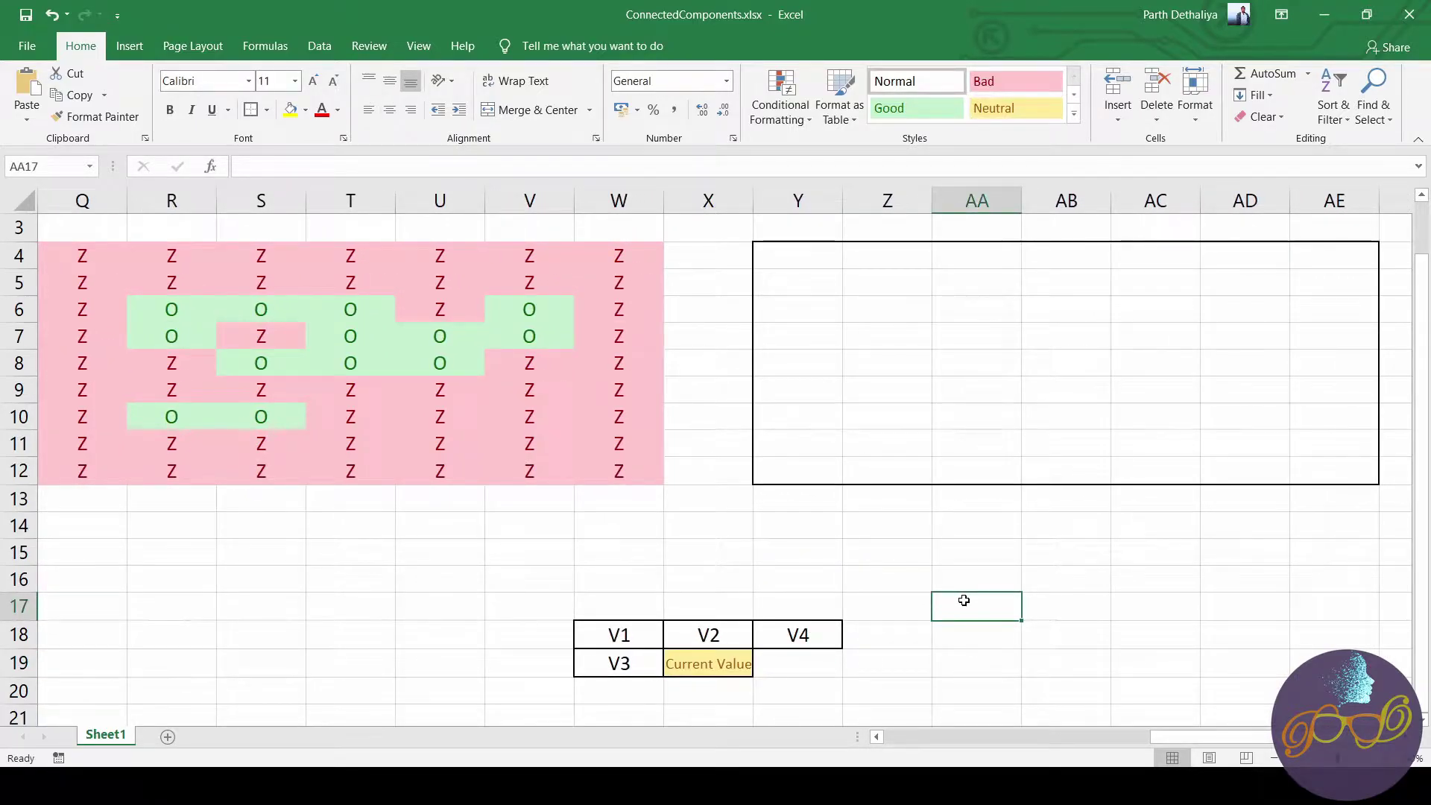
text(Pri)
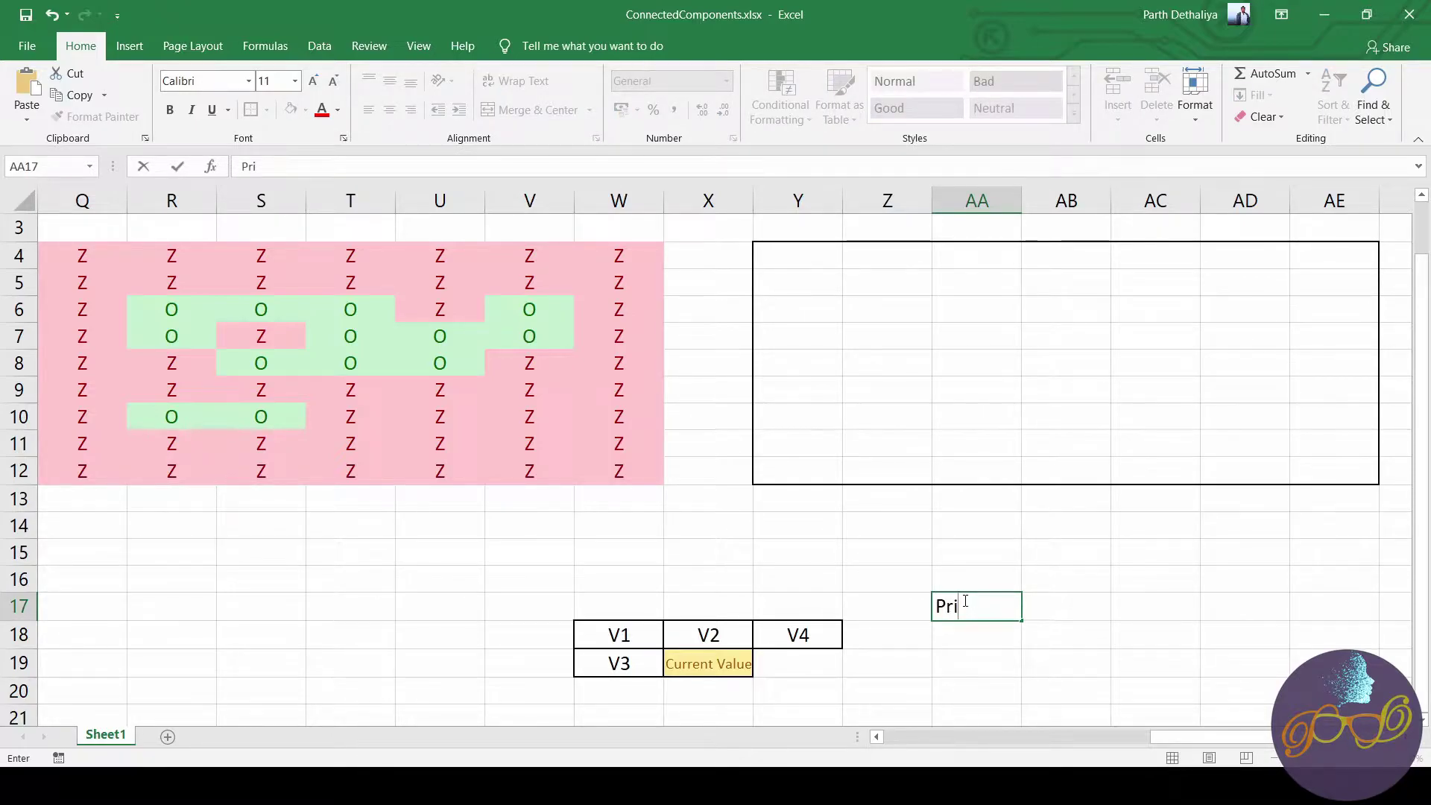
text(ority)
click(995, 641)
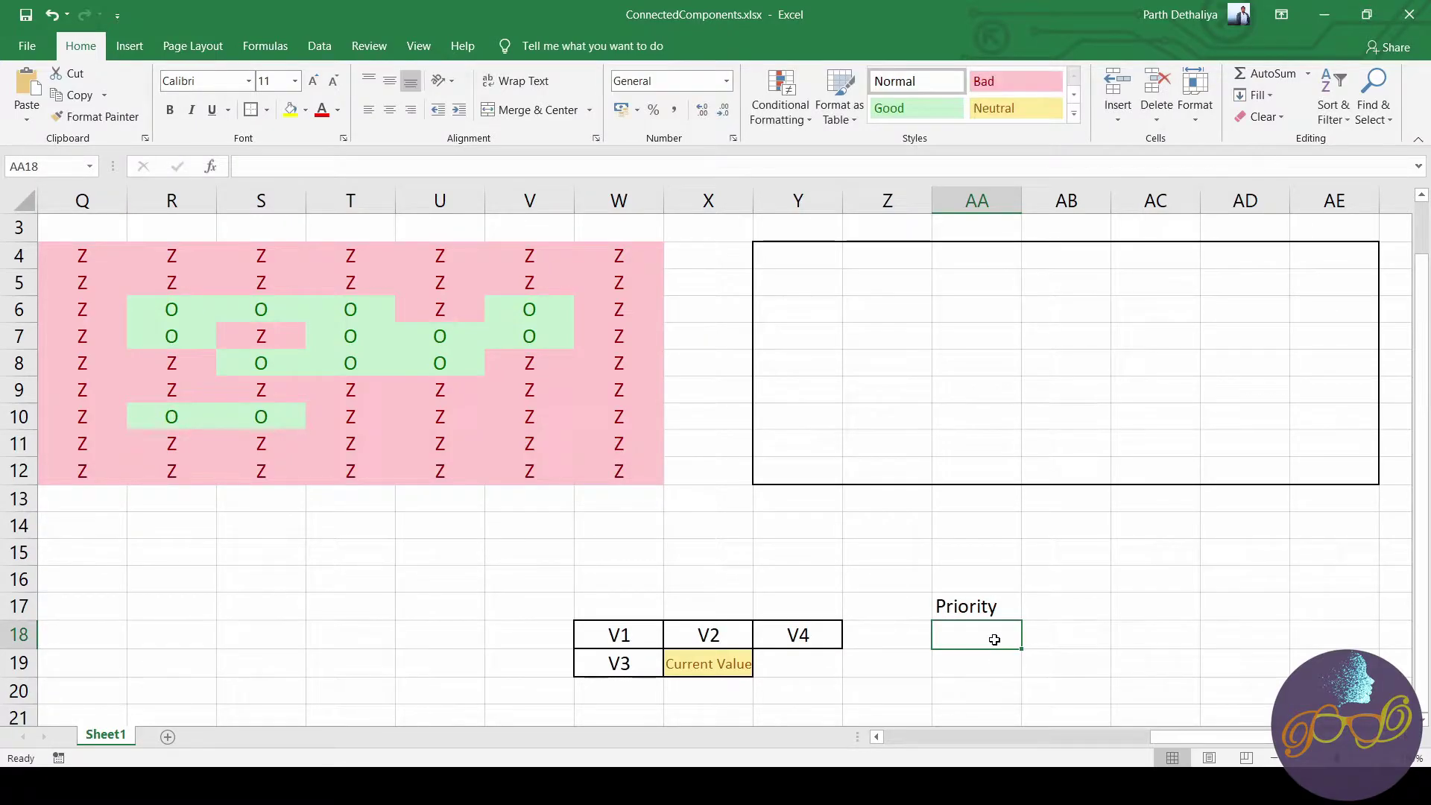
text(V)
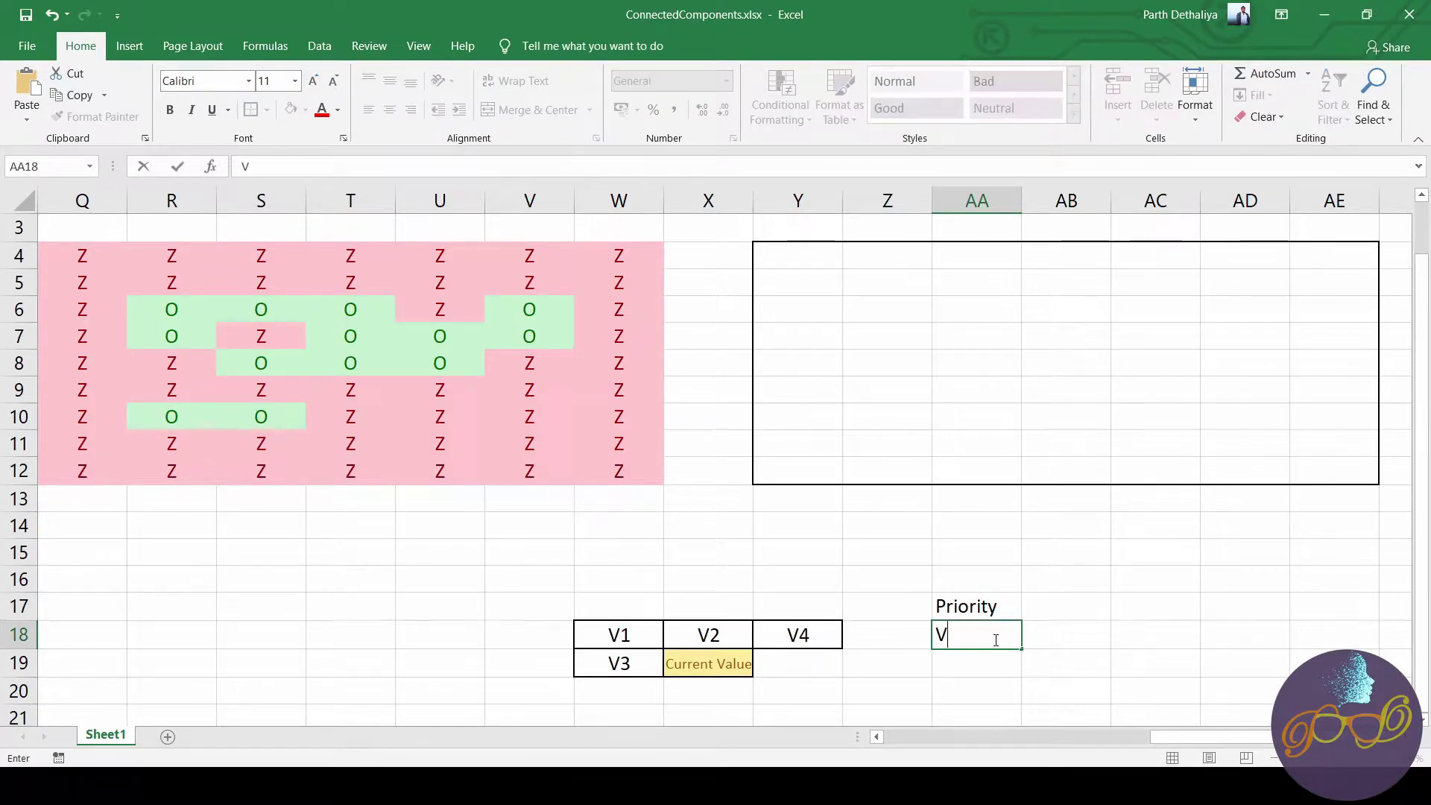
text(3)
Number the priority ranks 1, 2, 3 and 4 down column Z.
click(907, 640)
text(1)
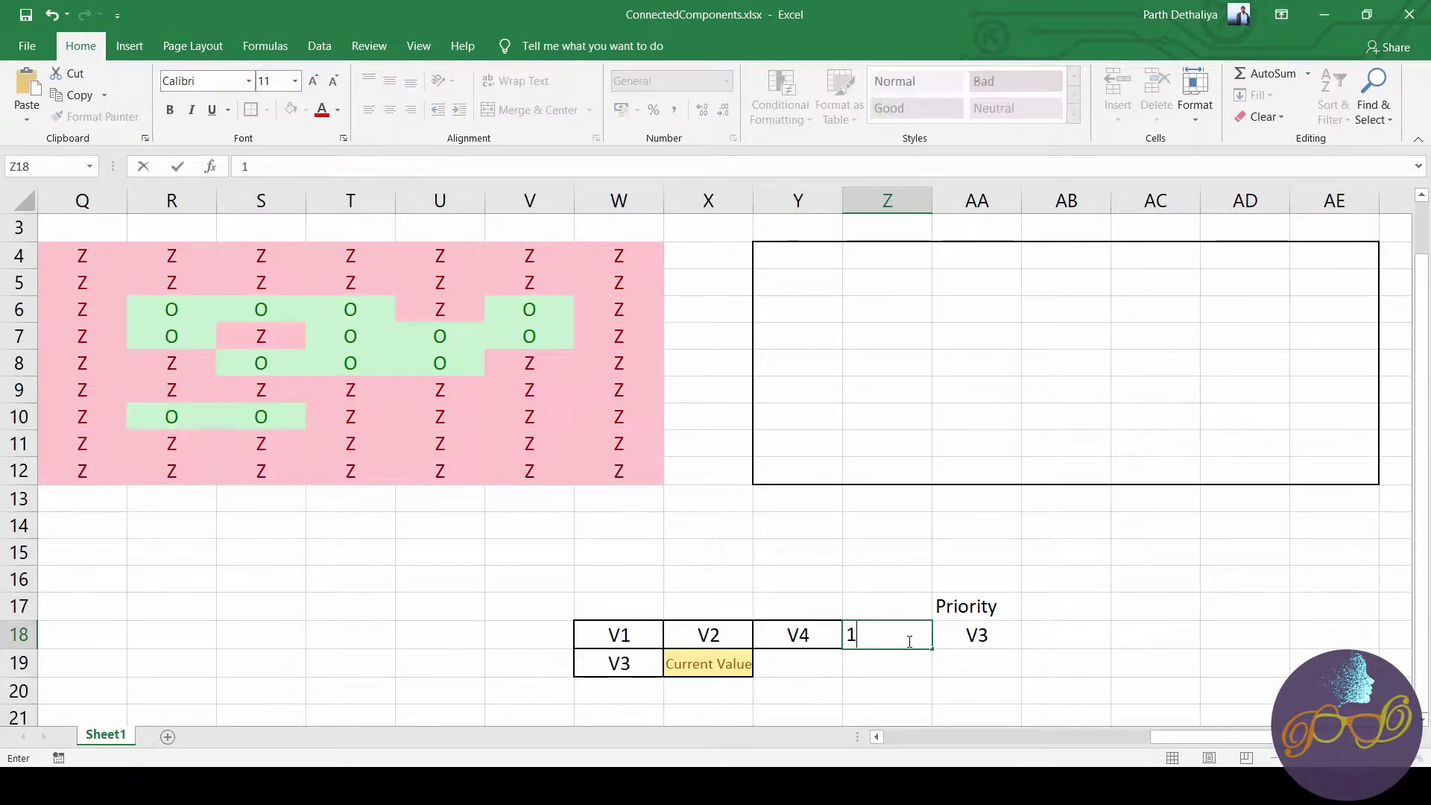
key(Return)
text(2)
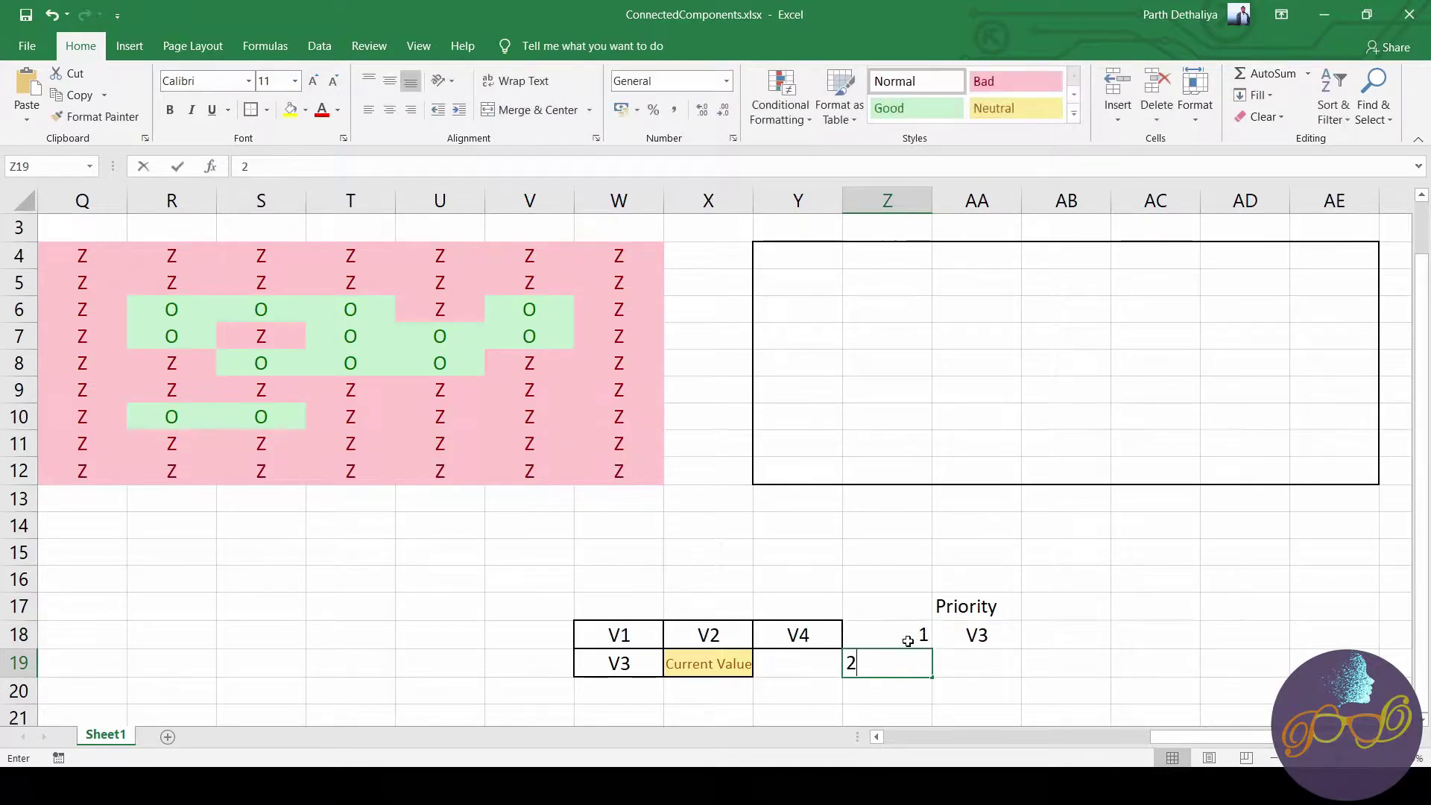
key(Return)
text(3)
key(ctrl+Return)
key(Return)
text(4)
key(Up)
click(988, 633)
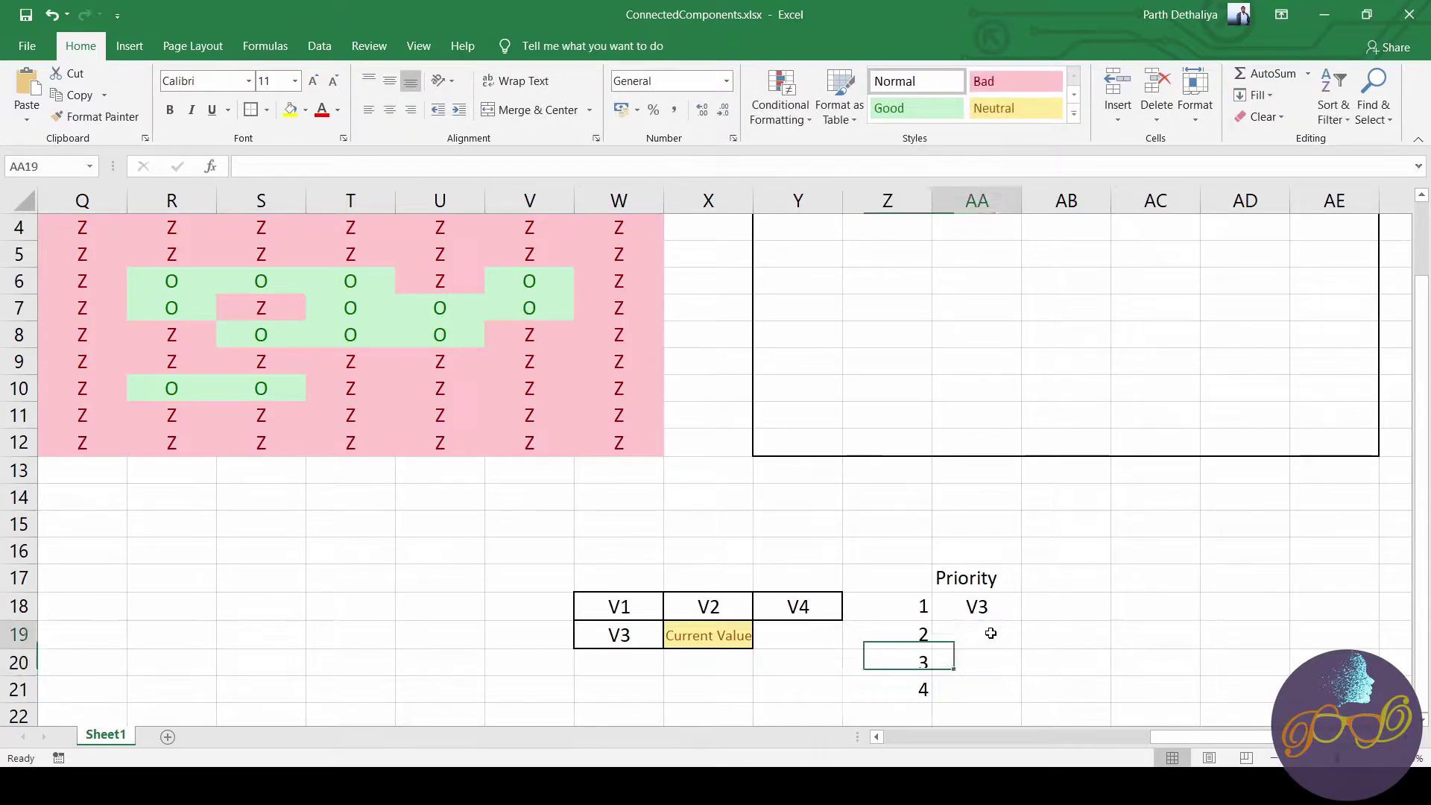
Add 'if yes' and 'if no' headings beside the Priority column.
click(1037, 608)
click(1054, 576)
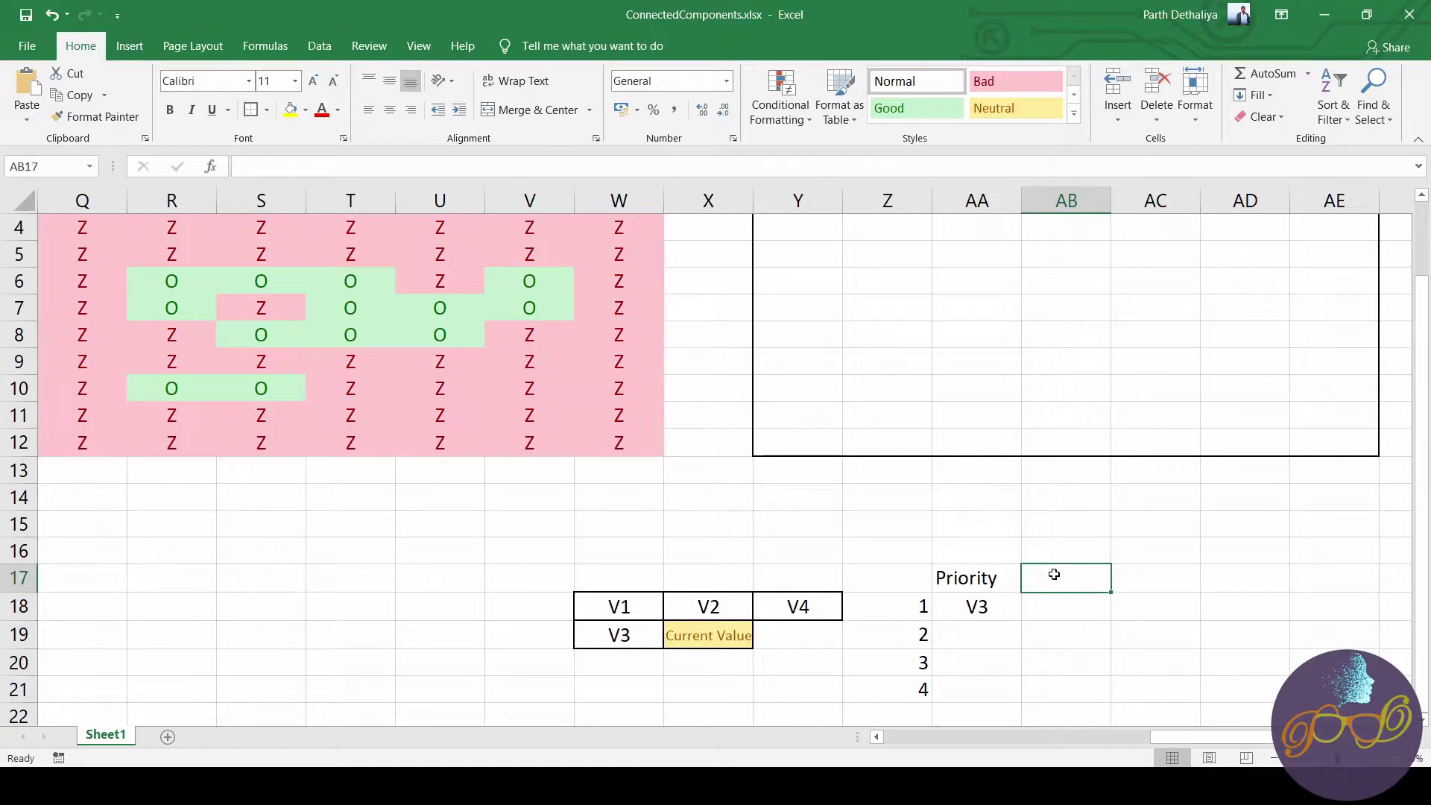
text(if yes)
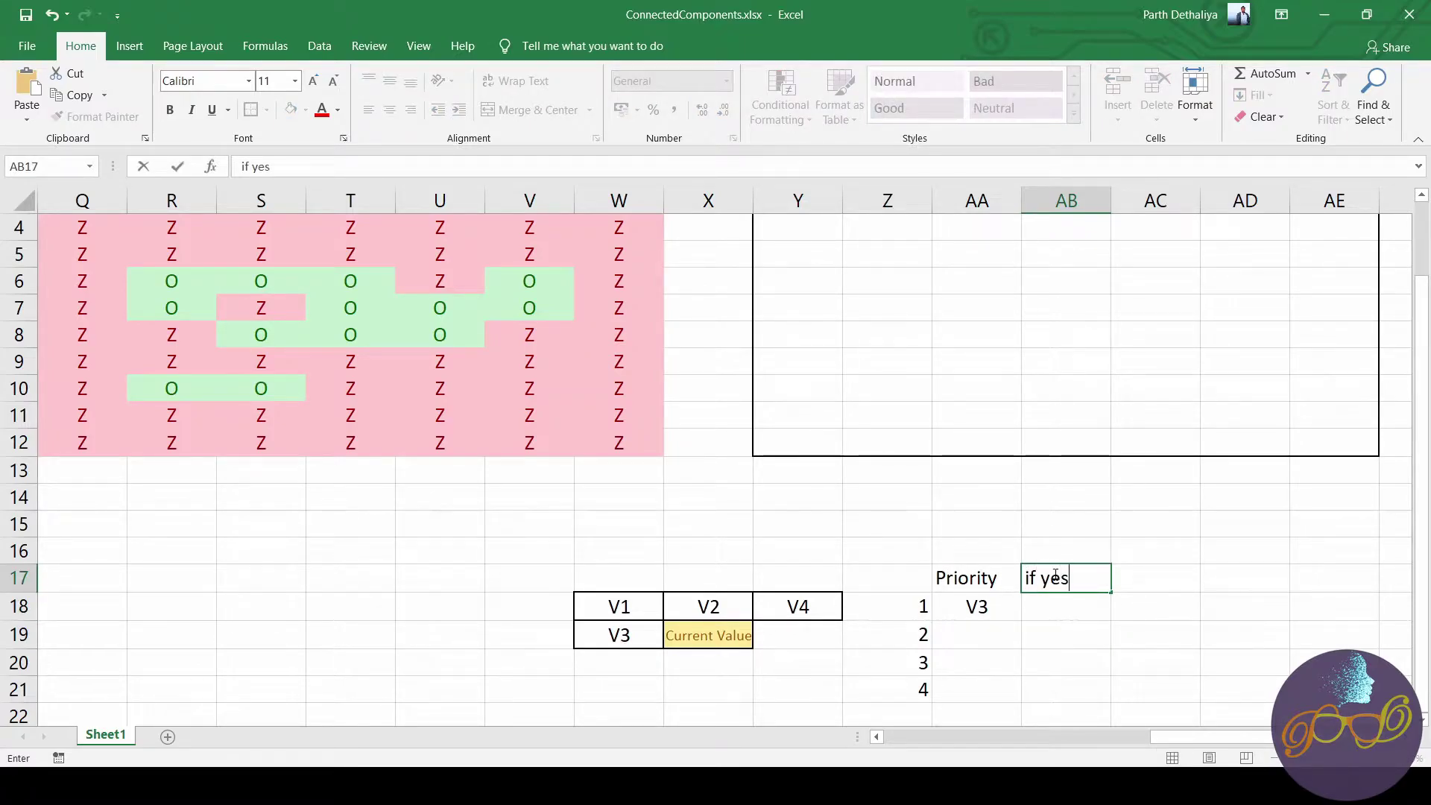
key(Return)
key(Up)
key(Right)
text(i)
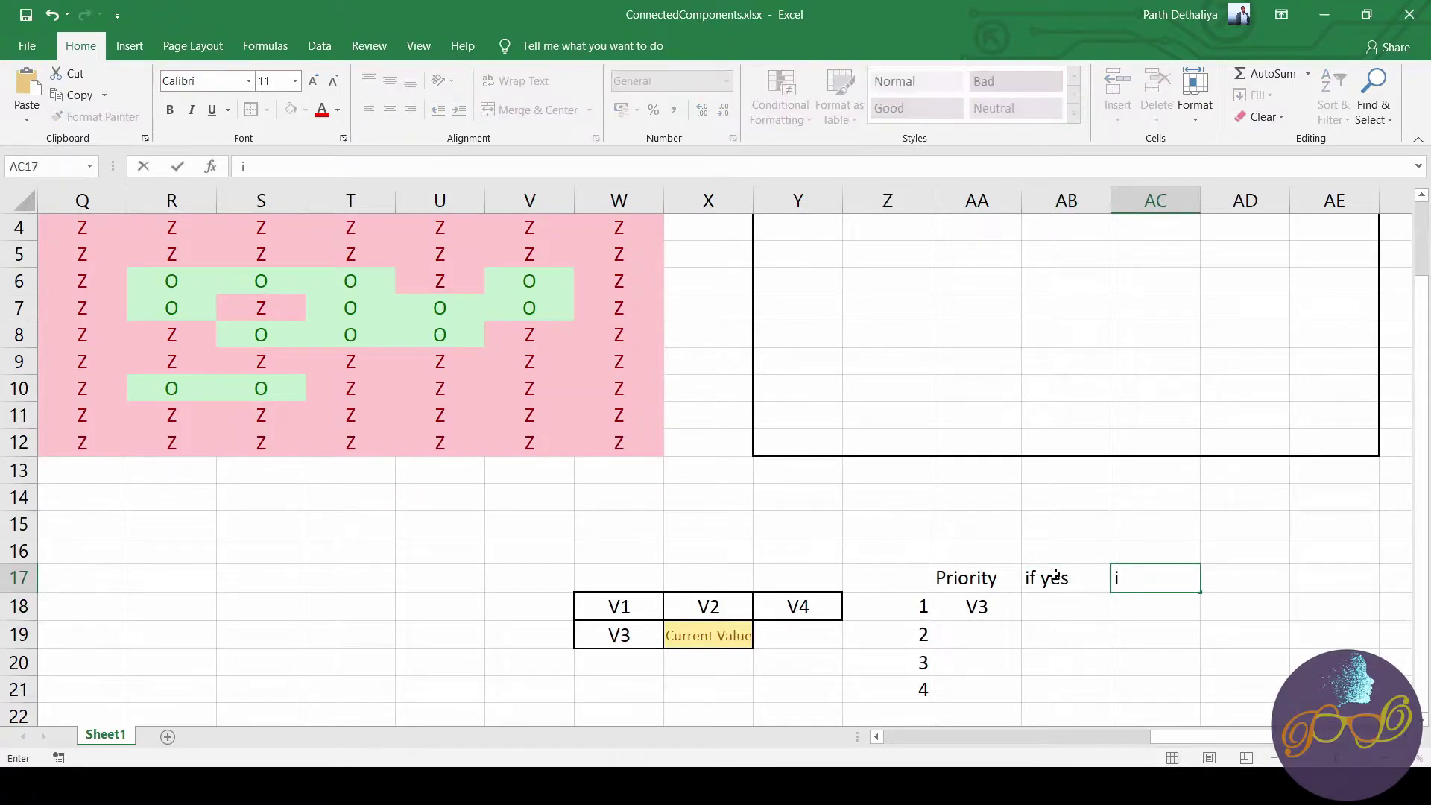
text(f no)
key(Return)
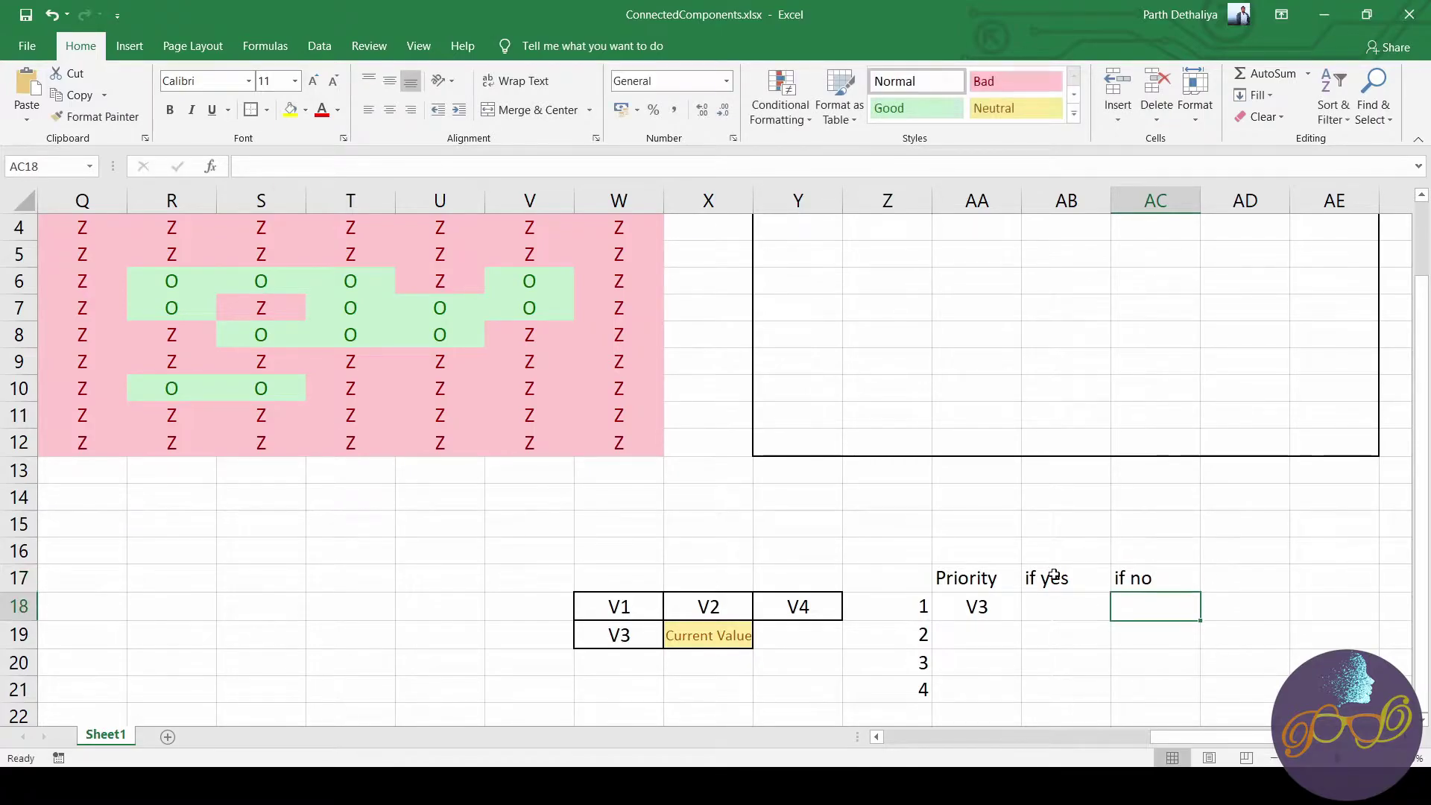
Enter 'label as V3' for rank 1 and widen column AB to fit it.
key(Left)
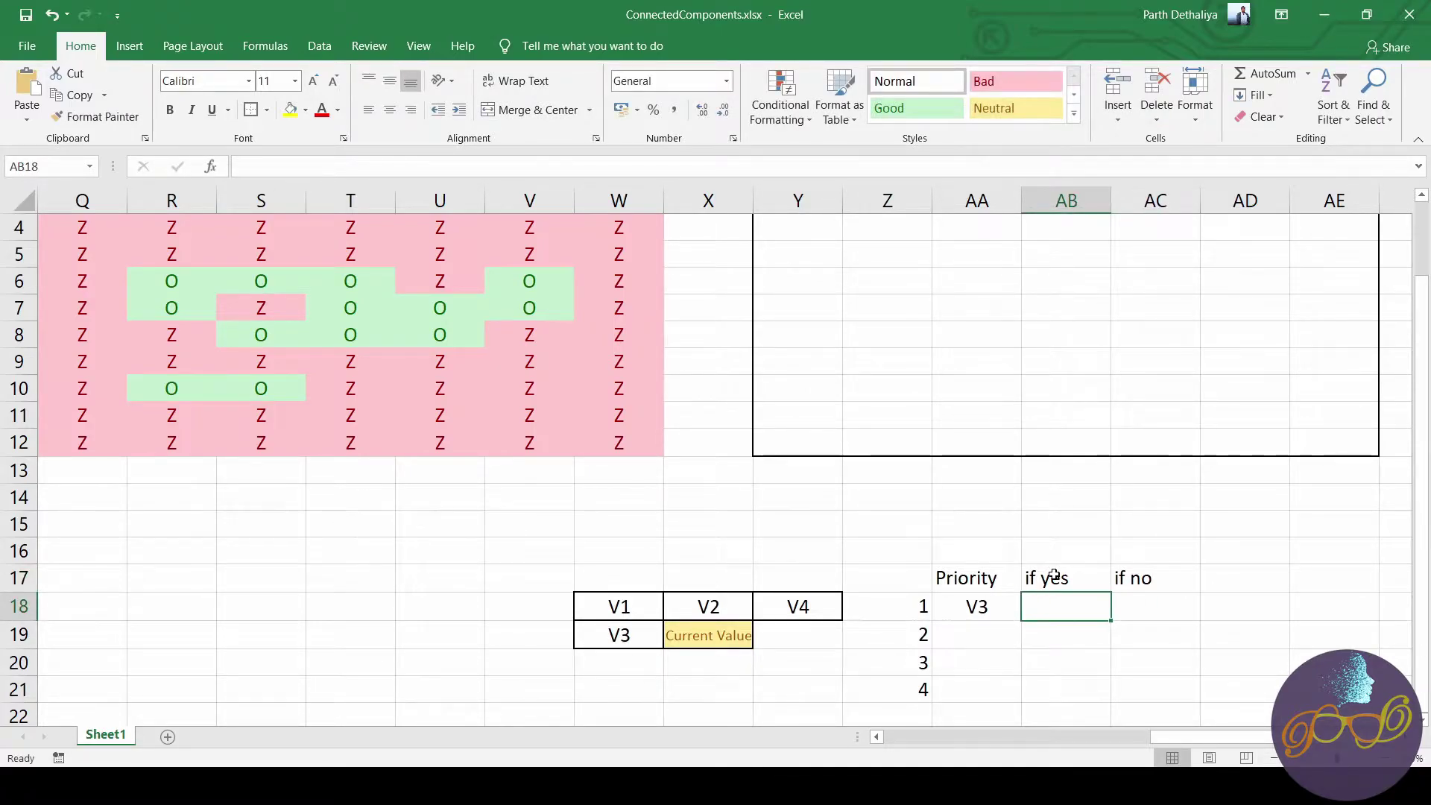
text(label as )
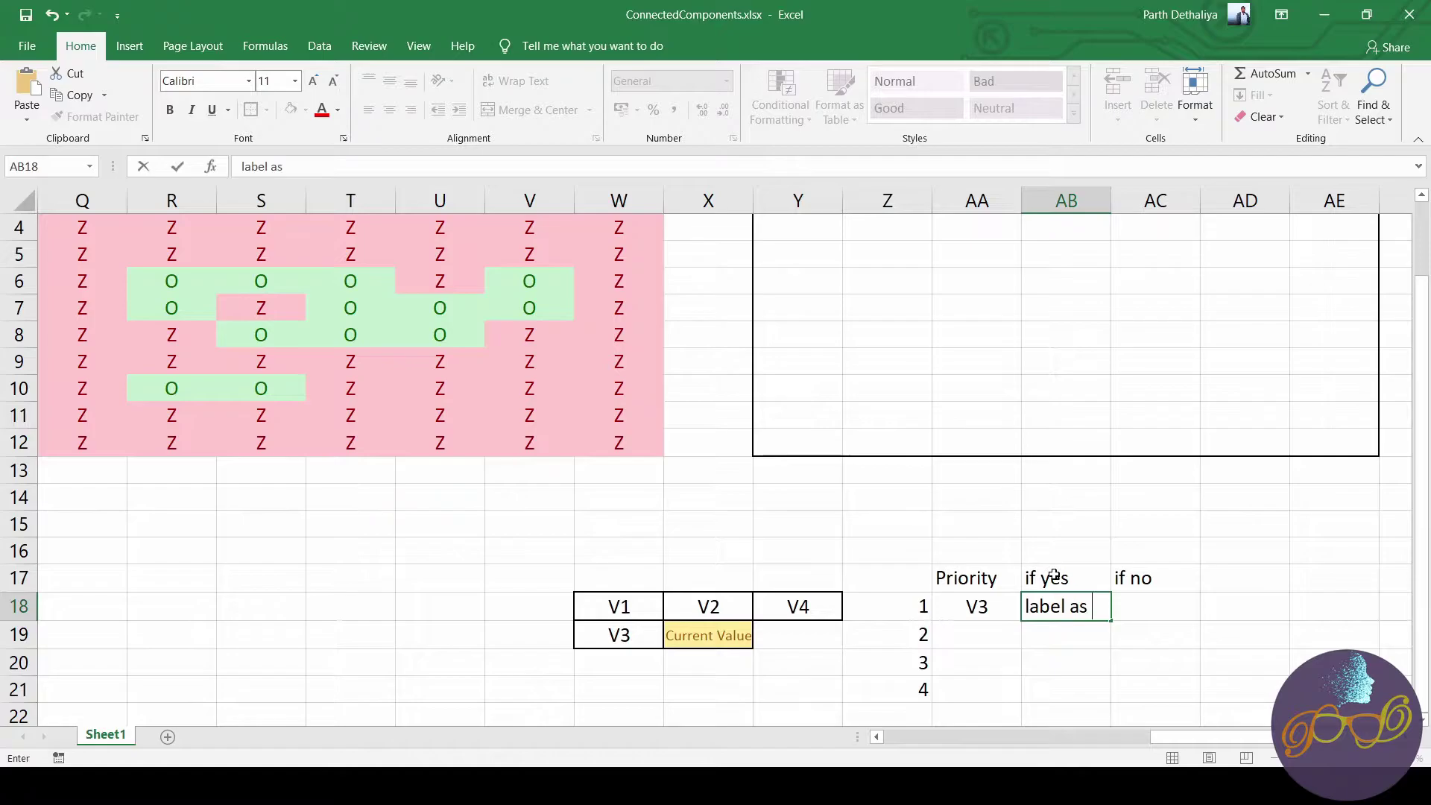
text(V3)
click(1118, 202)
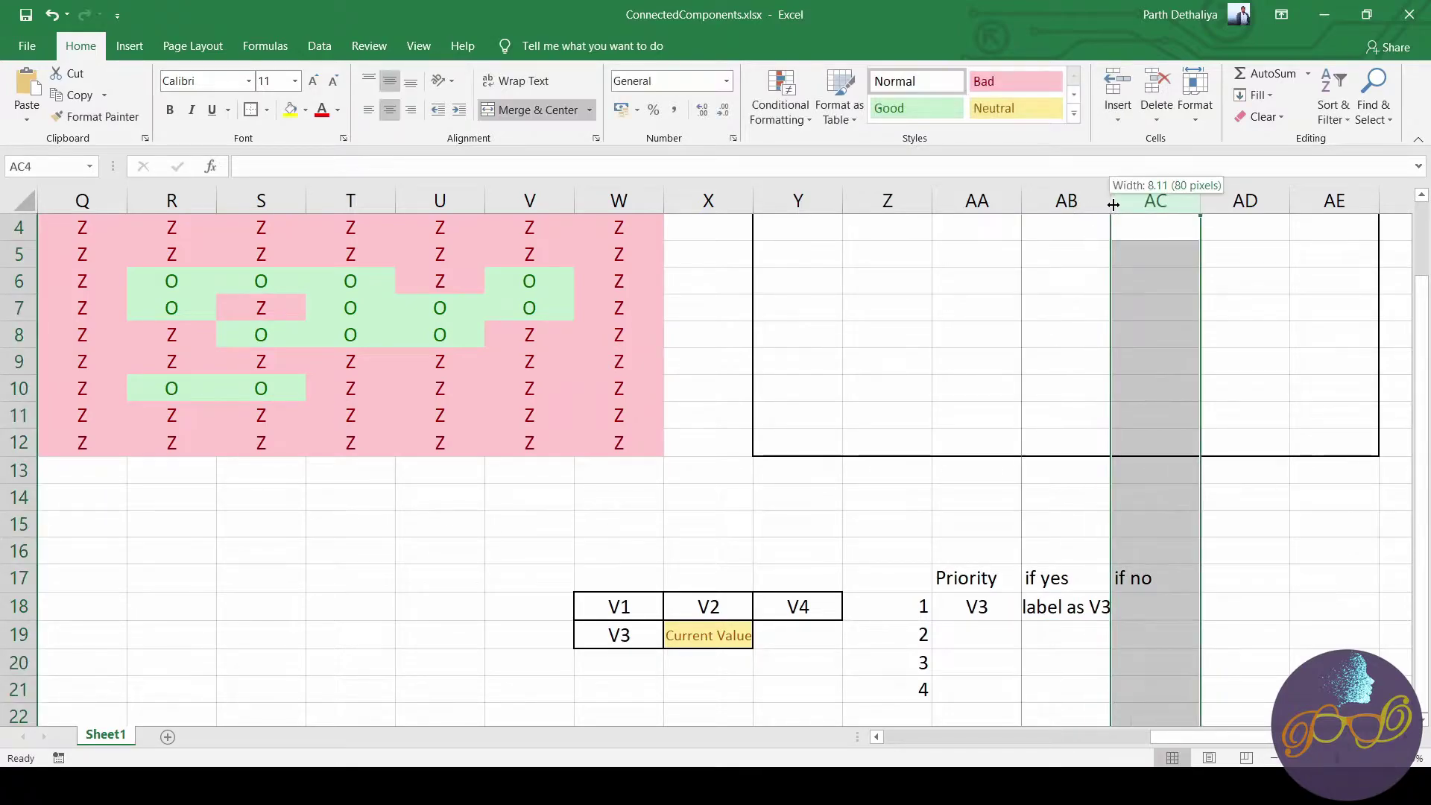
drag(1114, 204, 1125, 204)
click(1168, 660)
click(1008, 627)
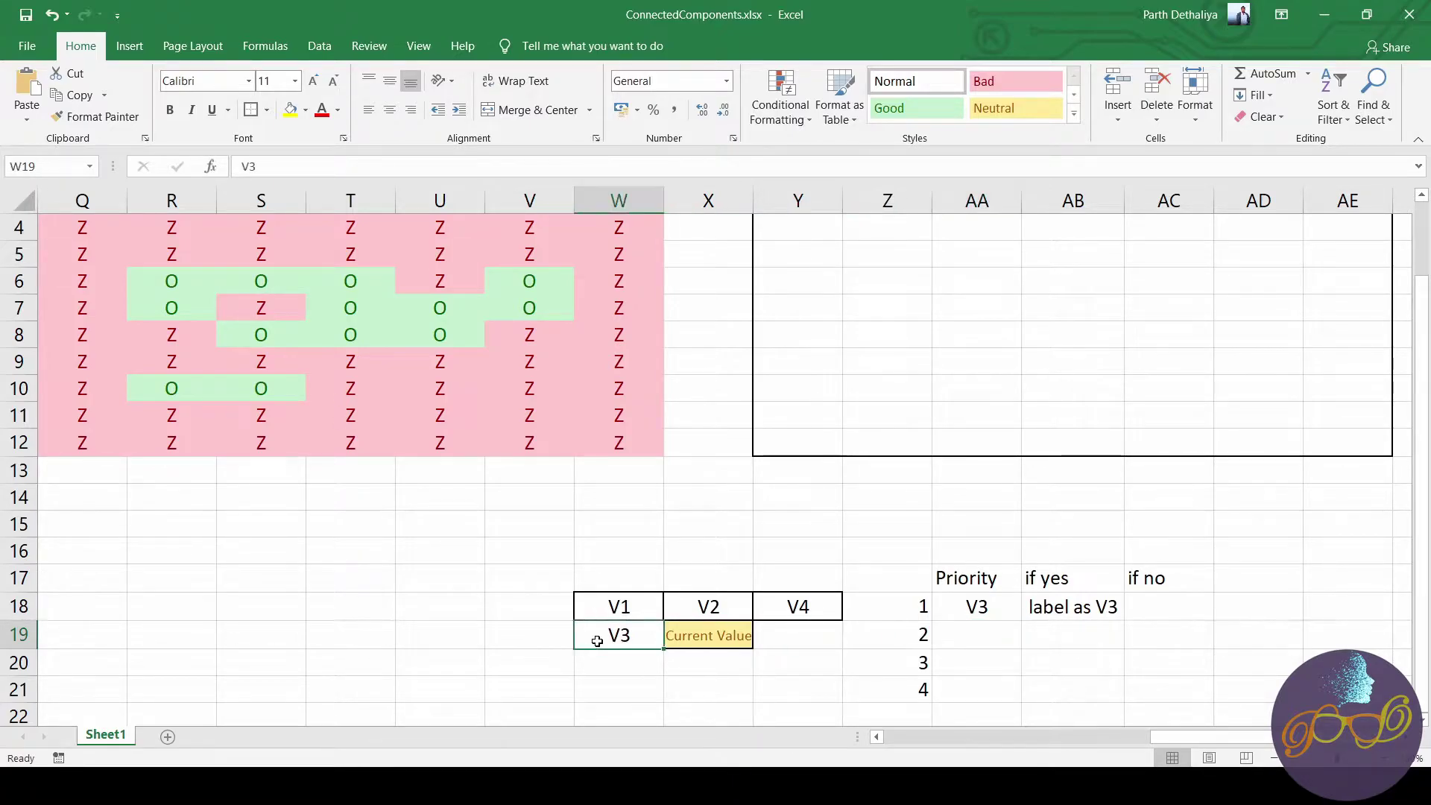
Enter V1, V2 and V4 as the second to fourth priorities.
click(611, 606)
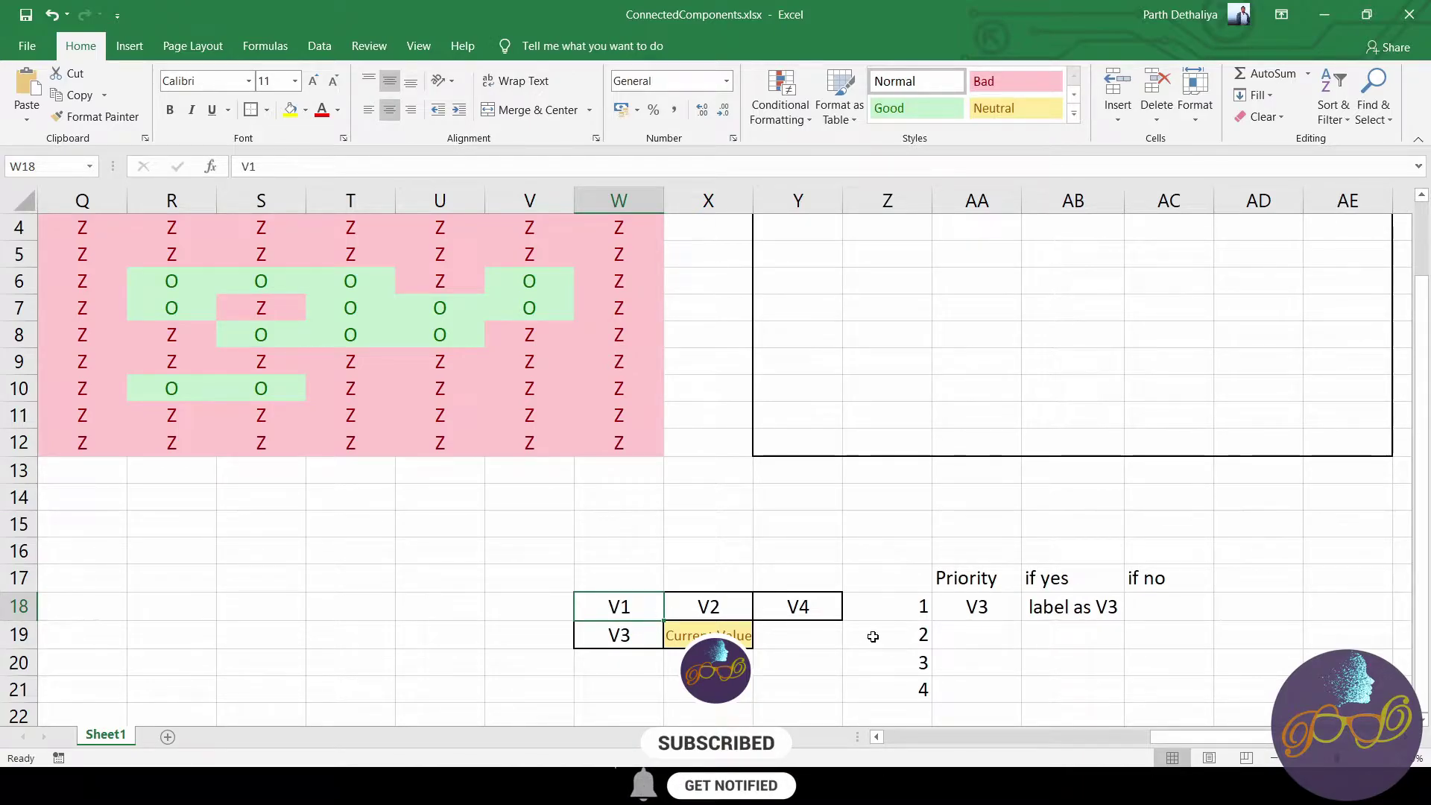
click(951, 633)
text(V1)
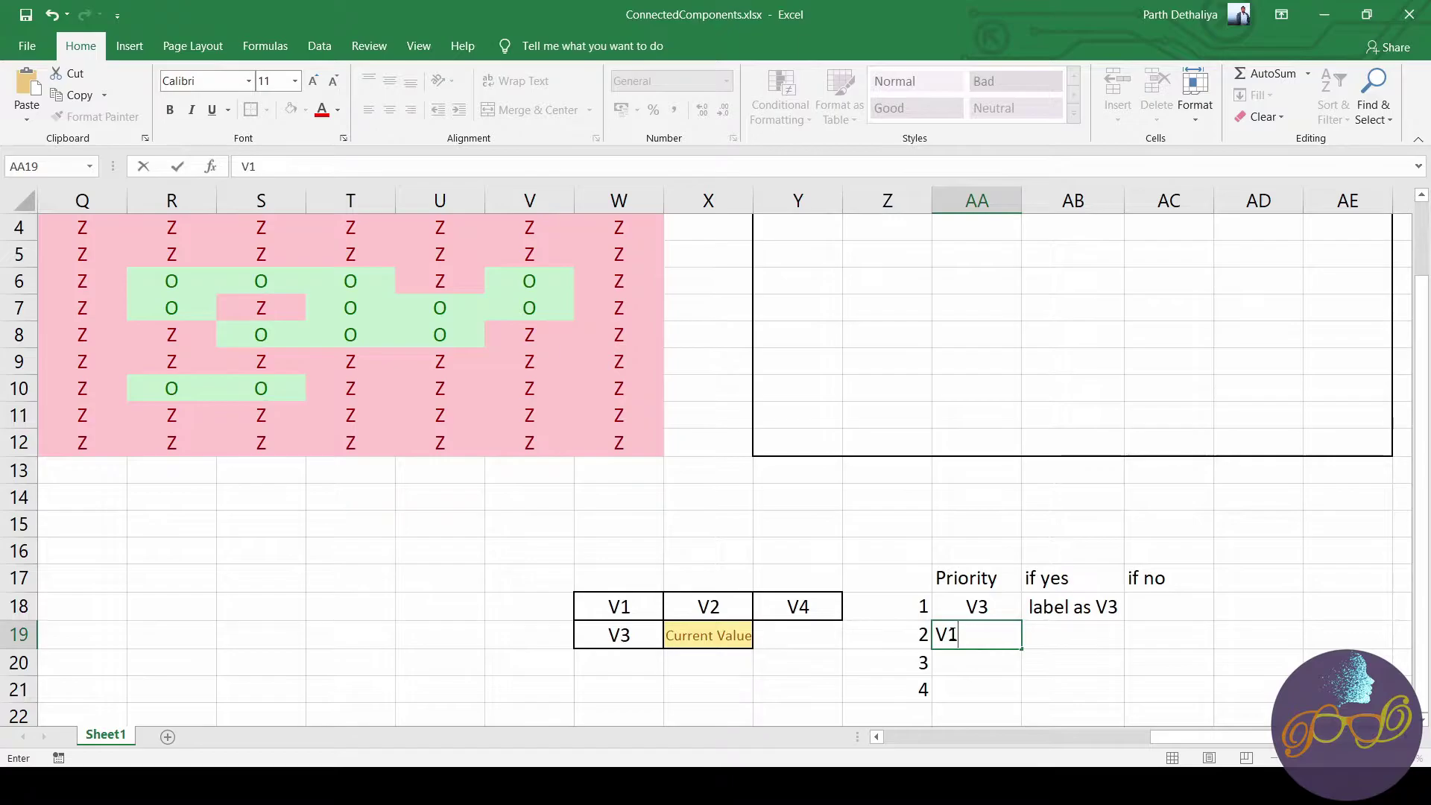
key(Return)
text(V2)
key(Return)
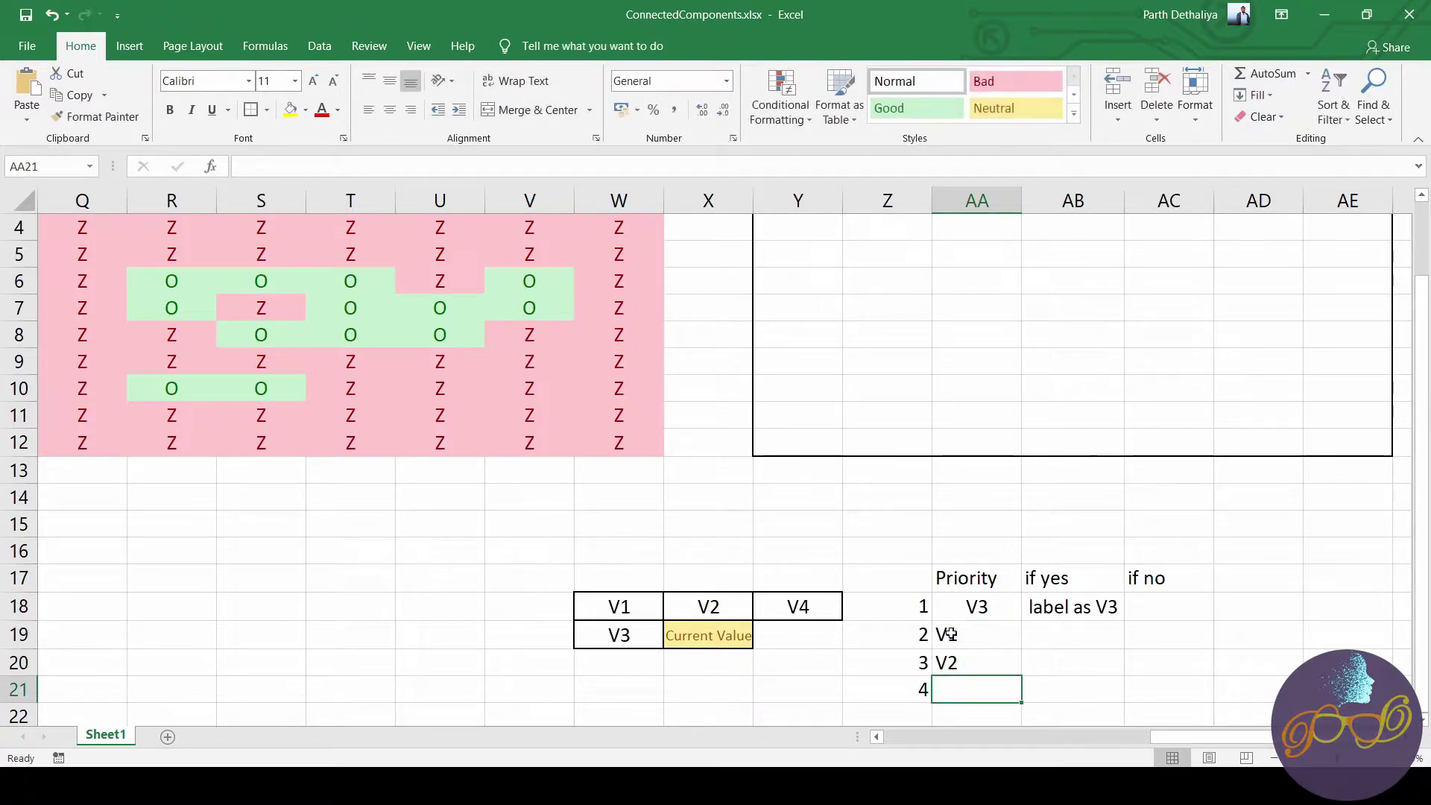
text(V4)
click(1096, 655)
Centre-align the whole priority table Z17:AC21.
click(981, 633)
drag(982, 633, 962, 690)
drag(895, 578, 1150, 690)
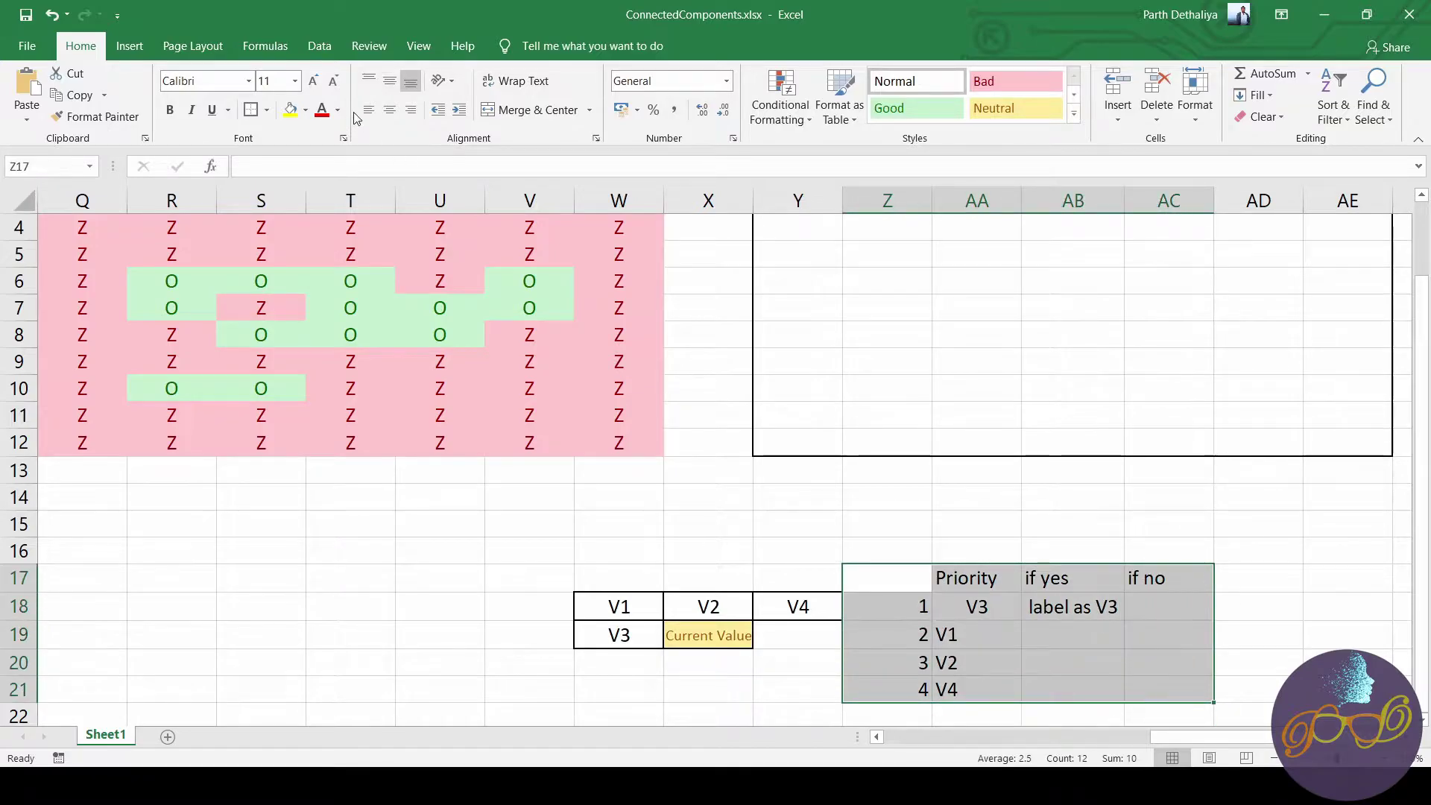
click(389, 109)
click(977, 470)
Fill the if-yes actions 'as V1', 'as V2' and 'as V4' for ranks 2–4.
click(1021, 635)
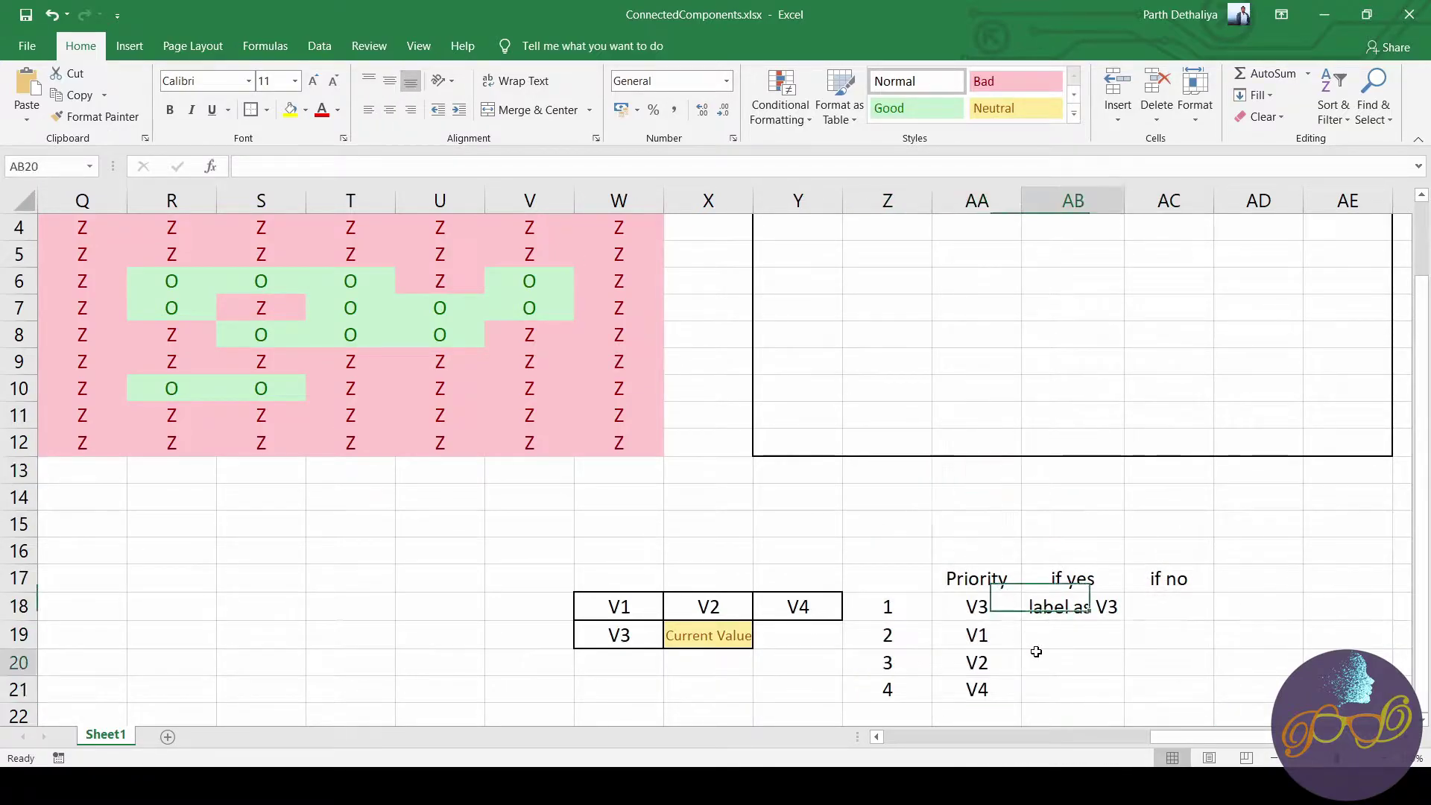
click(1041, 633)
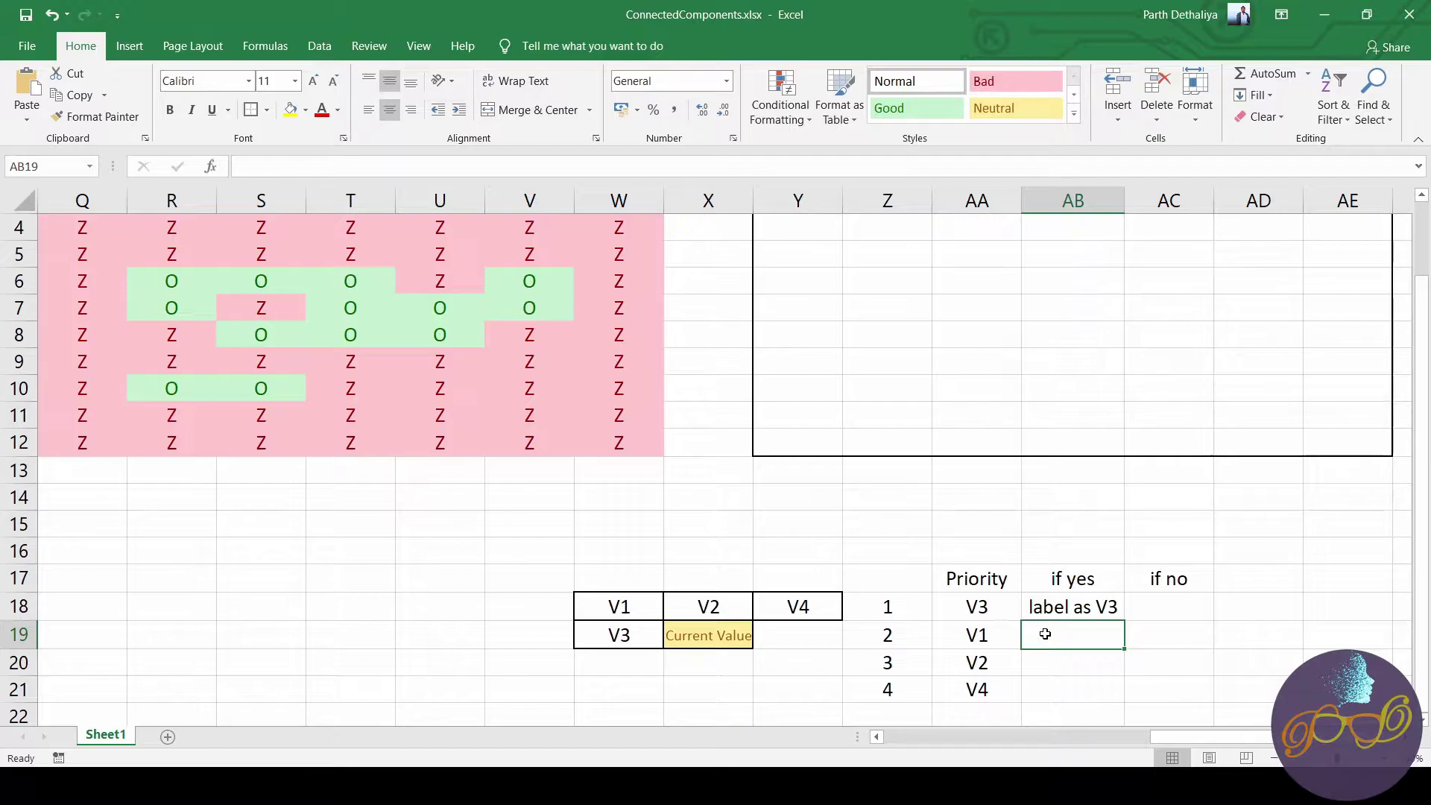
text(as V1)
key(Return)
text(as V2)
key(ctrl+Return)
key(Return)
text(as)
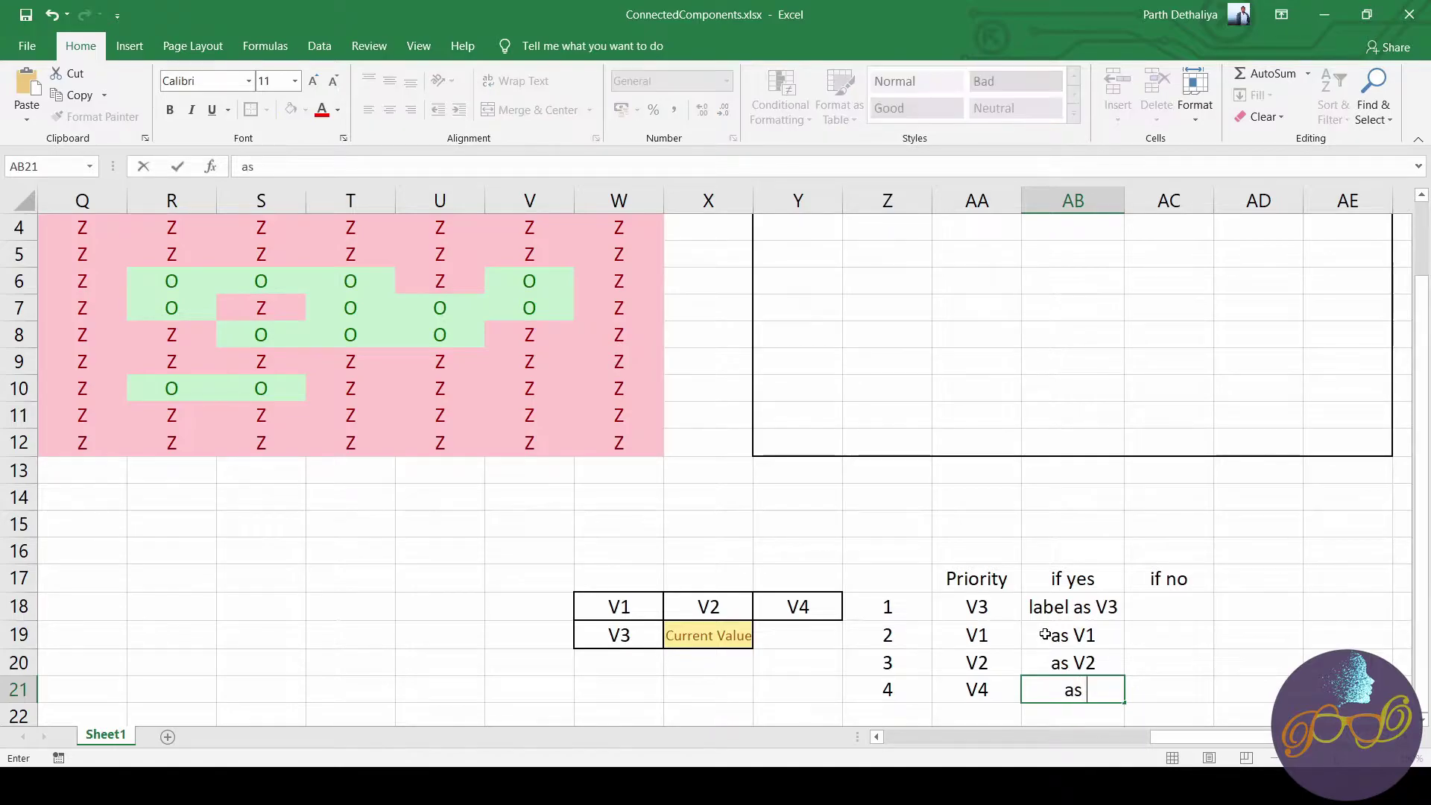
text( V3)
key(BackSpace)
text(4)
key(Up)
key(Up)
key(Down)
key(Up)
key(shift+Down)
key(shift+Down)
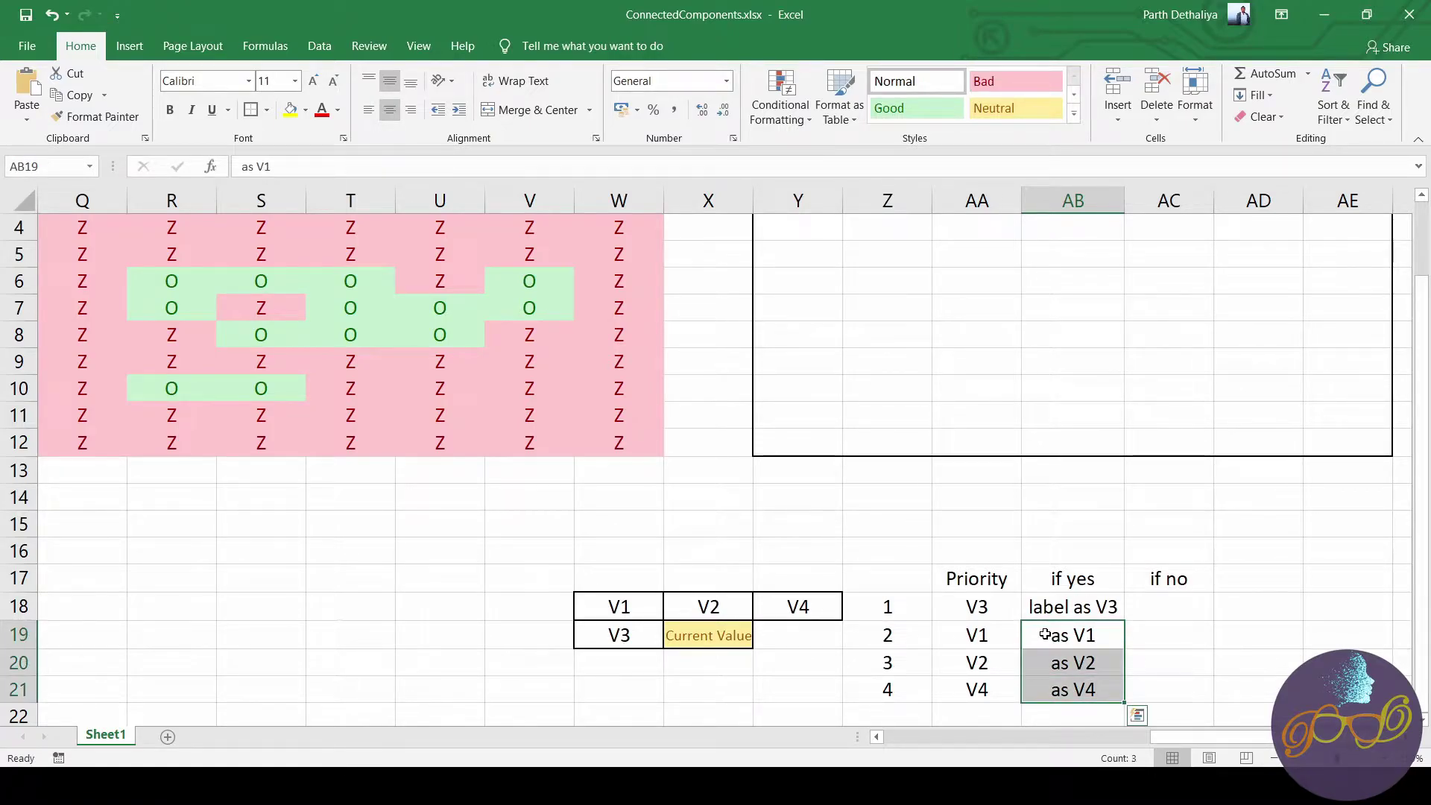
key(Down)
Add a 'None of them' row below the priorities with action 'label new Label'.
key(Left)
key(Down)
key(Down)
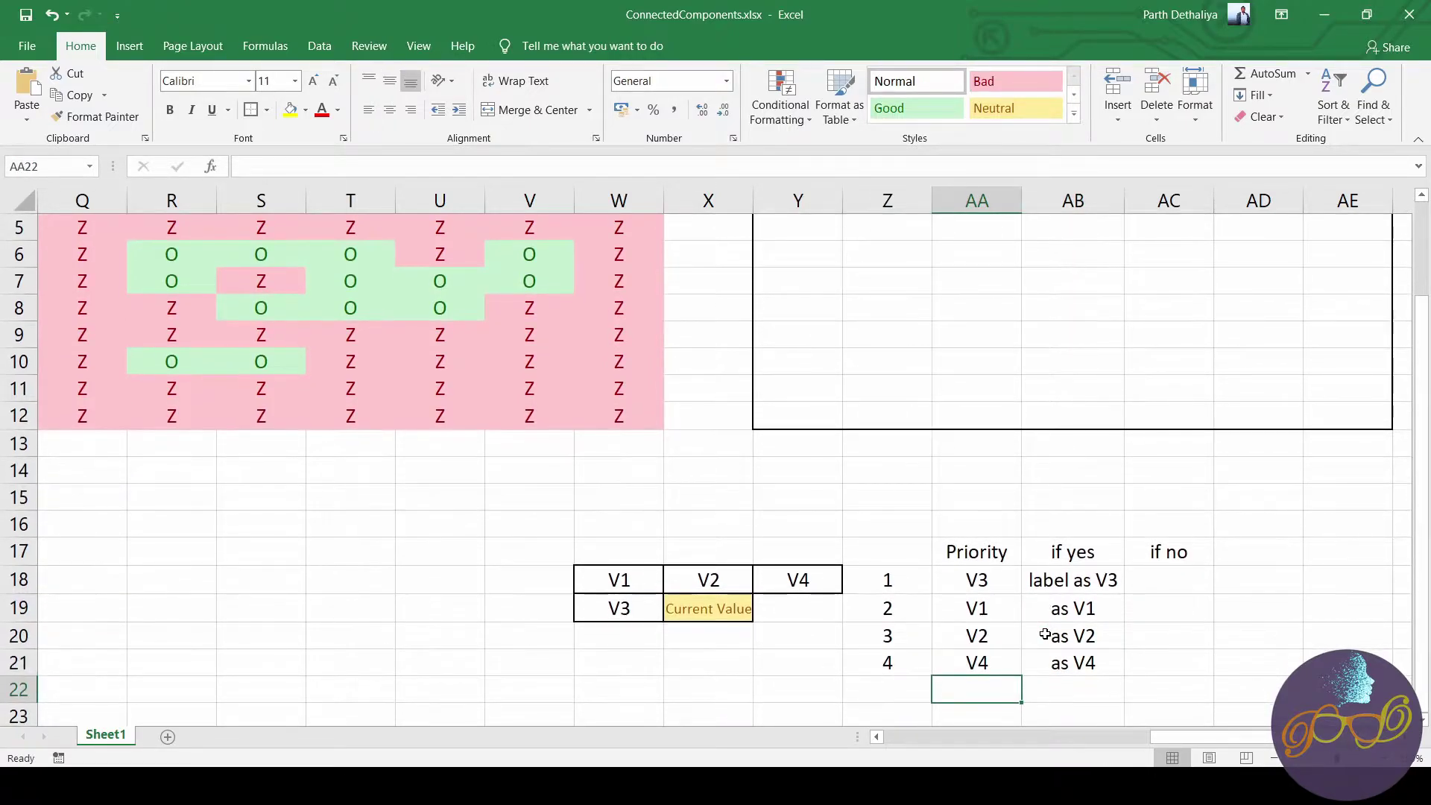
key(Down)
text(NOn)
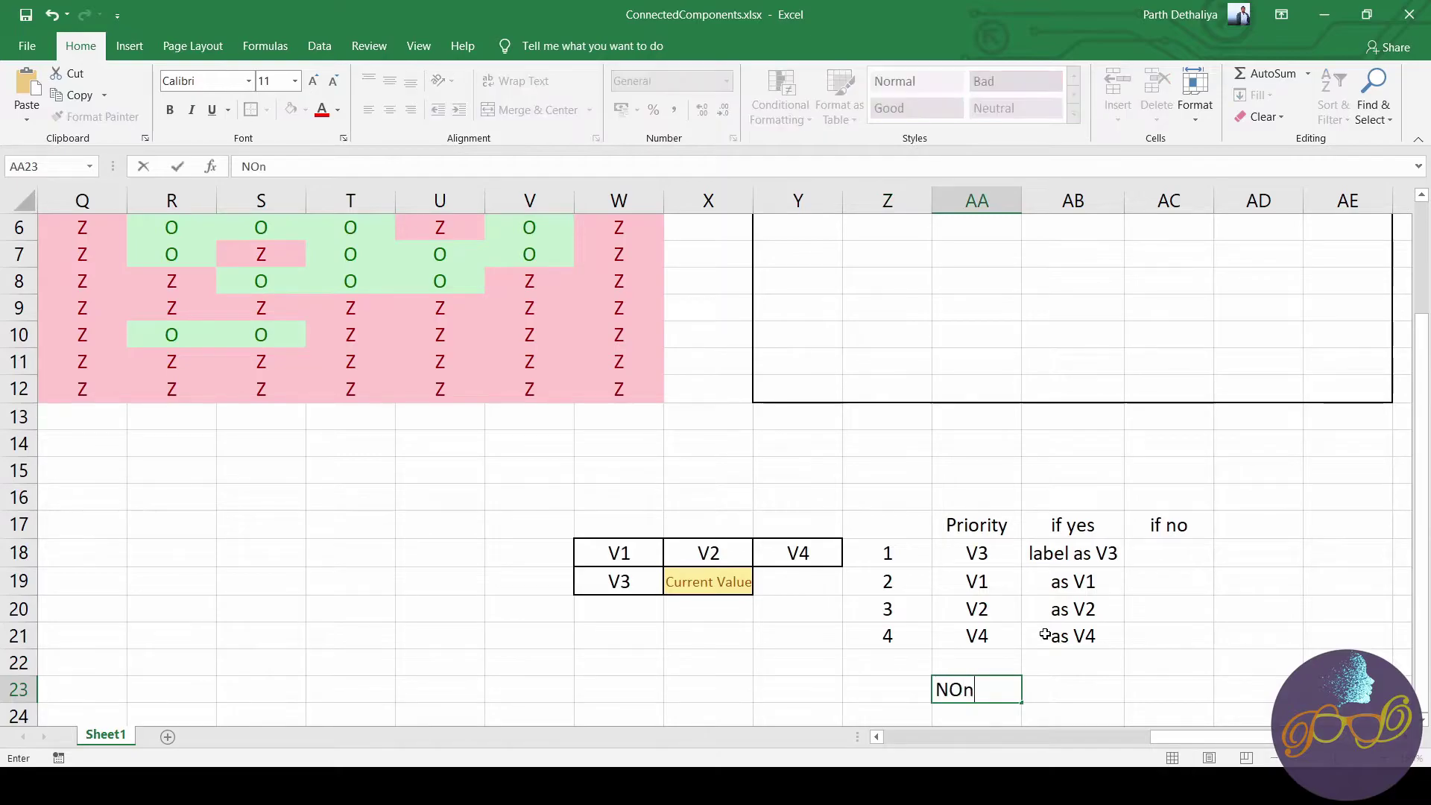
key(BackSpace)
key(BackSpace)
text(one of them)
key(Right)
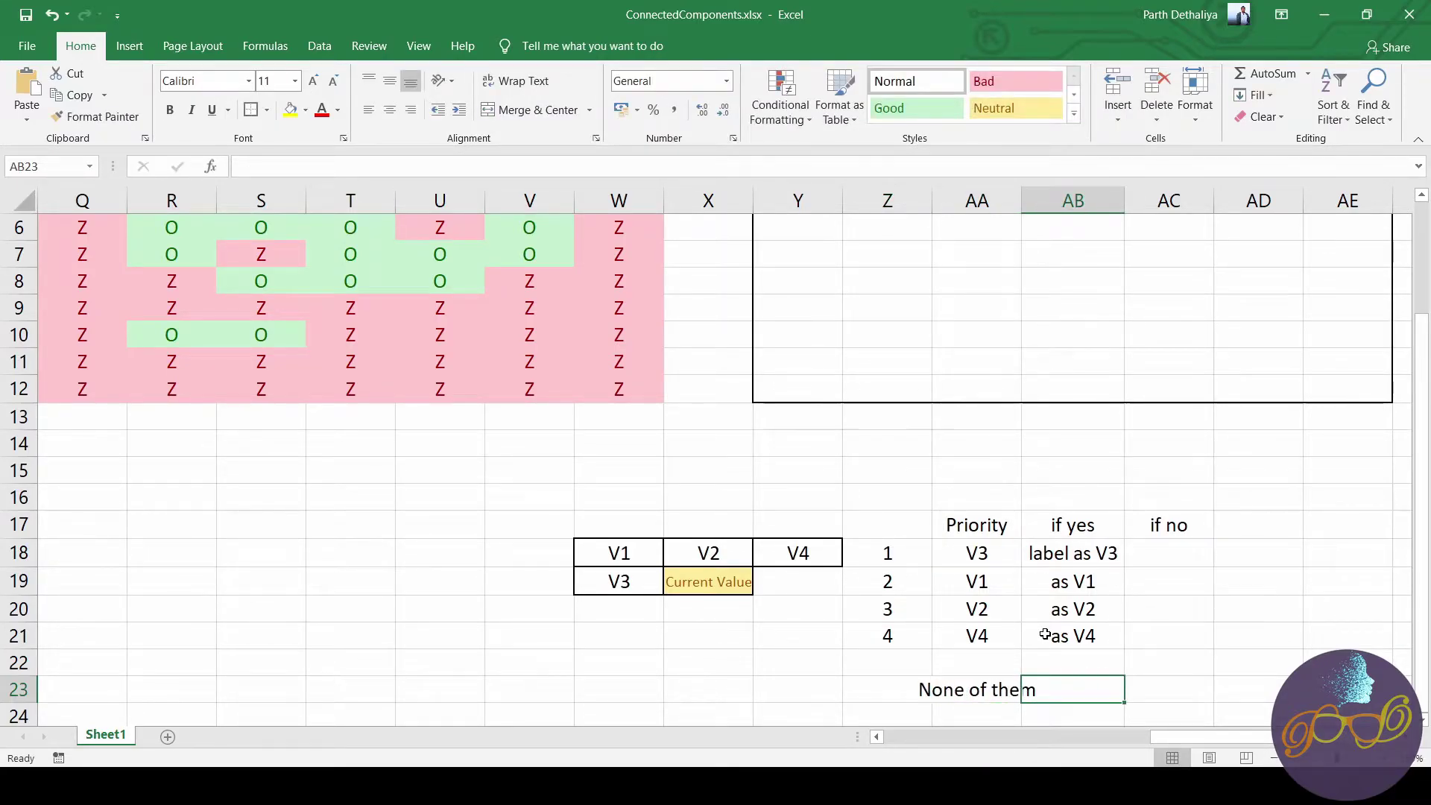
text(label )
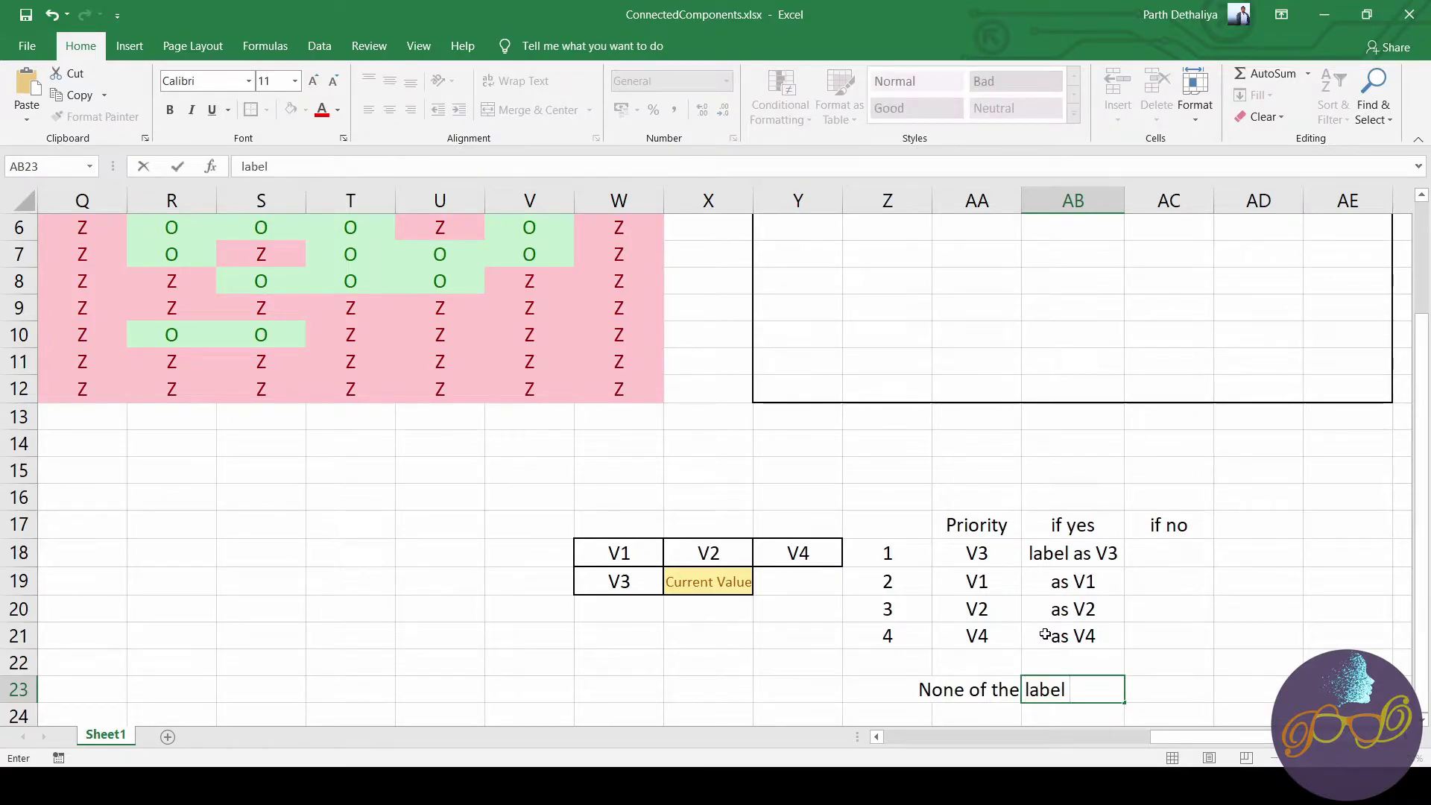
text(new )
text(L)
text(abel)
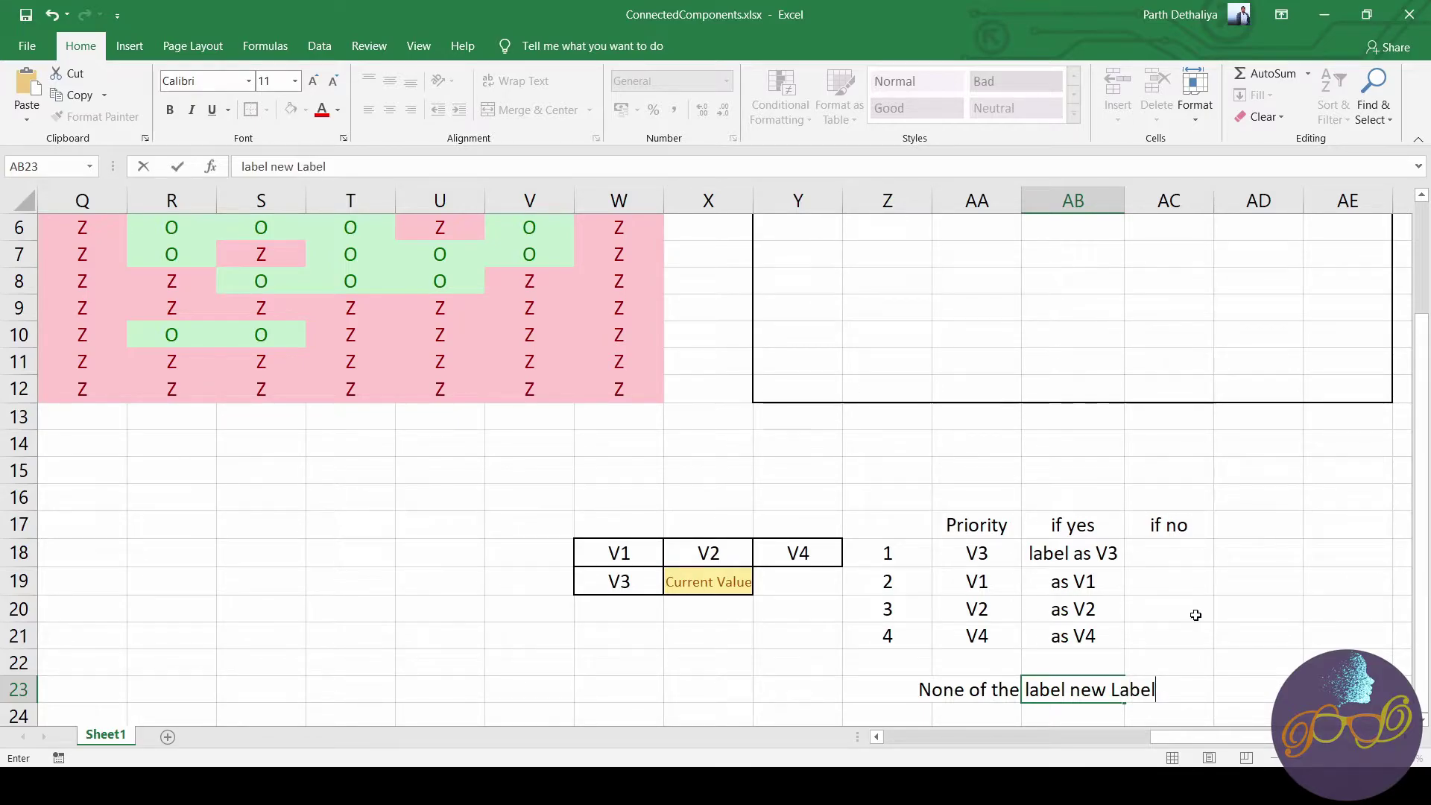
click(1199, 613)
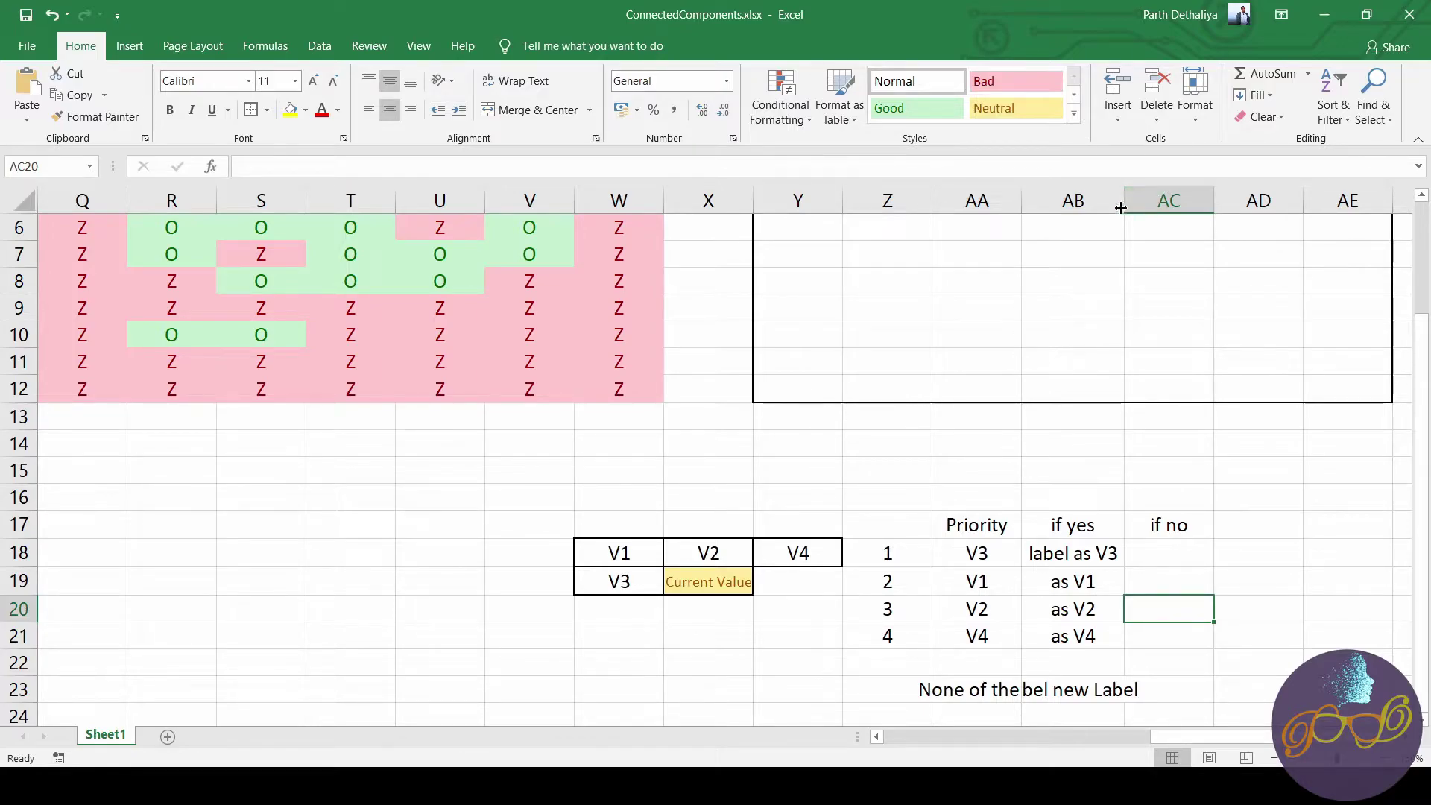
Widen columns AB and AA so the new text shows fully.
drag(1116, 211, 1161, 213)
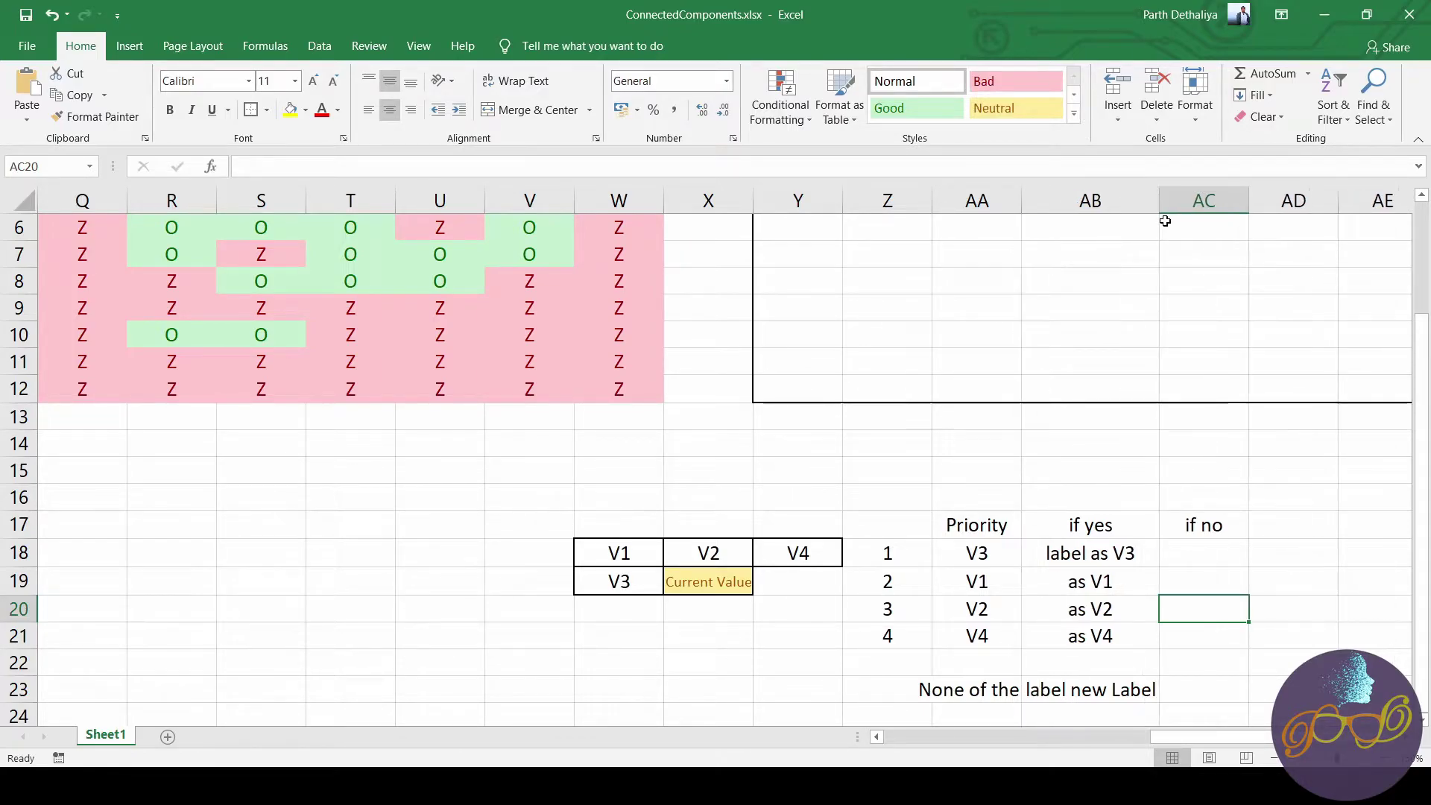
drag(1021, 210, 1061, 223)
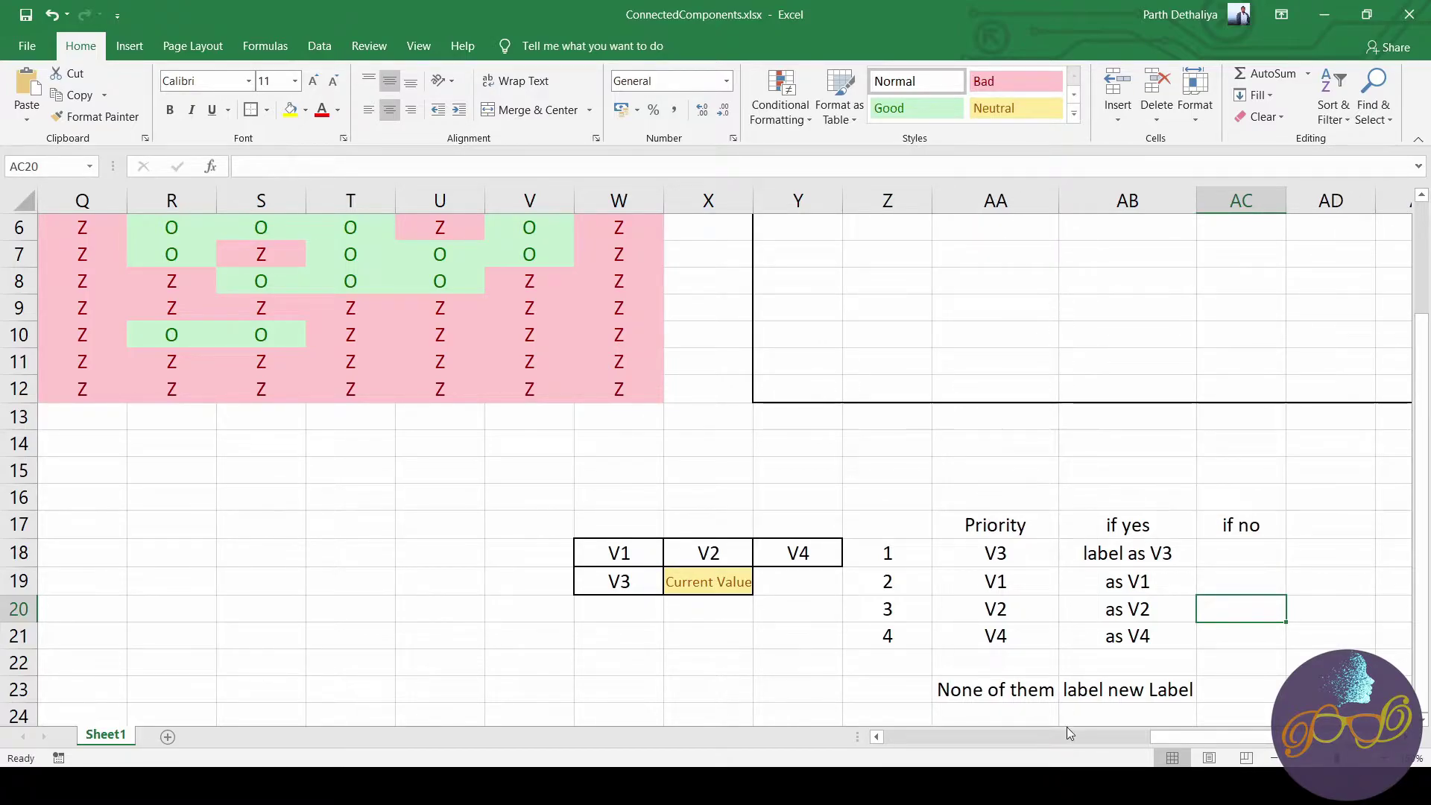
click(1087, 668)
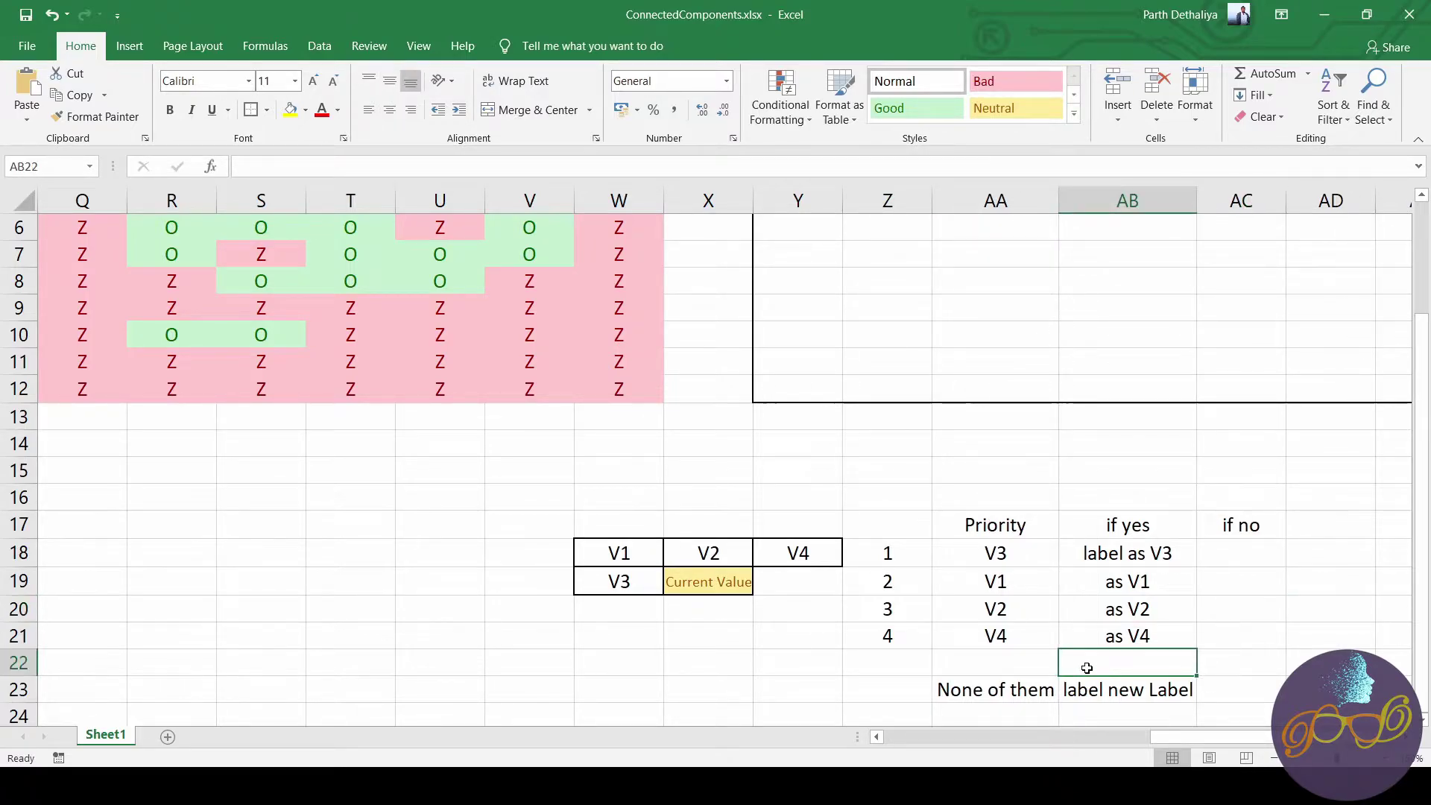
Review the completed V1–V4 priority table and the empty Labelled Image area.
click(1142, 608)
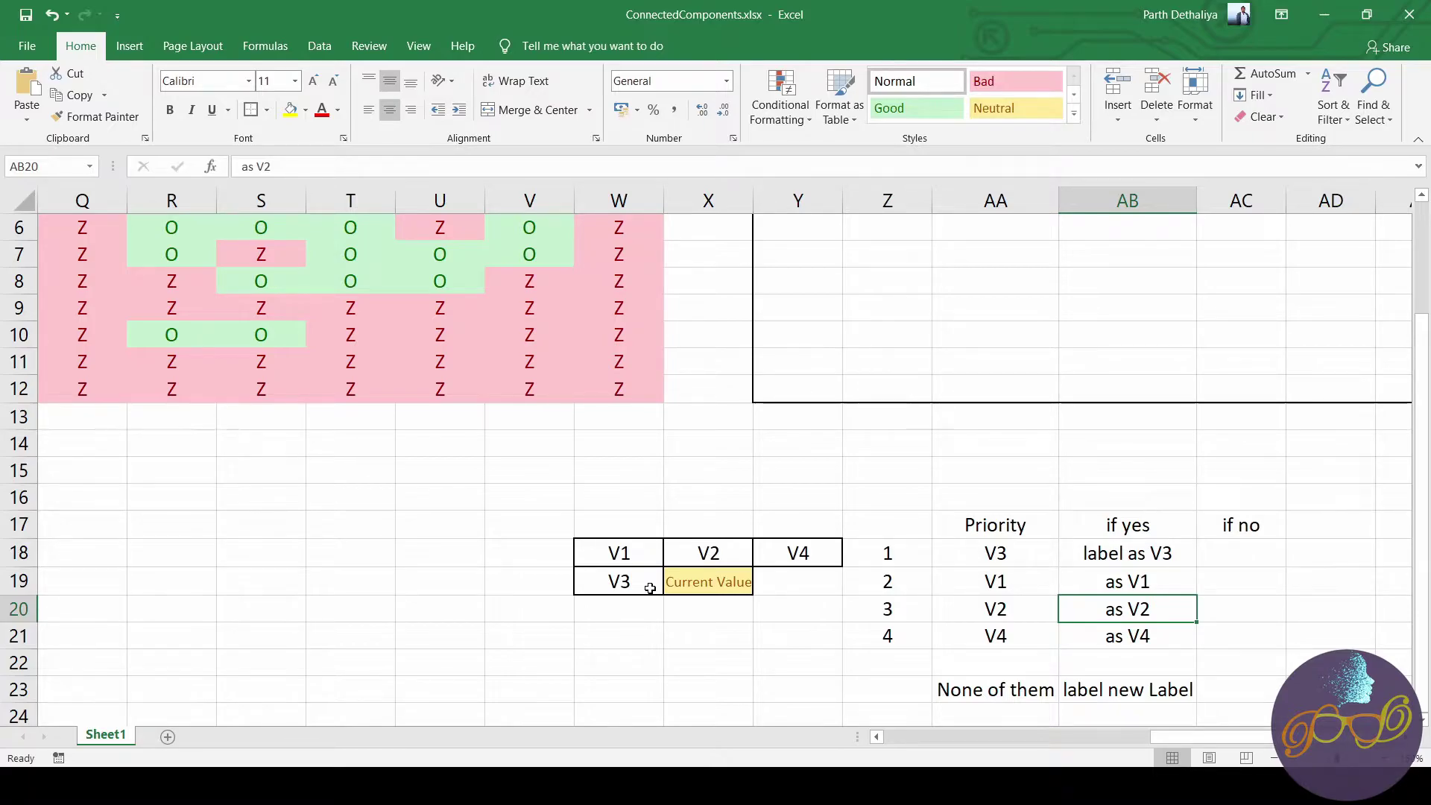
drag(1420, 336, 1421, 275)
mouse_move(773, 309)
mouse_down()
mouse_move(1104, 381)
mouse_move(1340, 516)
mouse_move(1290, 508)
mouse_up()
click(1156, 659)
scroll(1052, 597, down, 1)
scroll(1049, 600, down, 1)
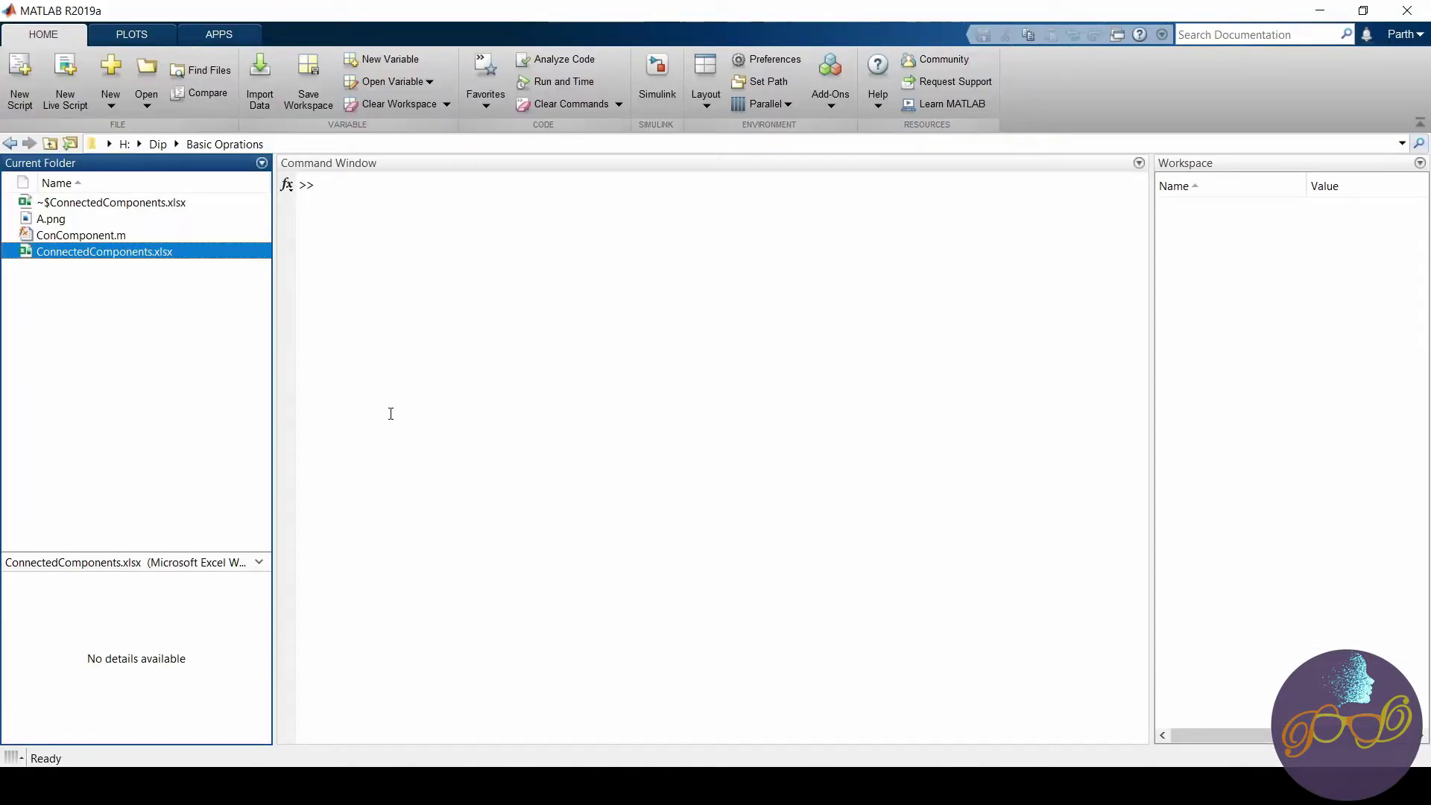
Back in MATLAB, open ConComponent.m from Current Folder in the editor.
click(390, 413)
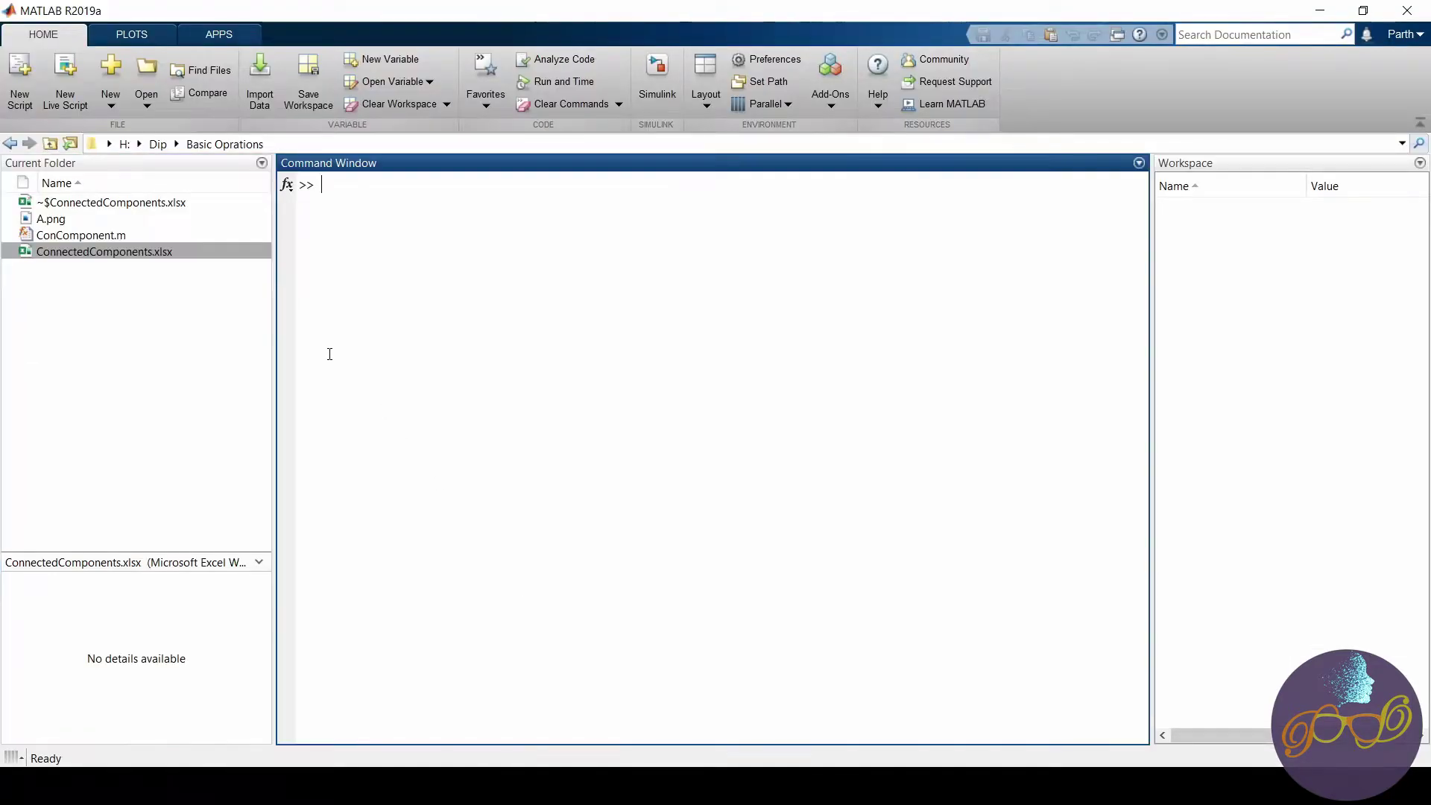
click(95, 237)
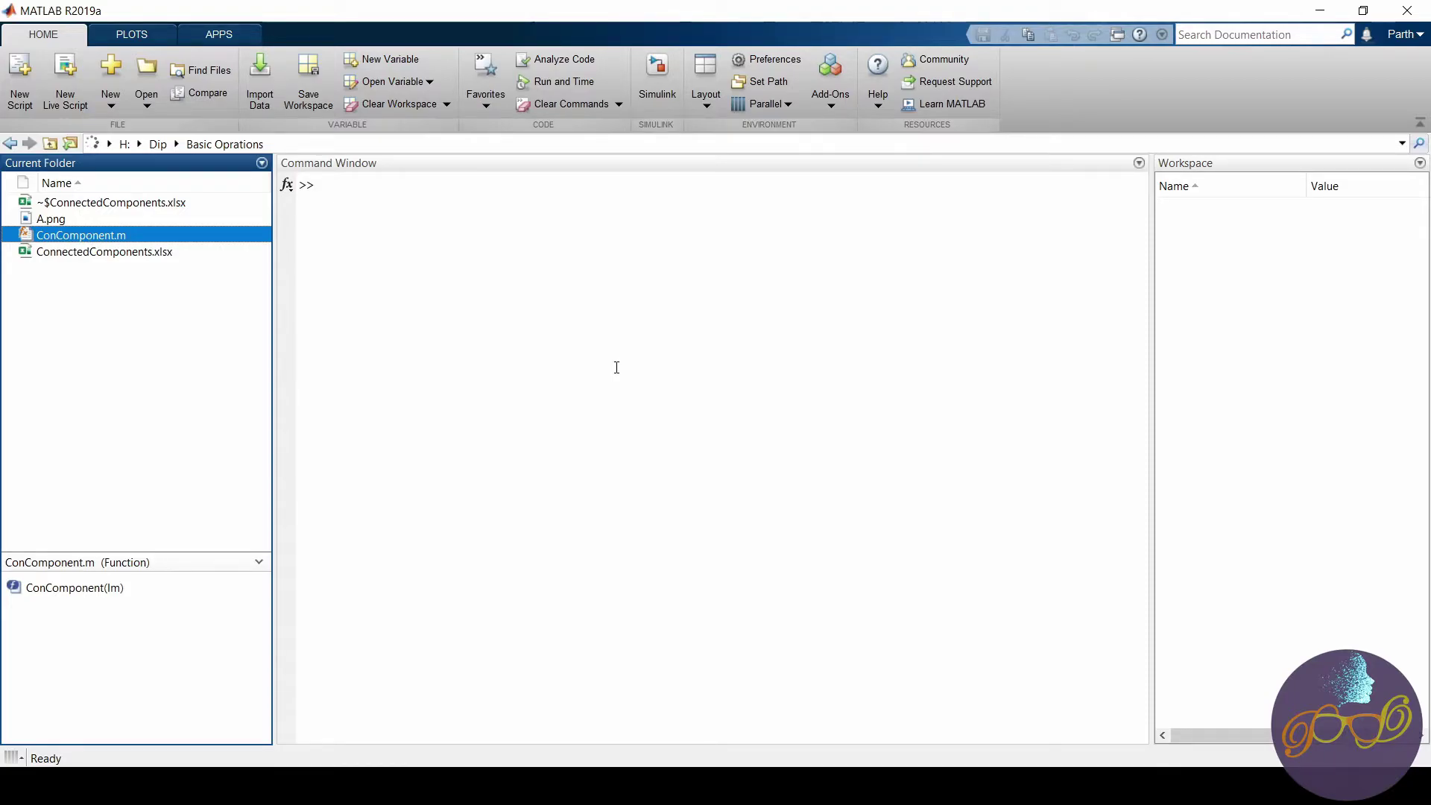
click(544, 327)
click(523, 292)
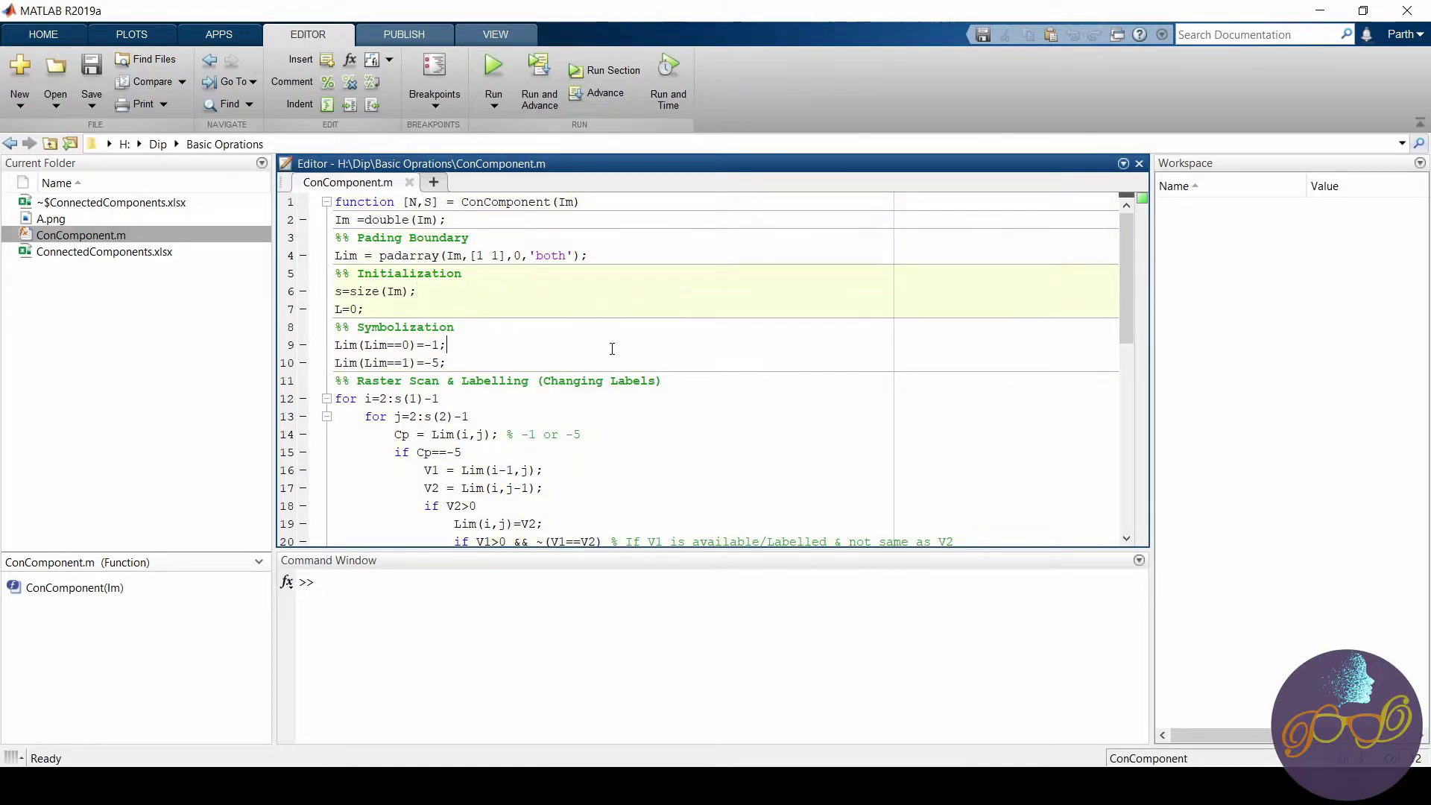
Try changing the i and j loop starts from 2, then undo back to 2.
click(492, 403)
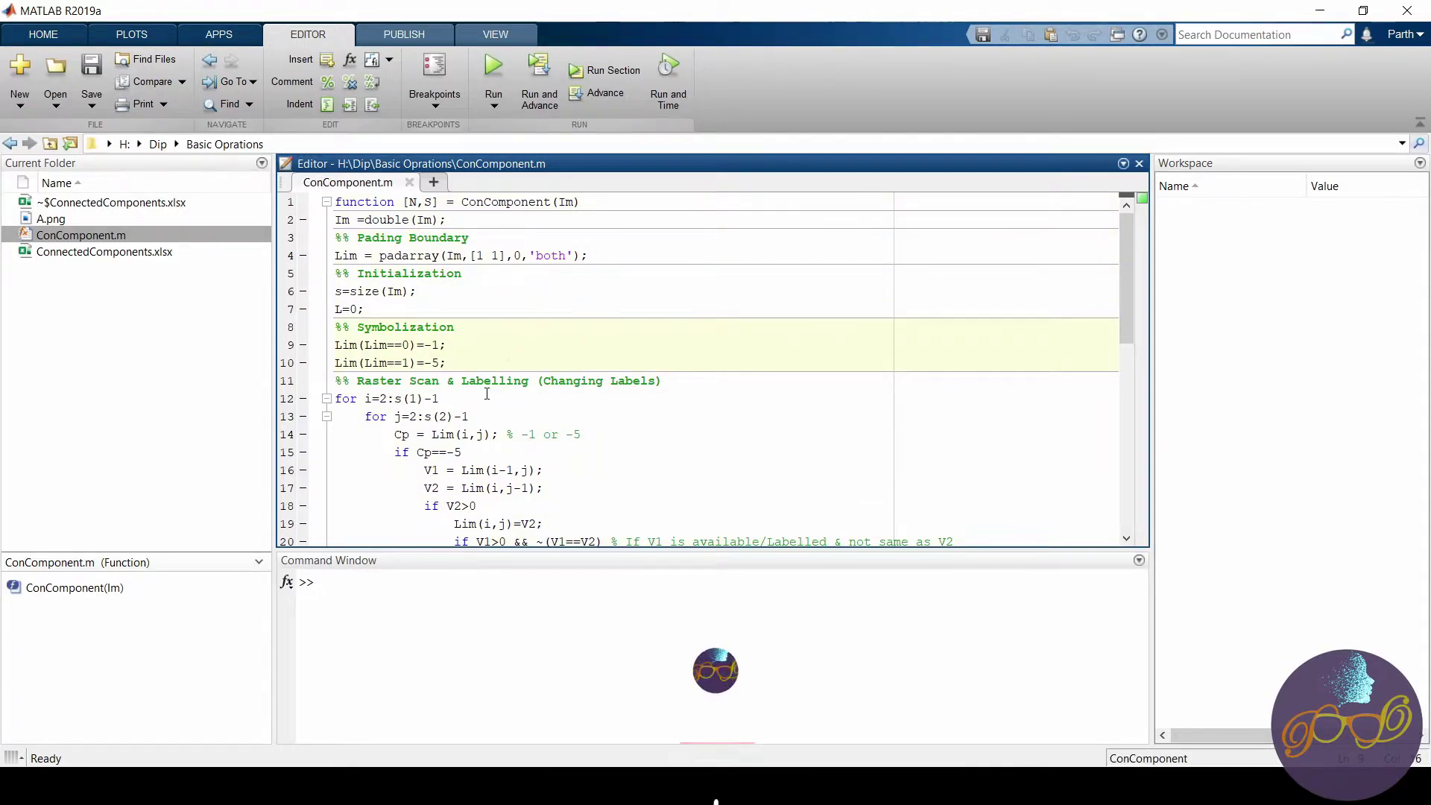
double_click(385, 399)
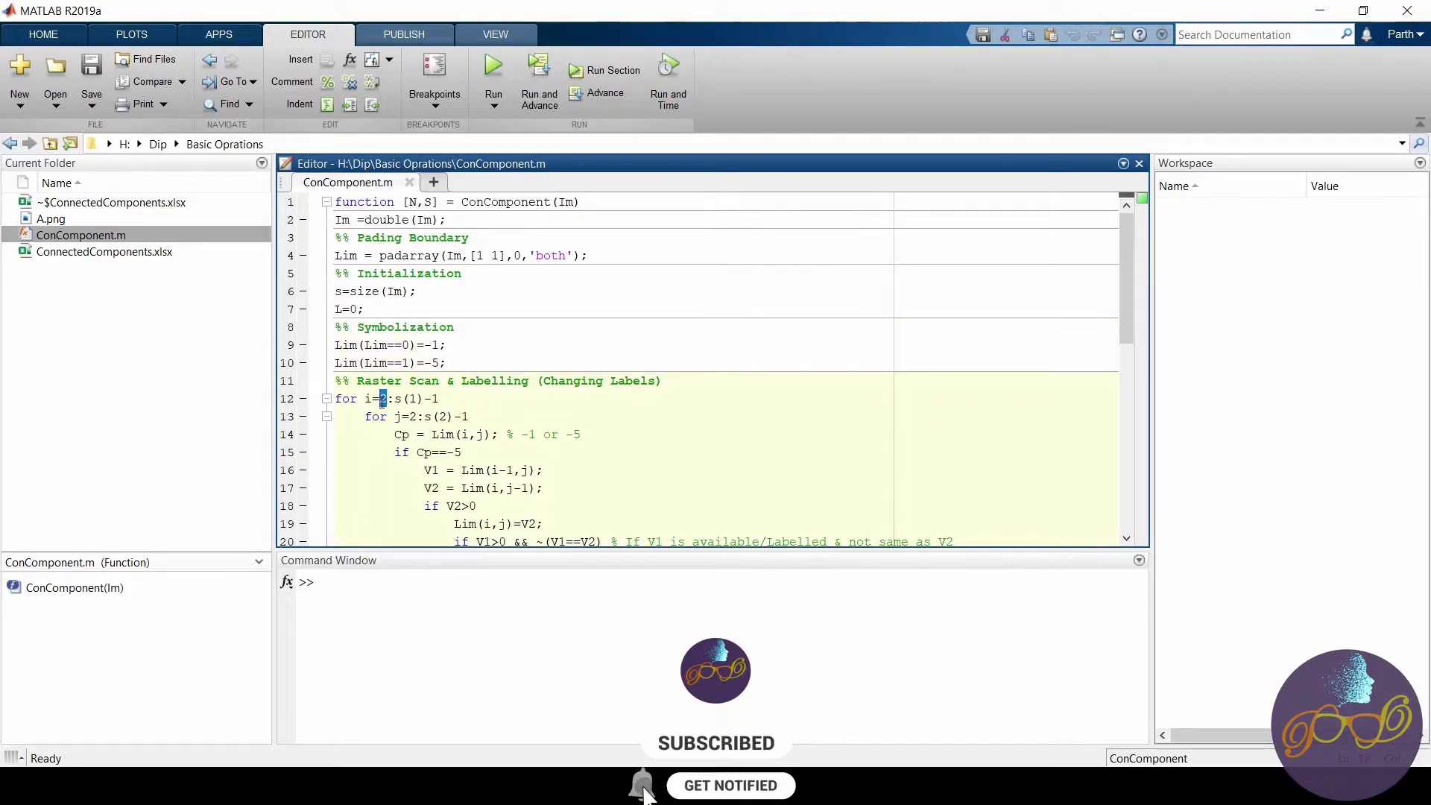
text(1)
double_click(409, 416)
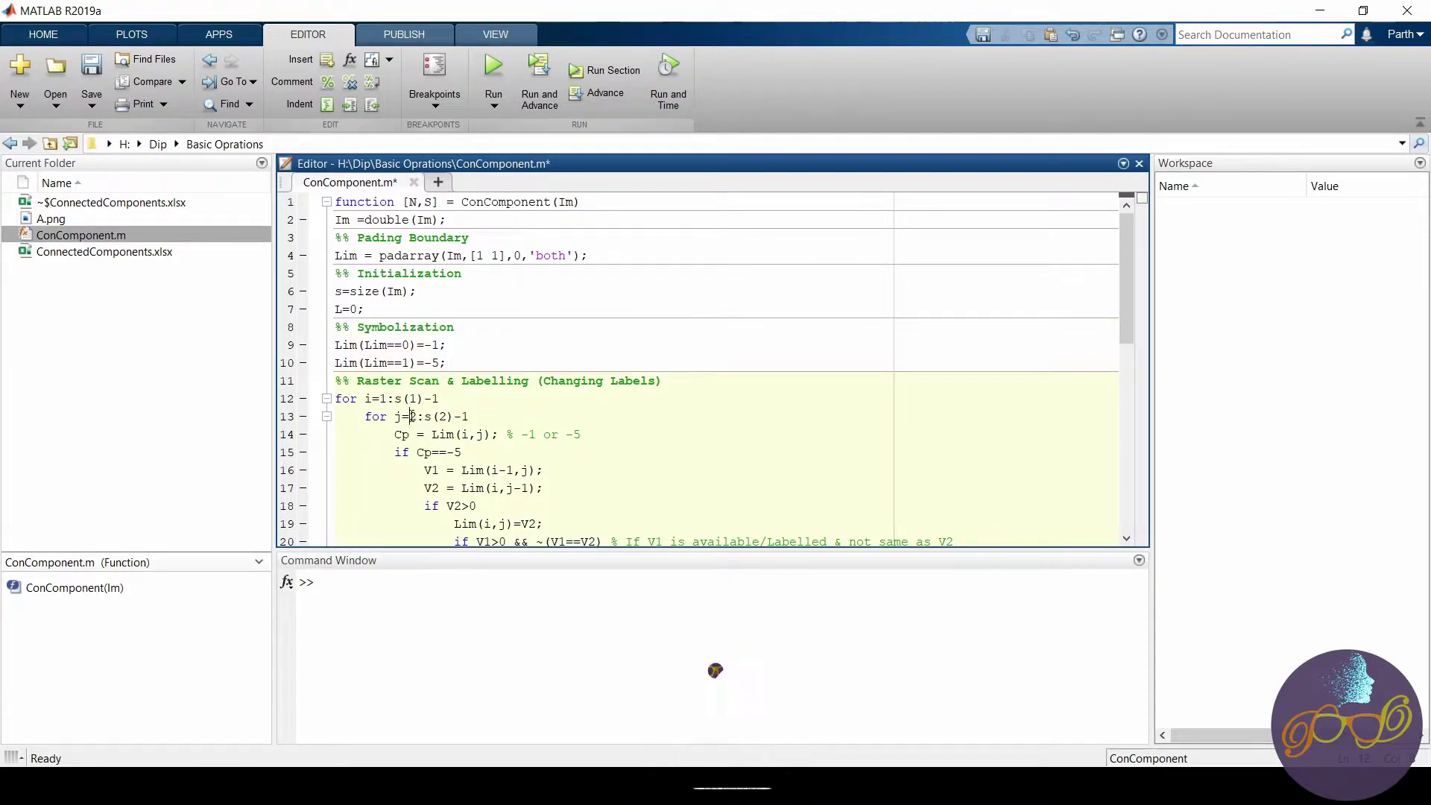
text(1)
key(ctrl+z)
key(ctrl+z)
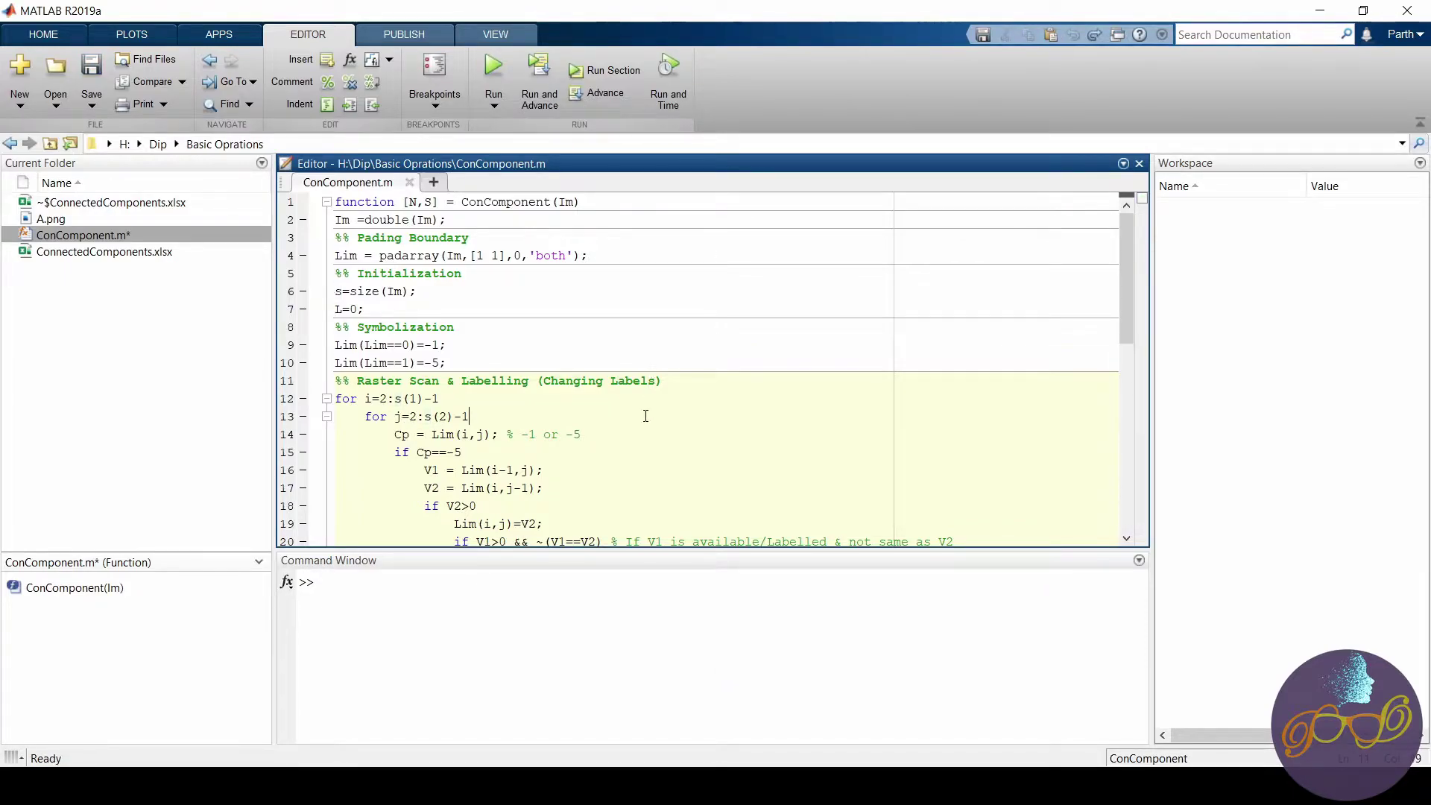
scroll(645, 416, down, 1)
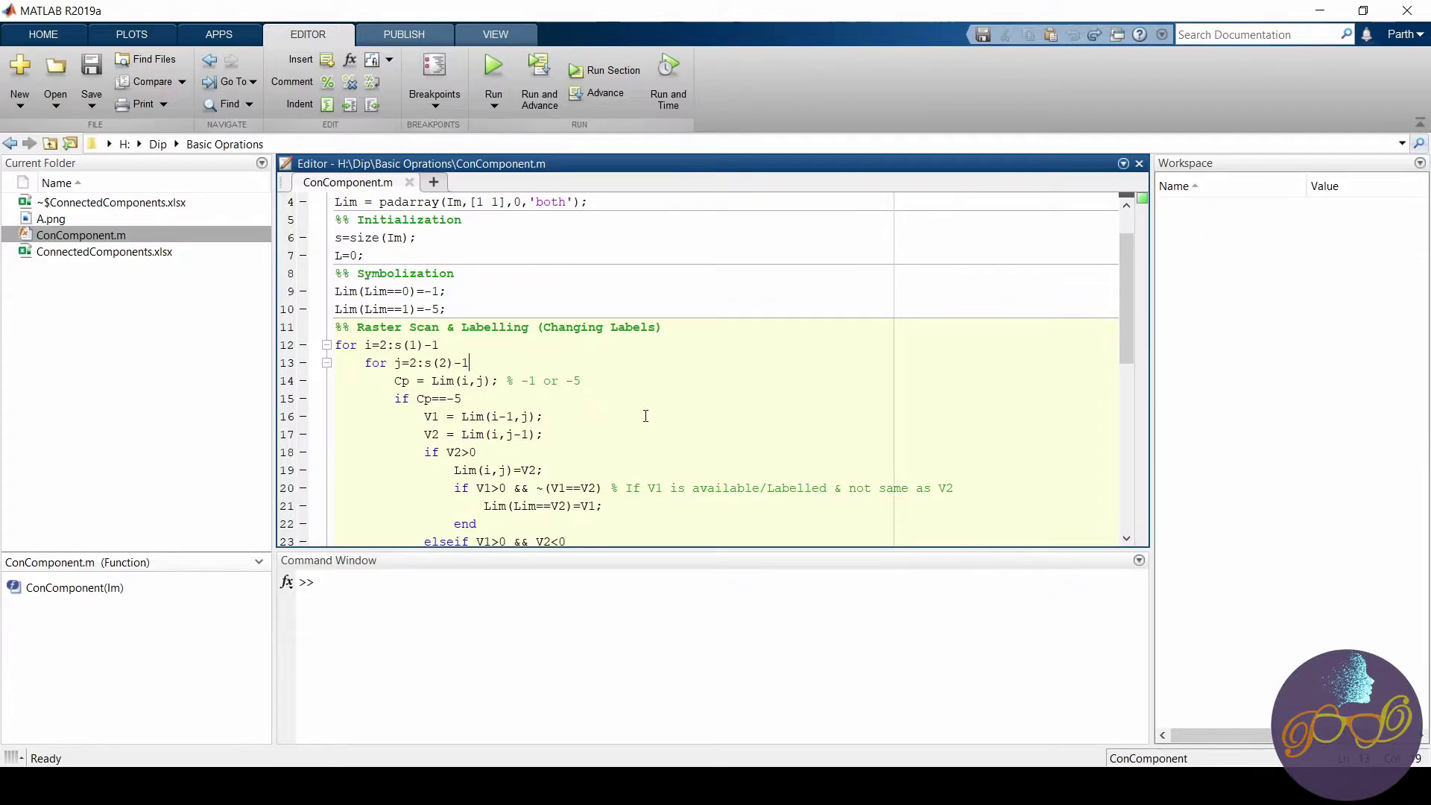
scroll(645, 416, down, 1)
scroll(604, 428, down, 2)
scroll(591, 432, up, 1)
Delete lines 18–24, the block from 'if V2>0' to 'Lim(i,j)=V1;'.
drag(560, 447, 335, 345)
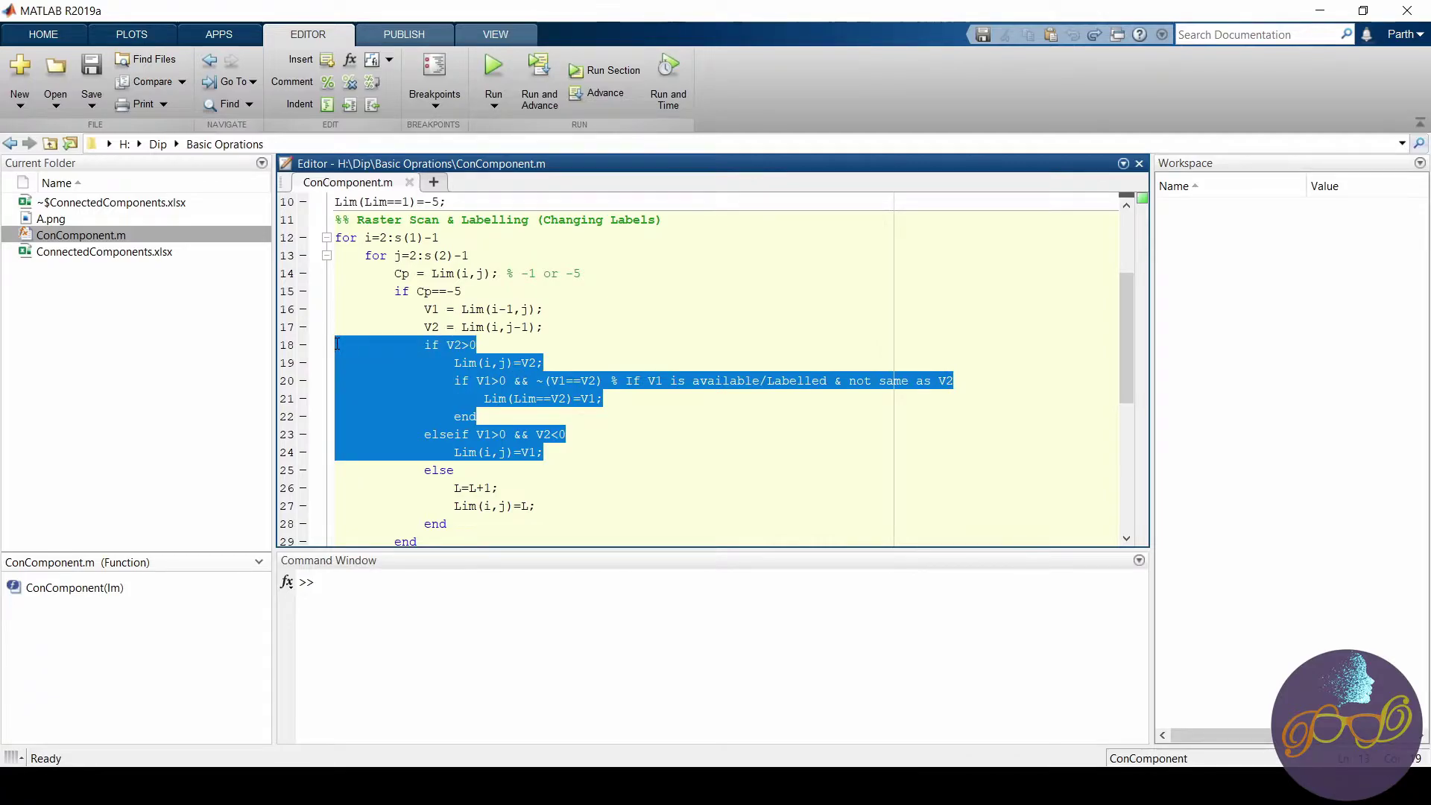
key(Delete)
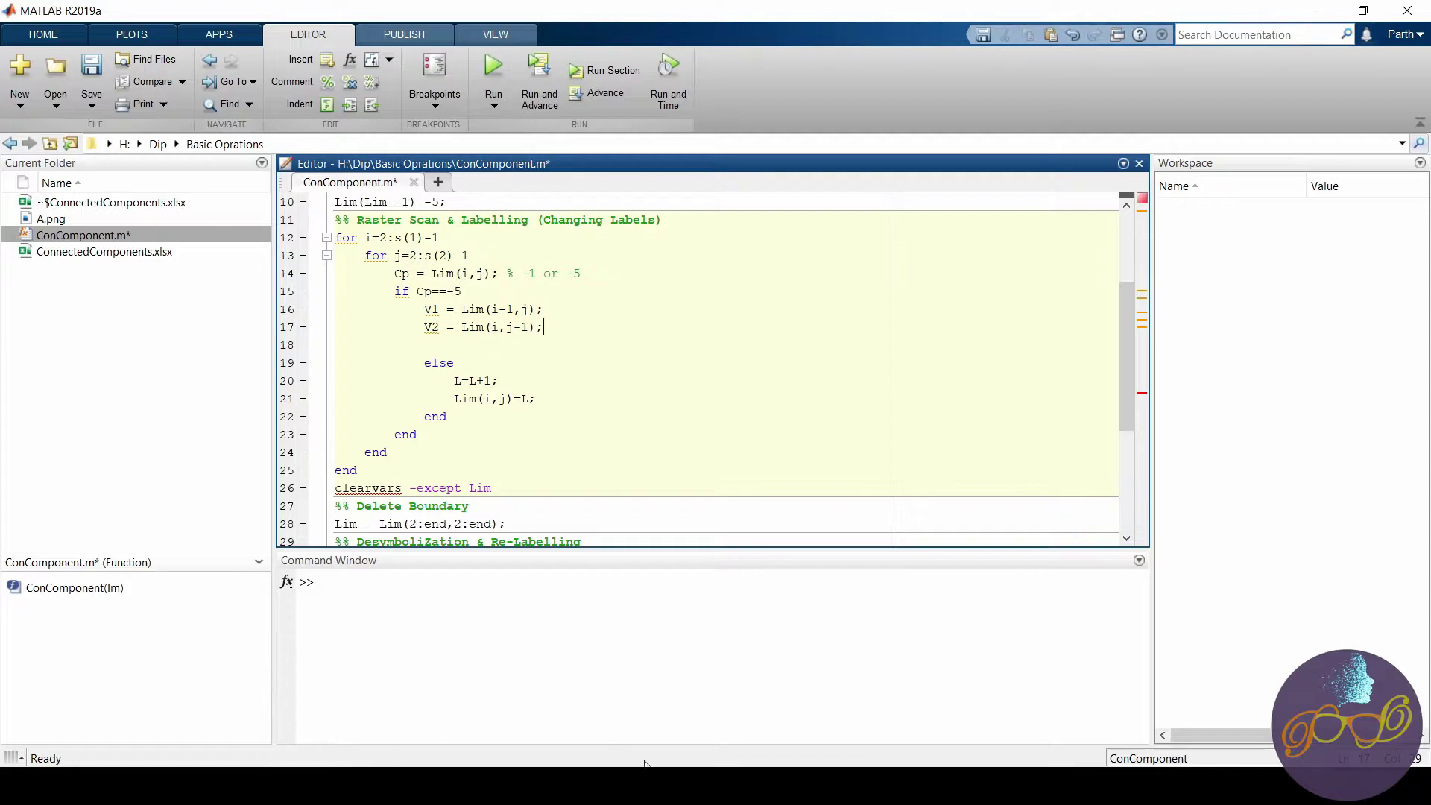
After checking the Excel table, remove the -1 after j in line 17's index.
key(alt+Tab)
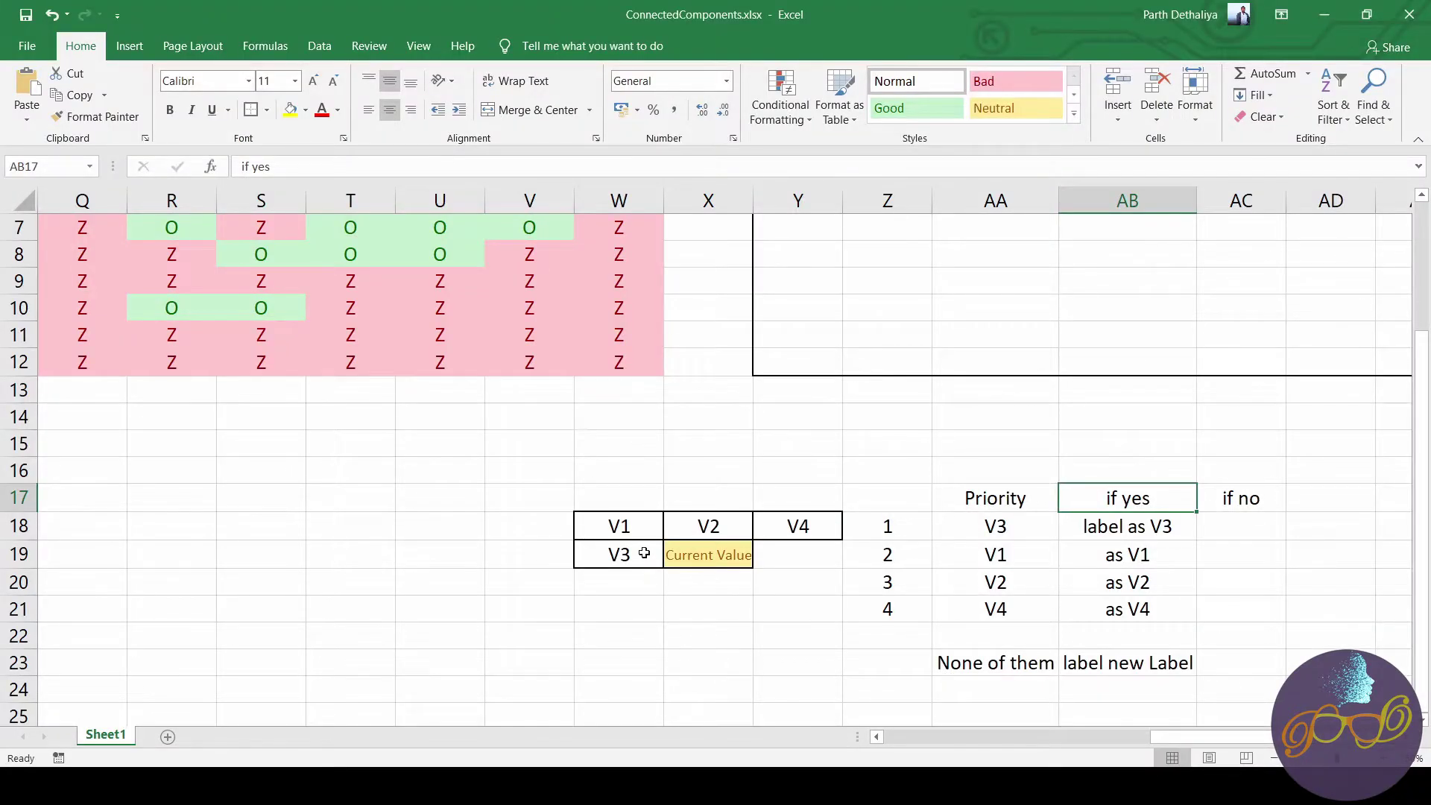
key(alt+Tab)
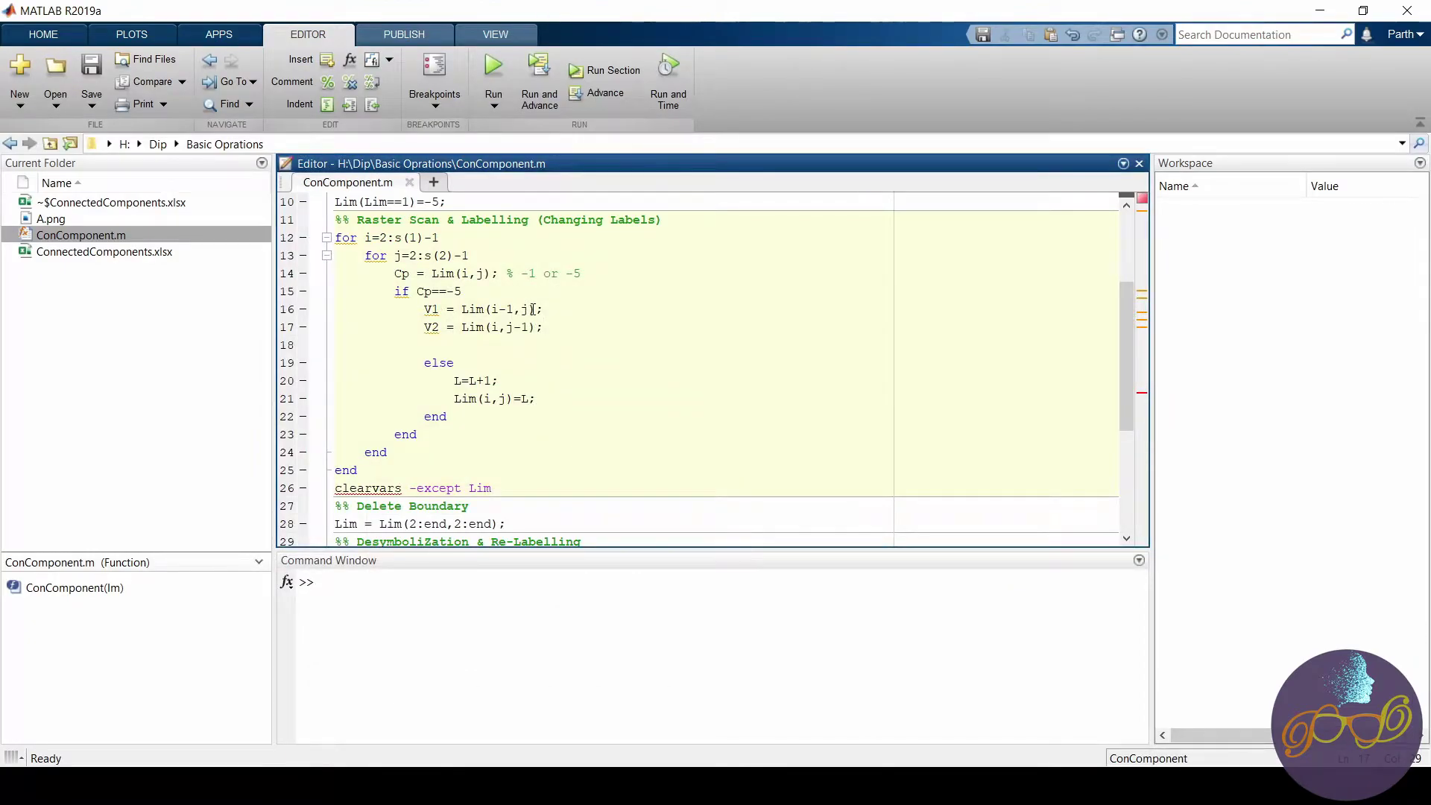
click(529, 310)
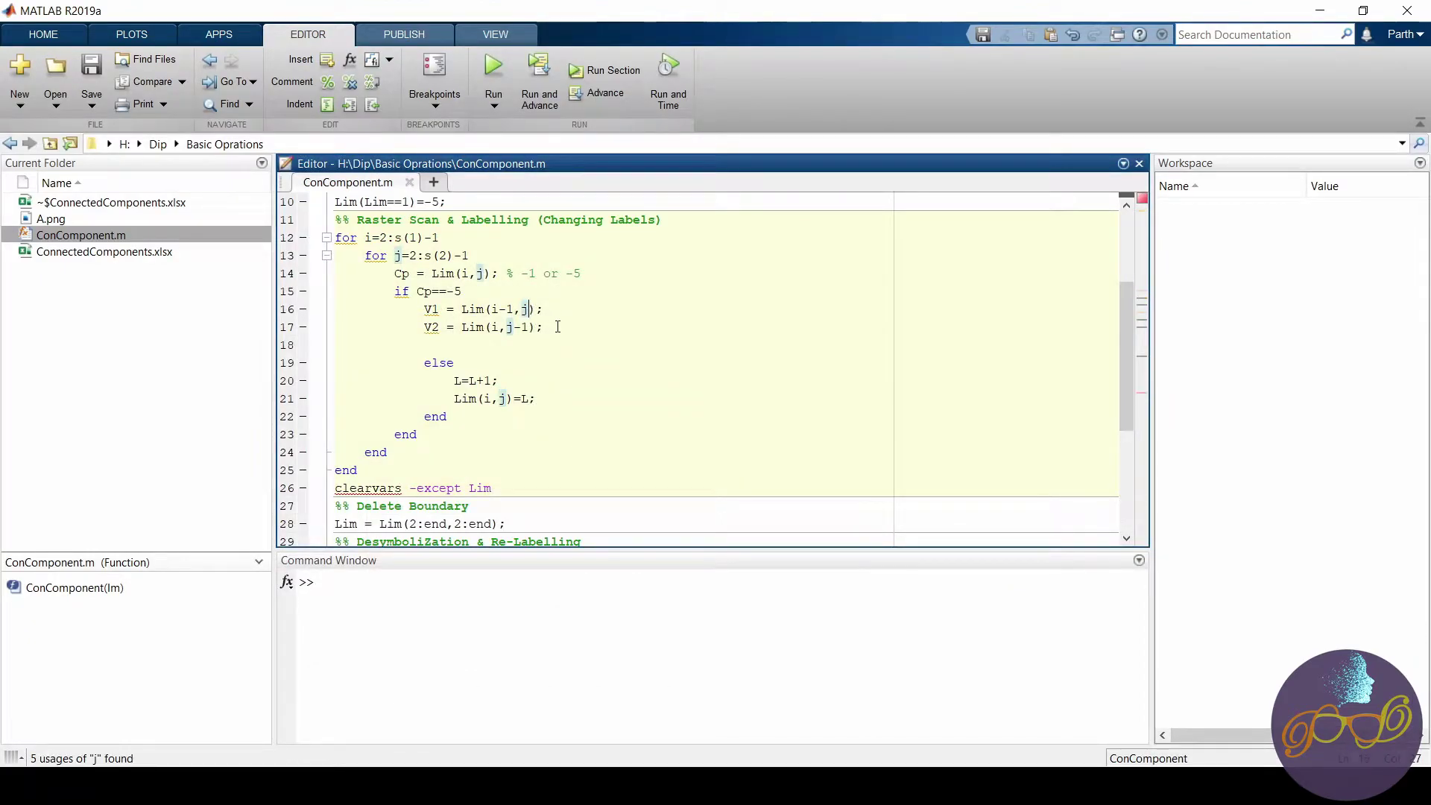
text(-1)
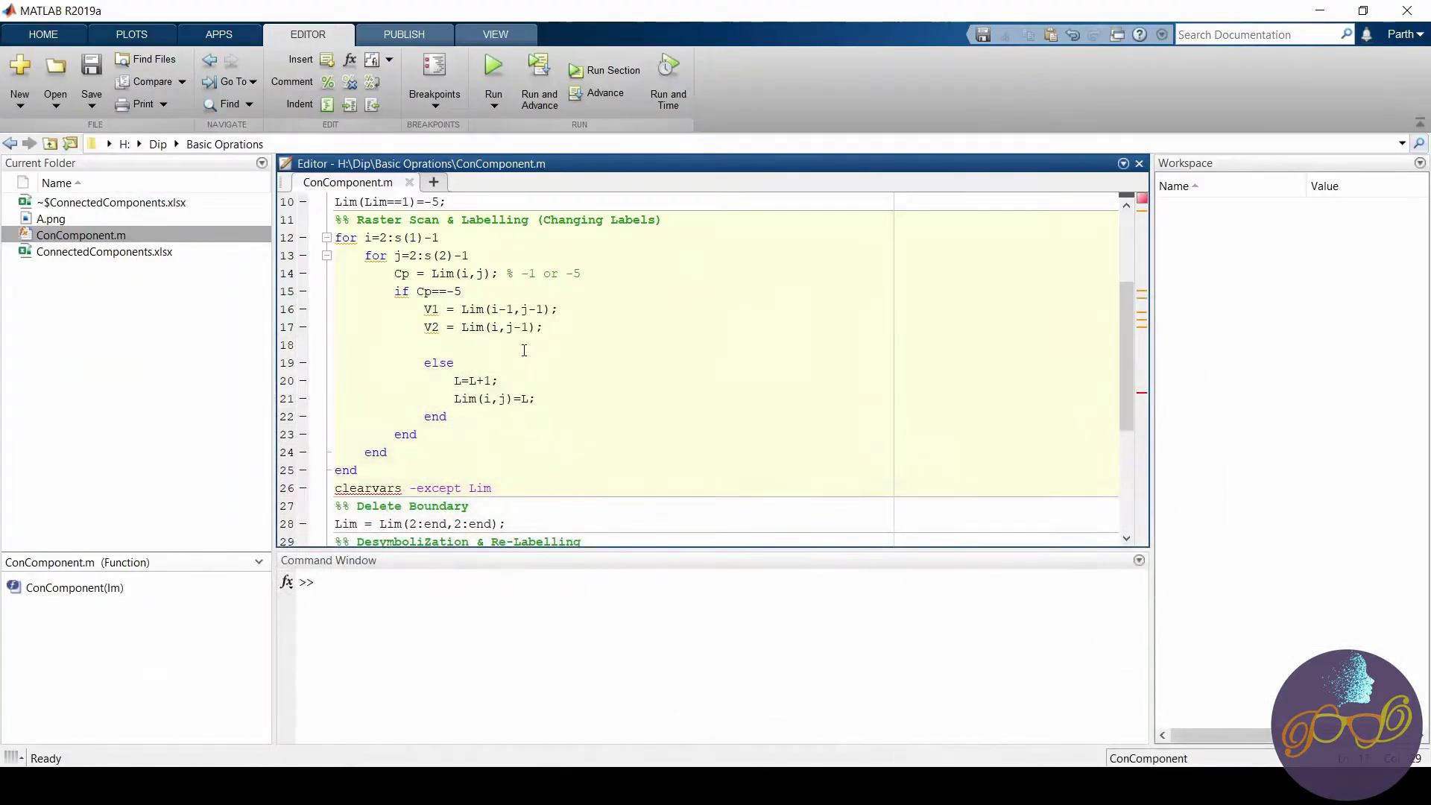
click(492, 327)
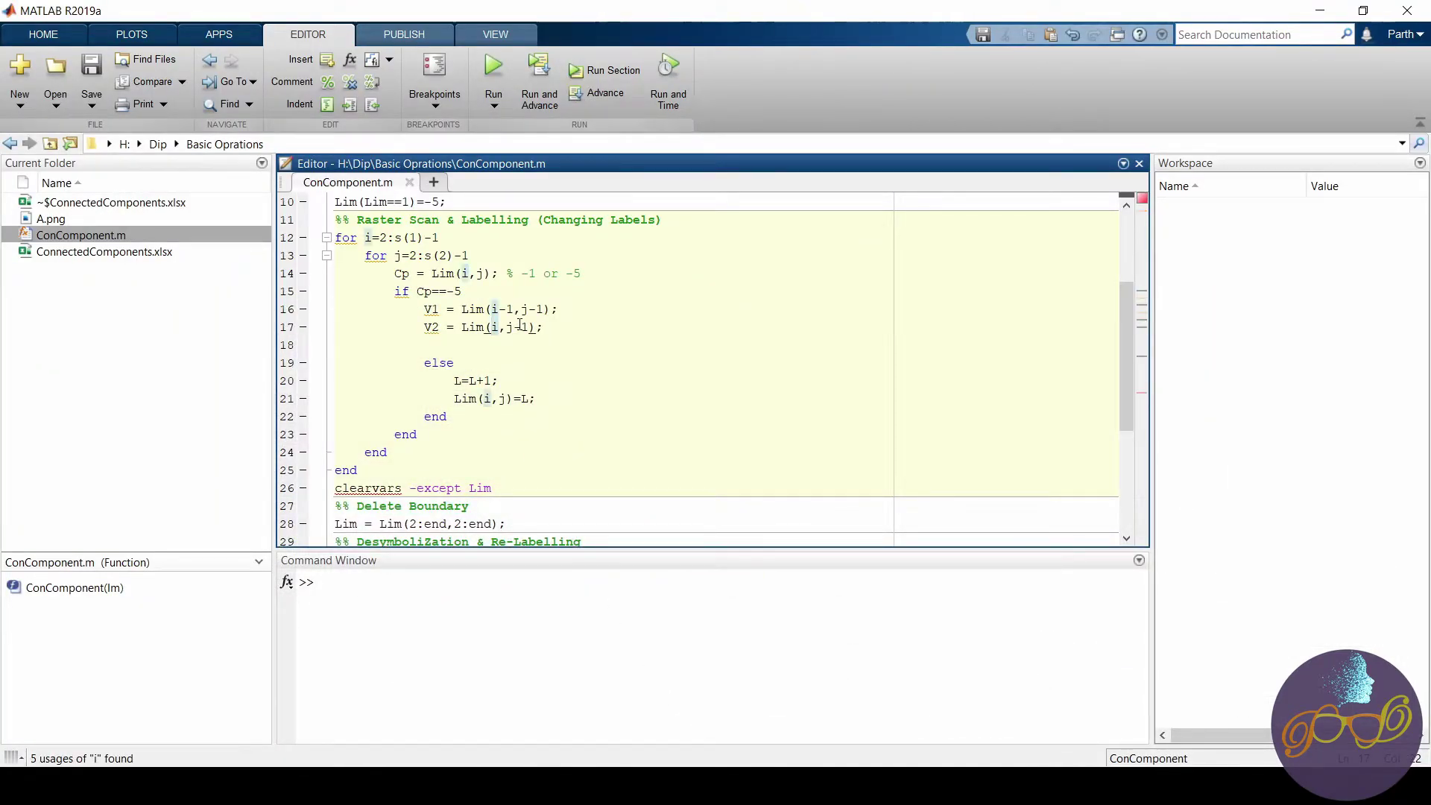
text(-1)
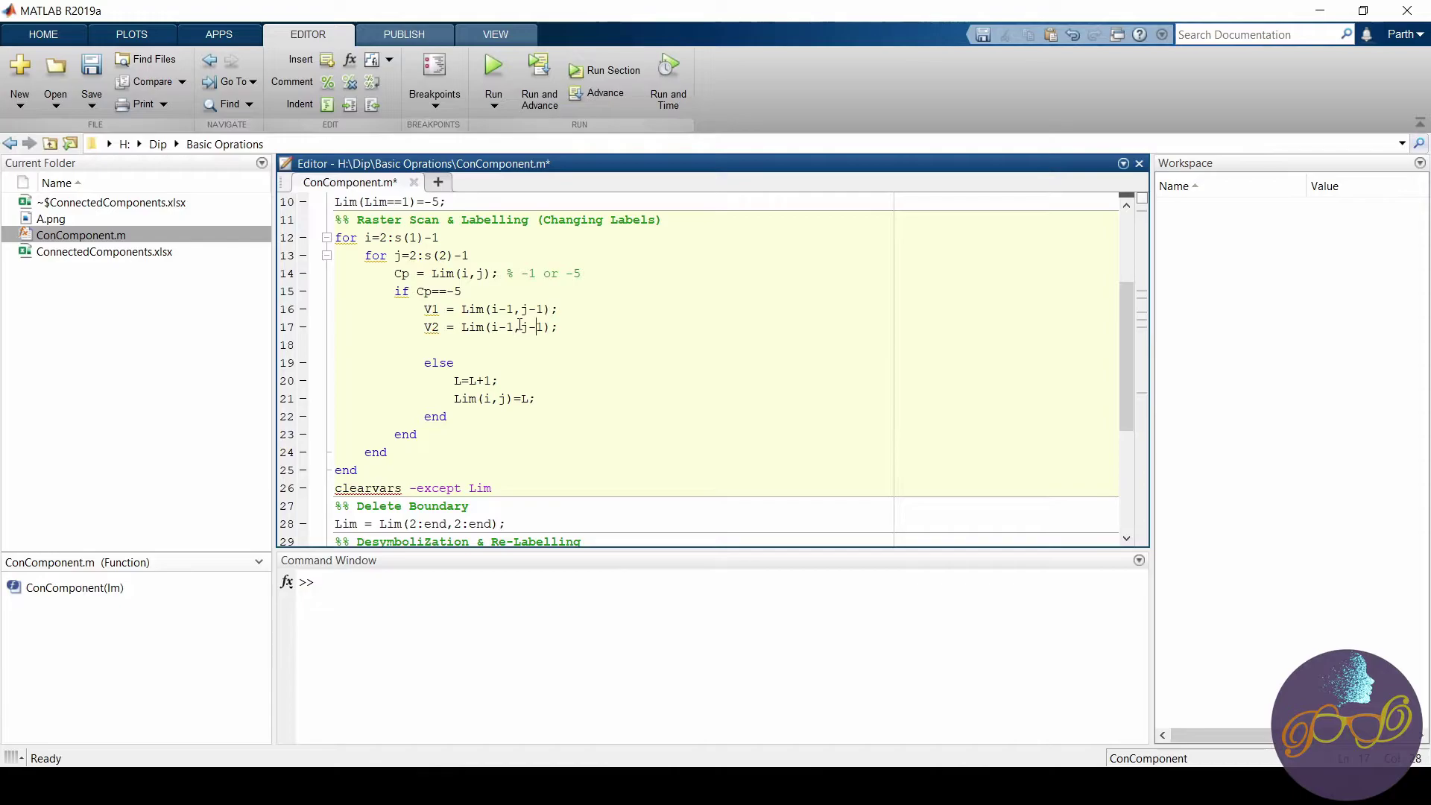
key(BackSpace)
key(BackSpace)
Duplicate the V2 line twice and rename the copies V3 and V4.
key(shift+Left)
key(shift+Left)
key(shift+Left)
key(shift+Left)
key(shift+Left)
key(shift+Left)
key(shift+Left)
key(ctrl+c)
key(End)
key(Return)
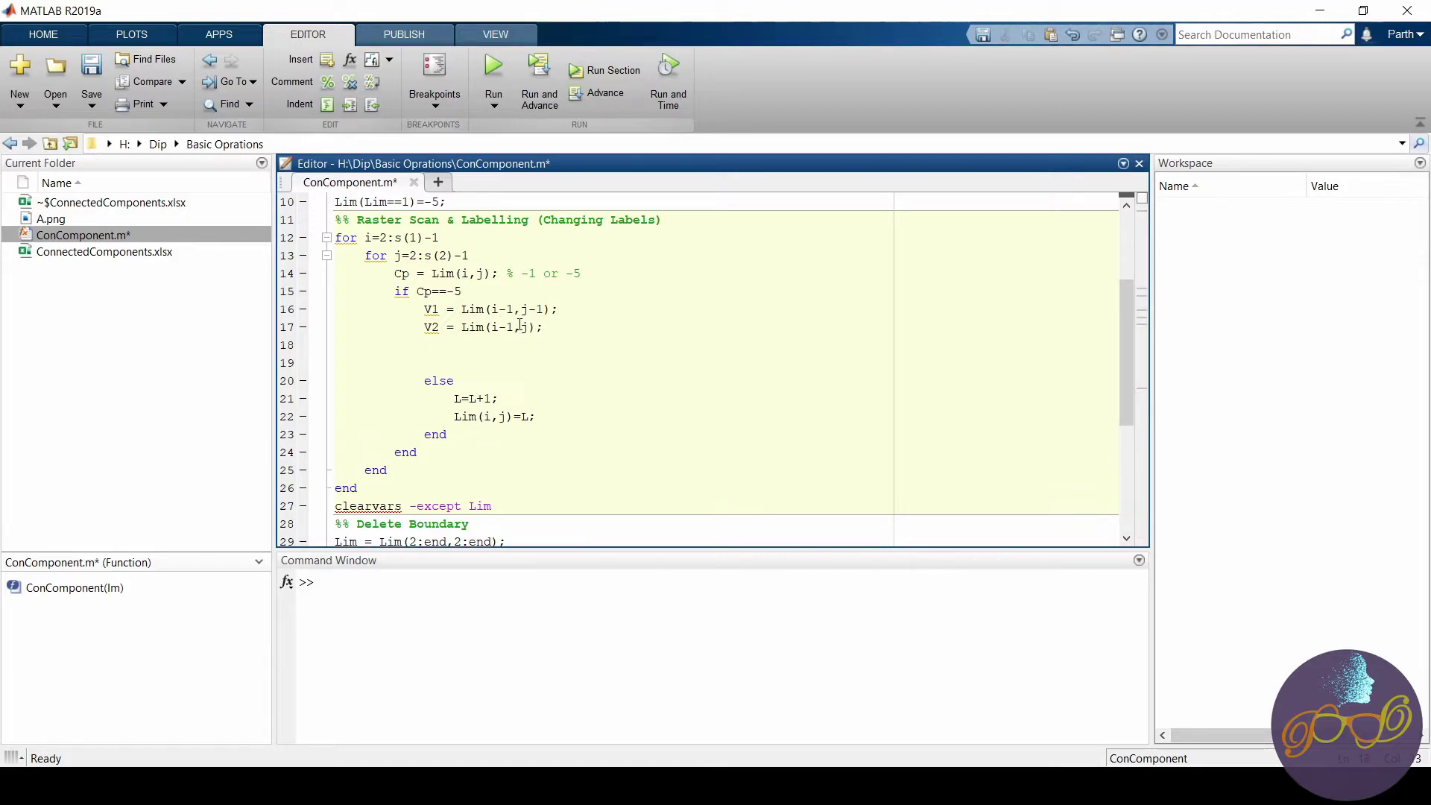
key(ctrl+v)
key(Return)
key(ctrl+v)
key(Up)
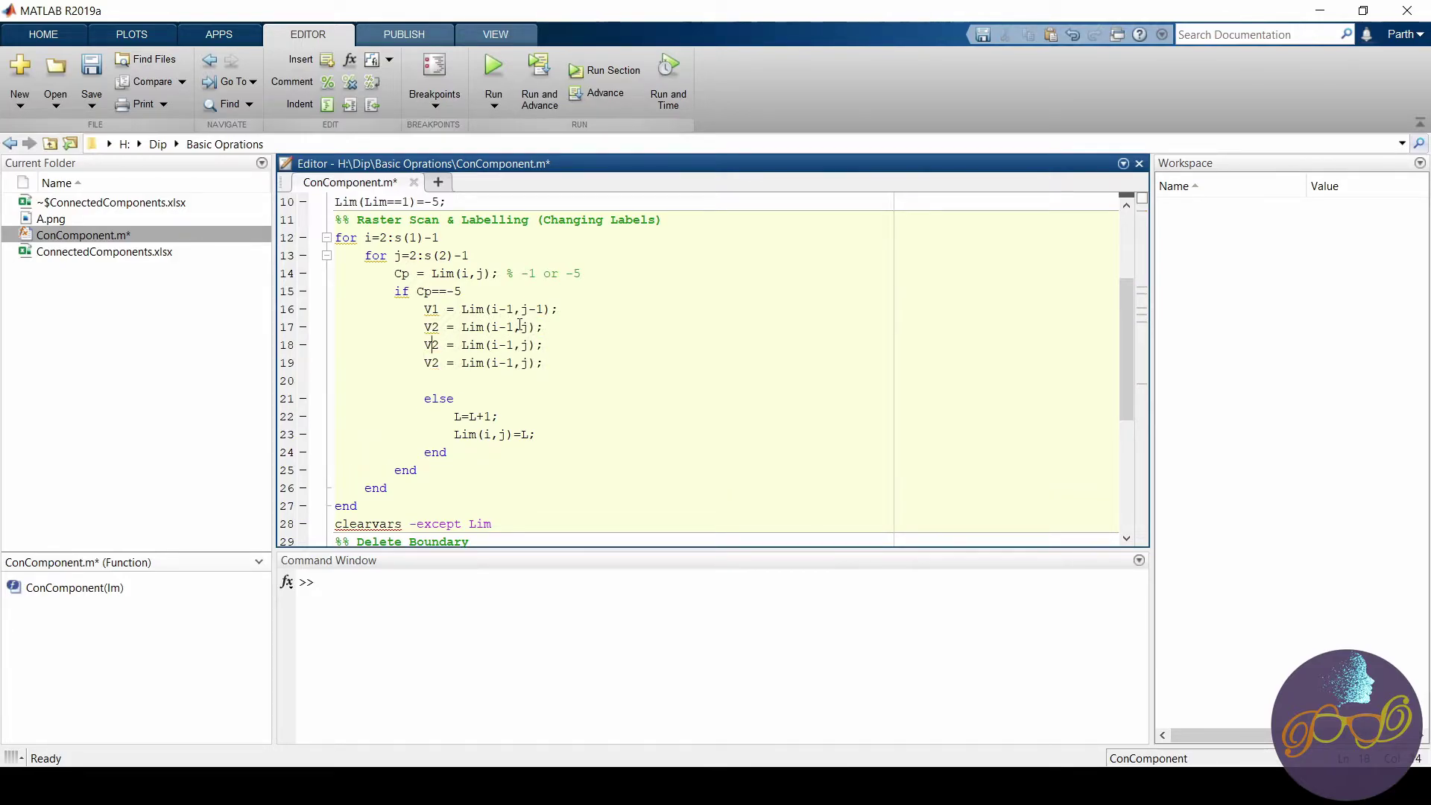
key(shift+Right)
text(3)
key(Down)
key(shift+Left)
text(4)
key(Up)
Set the copies to V3 = Lim(i,j-1) and V4 = Lim(i-1,j+1), checking the table.
key(alt+Tab)
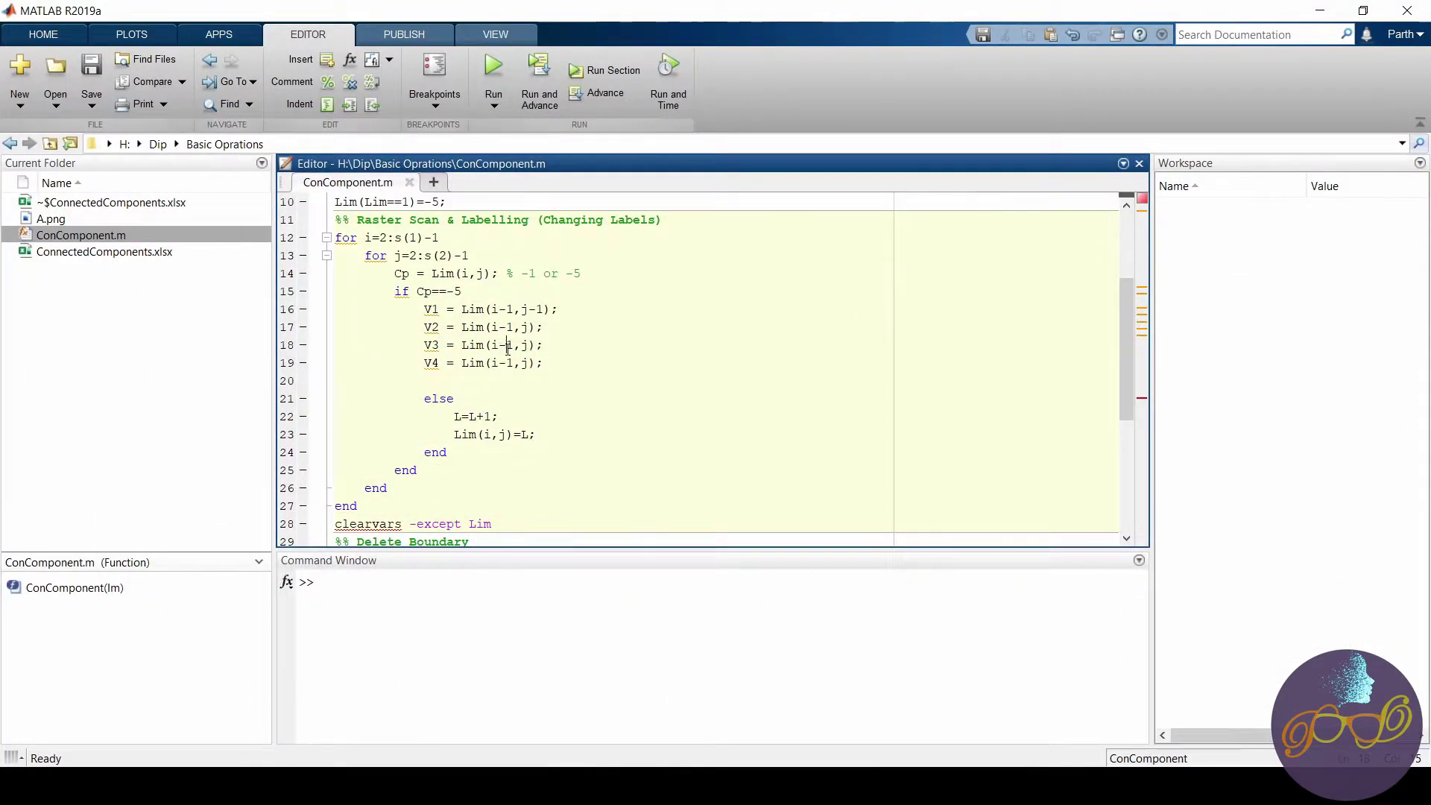
key(BackSpace)
key(BackSpace)
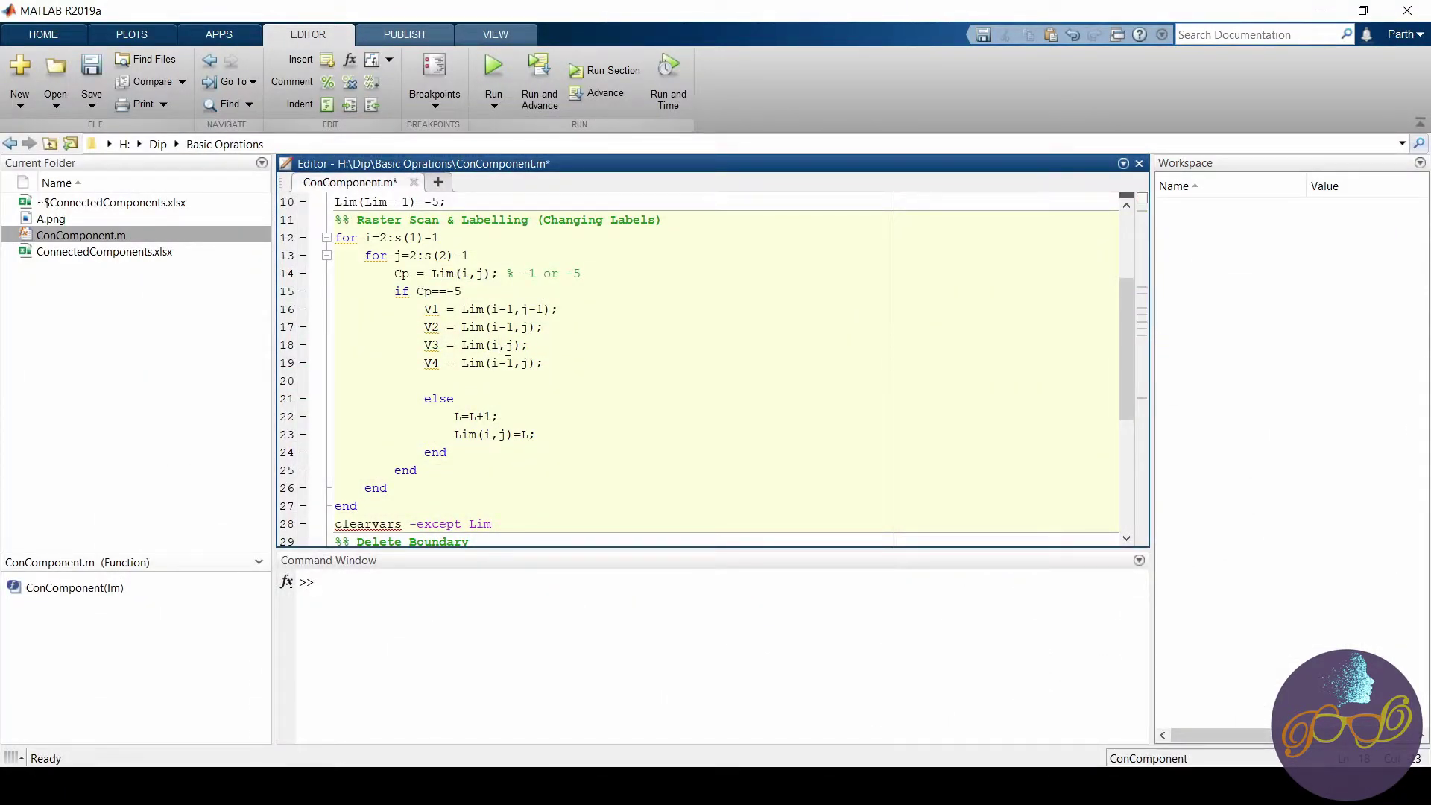
text(-1)
key(Down)
text(+1)
key(alt+Tab)
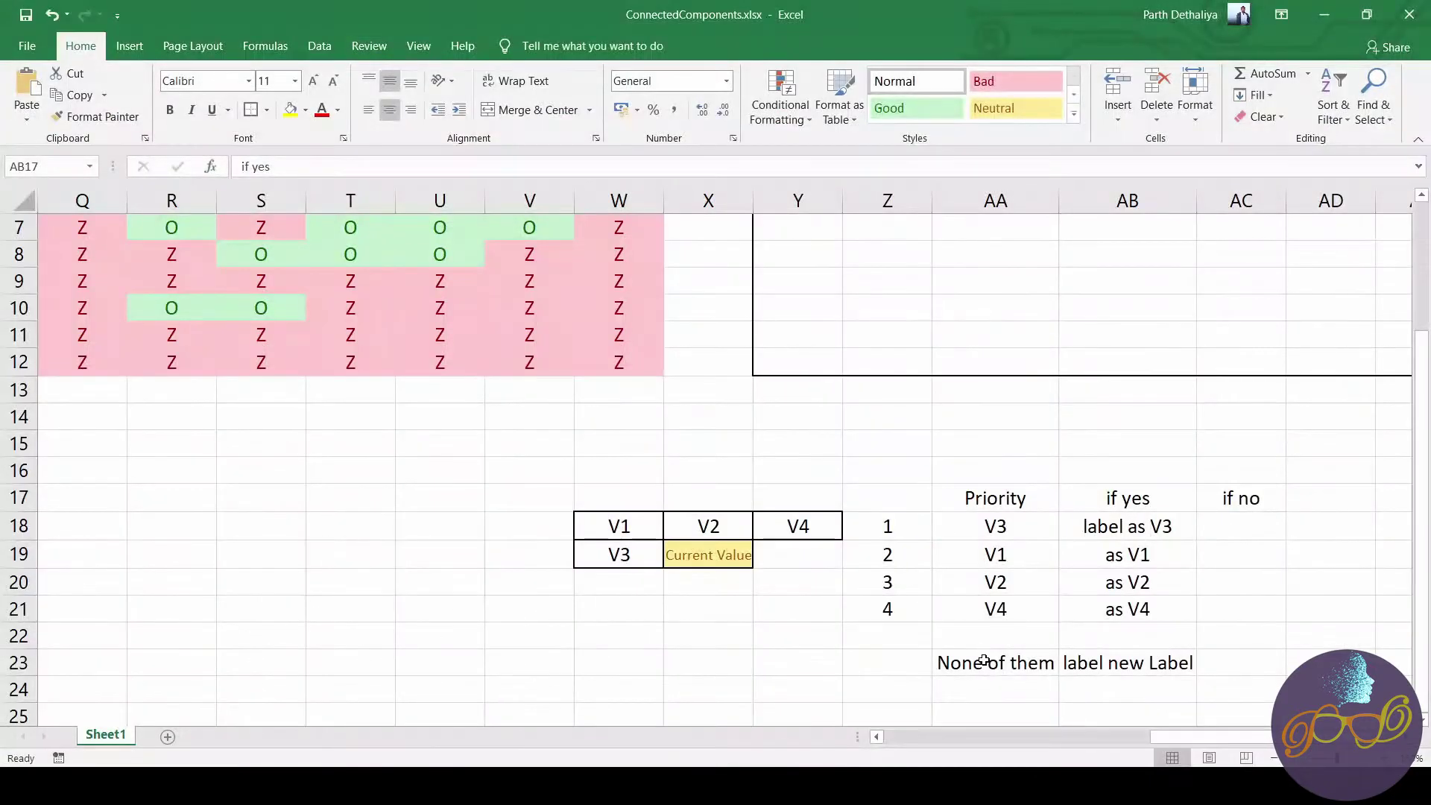
drag(984, 661, 1089, 677)
key(alt+Tab)
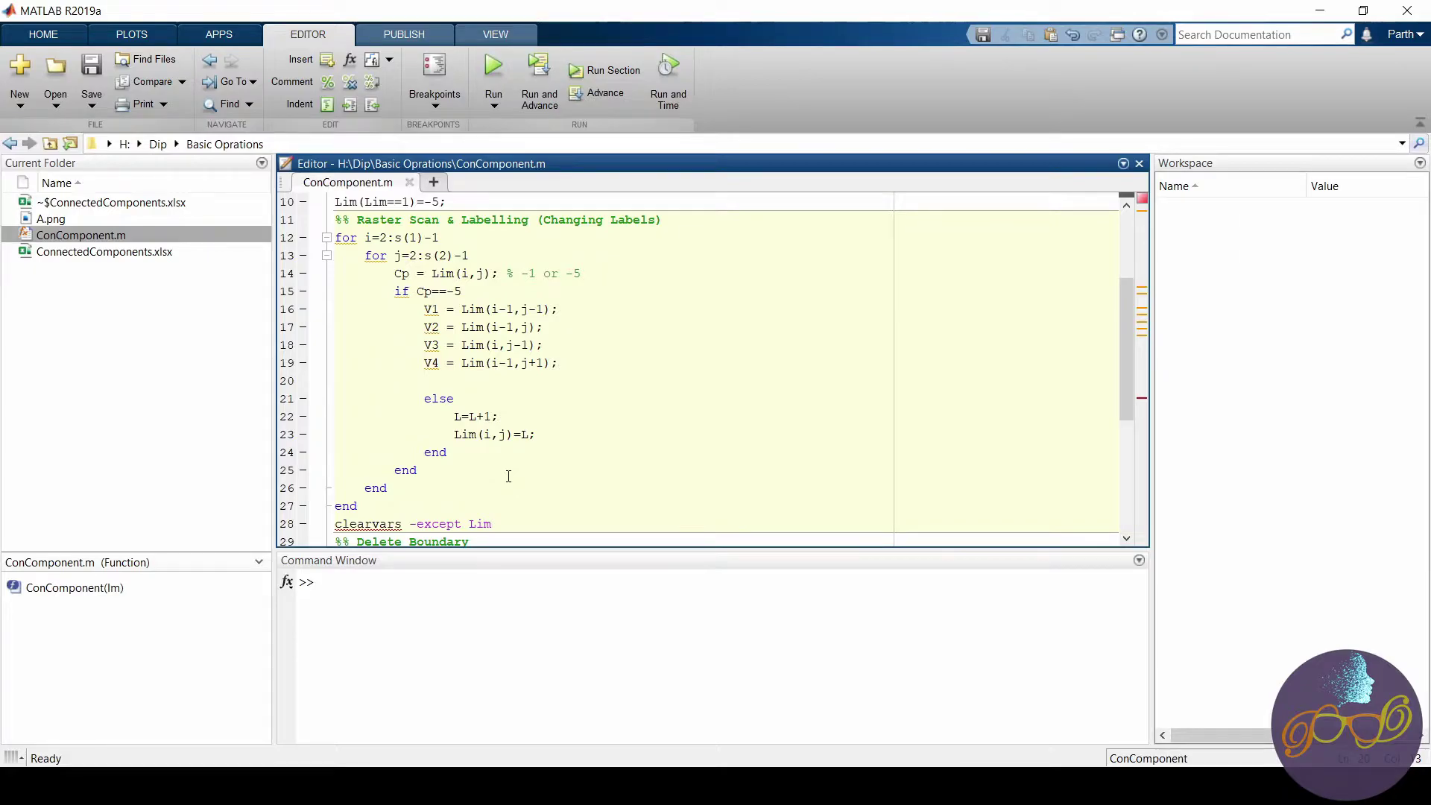
text(if)
text( V3>)
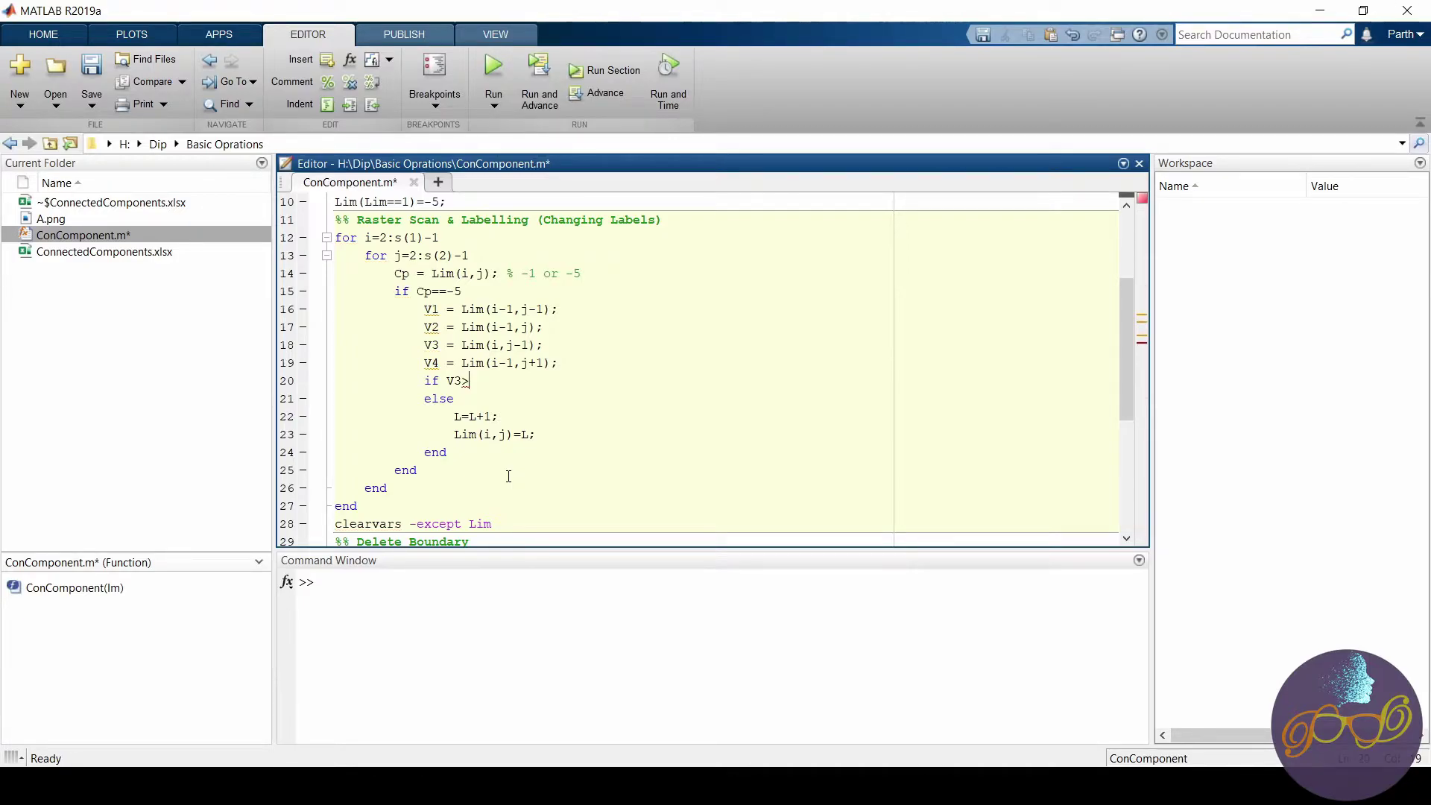
text(0)
Write 'if V3>0' with 'Lim(i,j)=V3;', then begin the 'elseif V1>0' branch.
key(Return)
text(Lim()
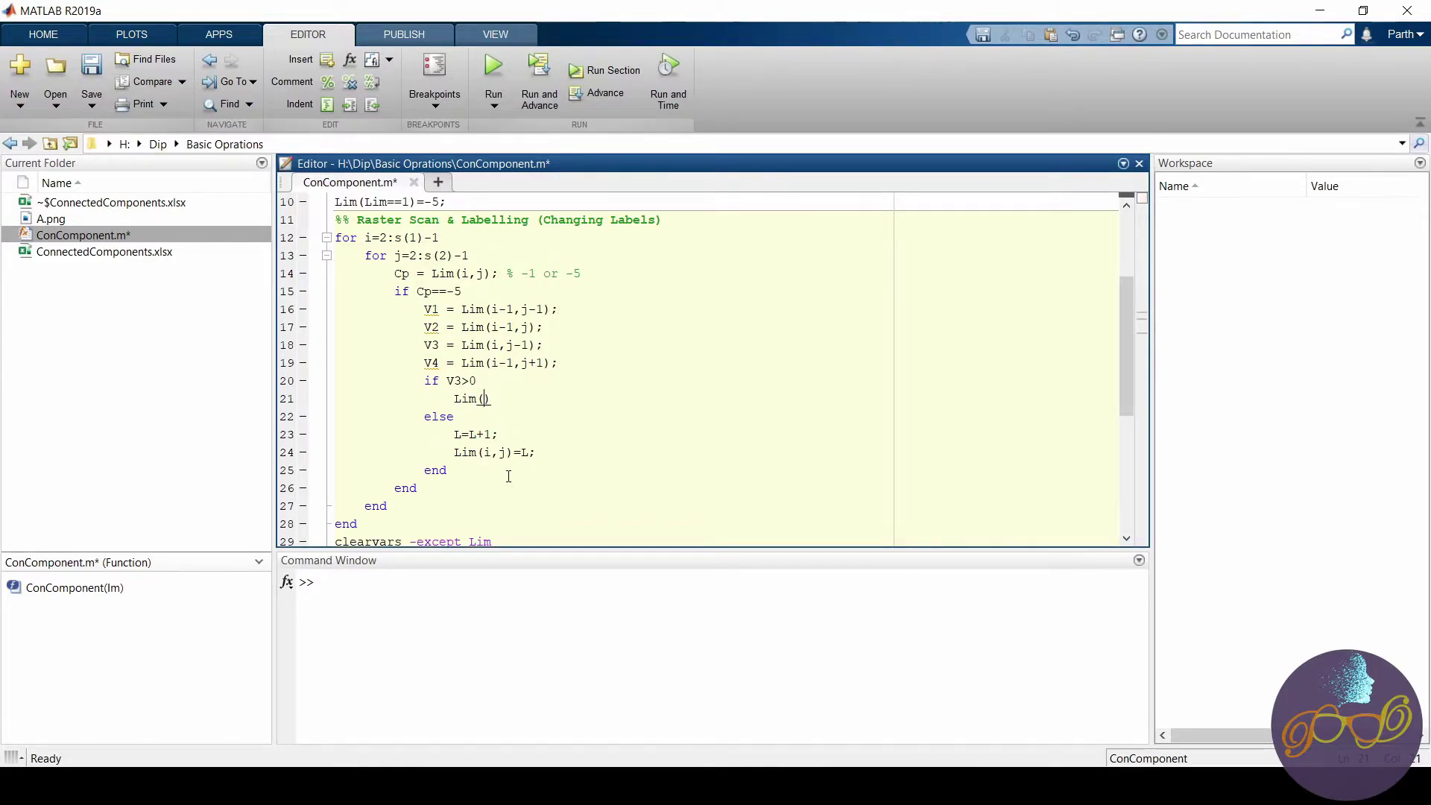
text(i,j)=V3;)
key(Return)
text(else)
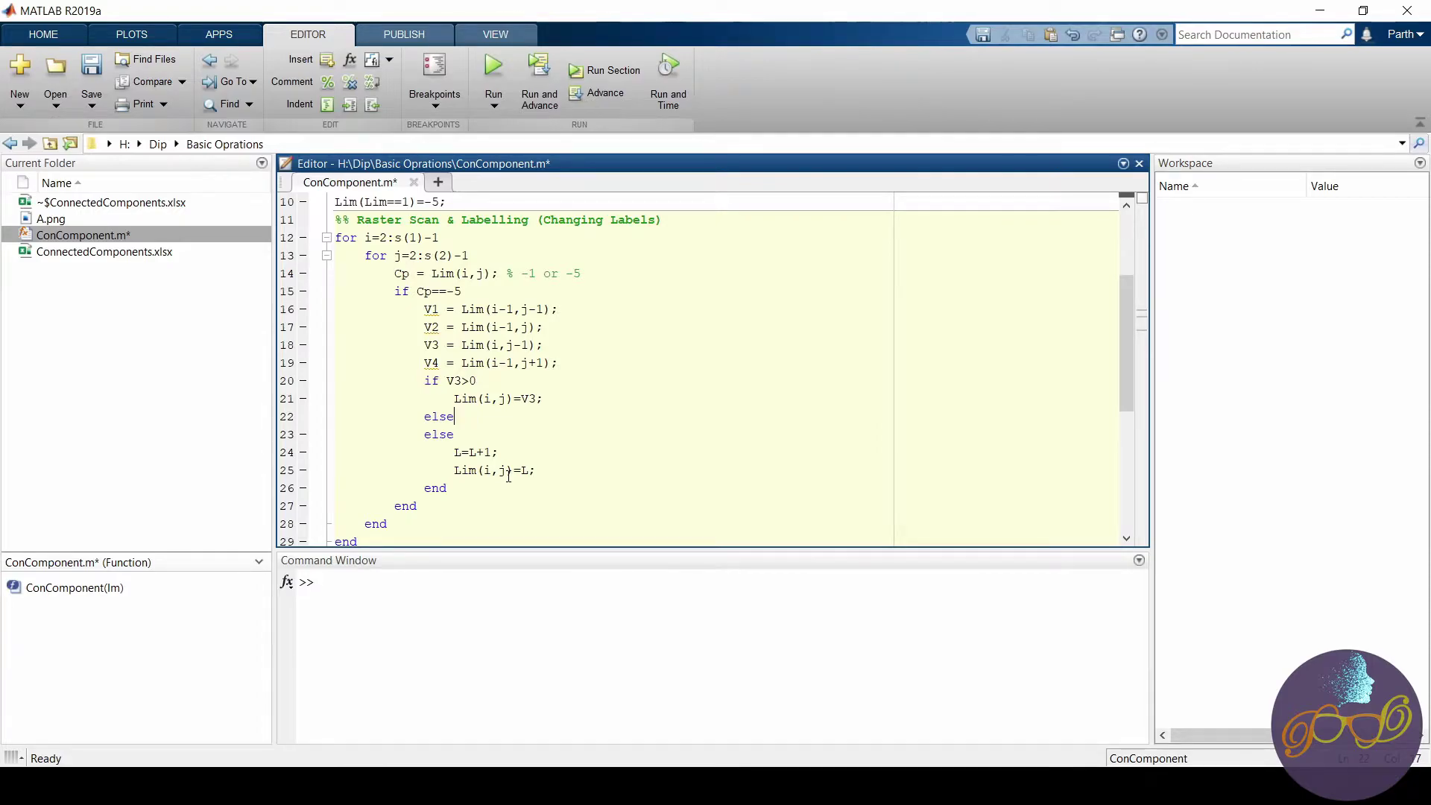
text(if )
text(V1>)
text(0)
key(Return)
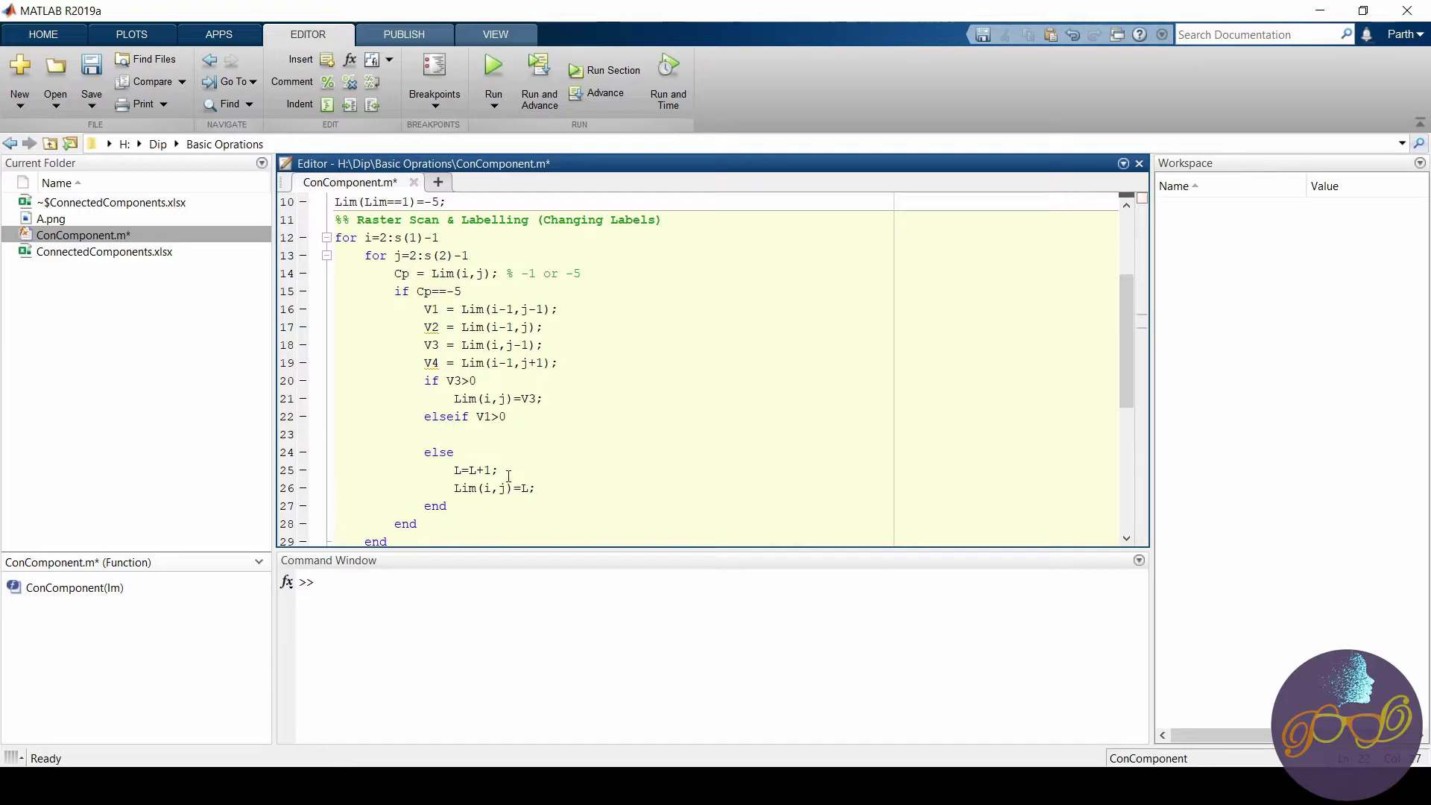
text(Lim)
text((i,j)=V1)
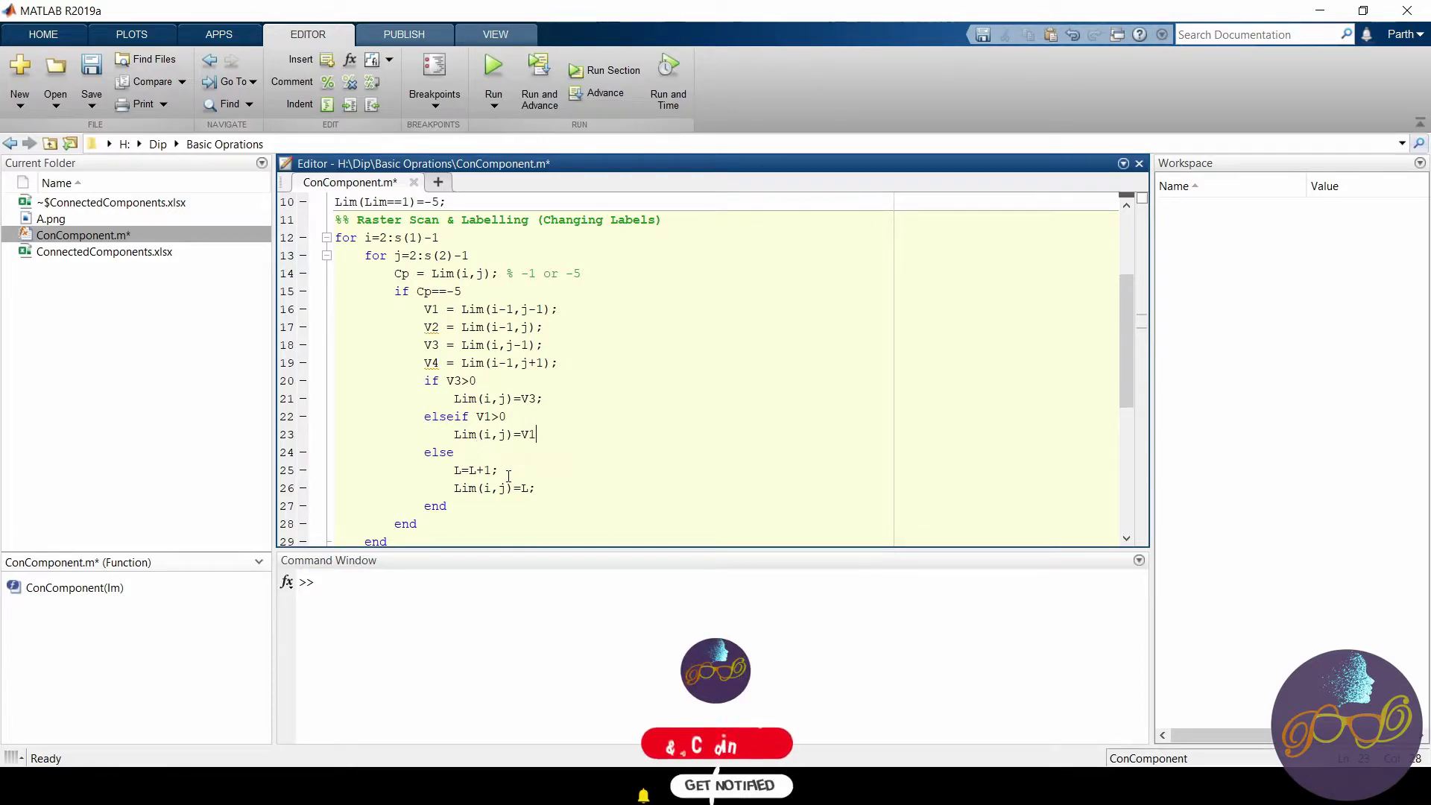
text(;)
Duplicate the elseif V1 block twice below the original.
key(shift+Home)
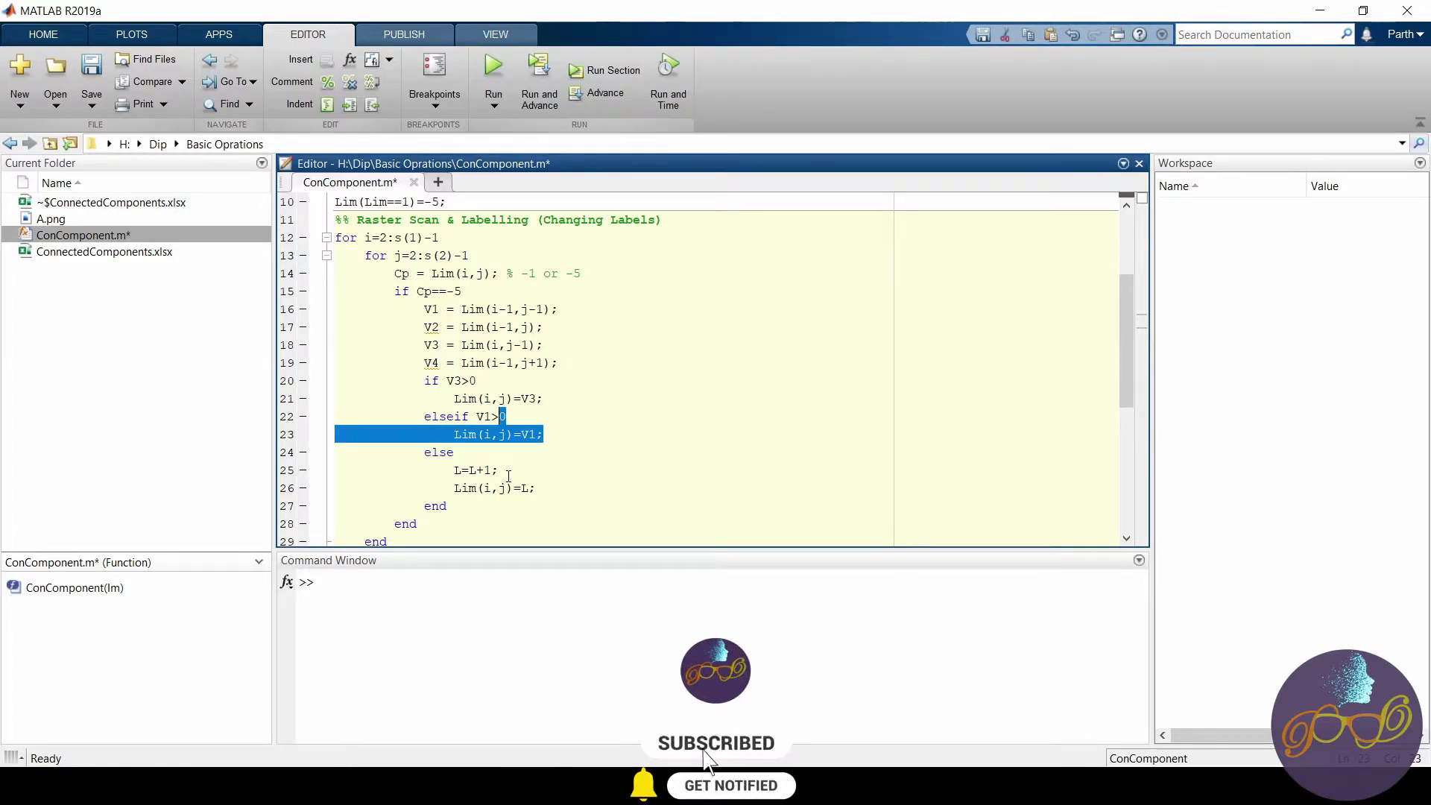
key(shift+Left)
key(shift+Left)
key(shift+Left)
key(shift+Left)
key(shift+Left)
key(shift+Left)
key(ctrl+c)
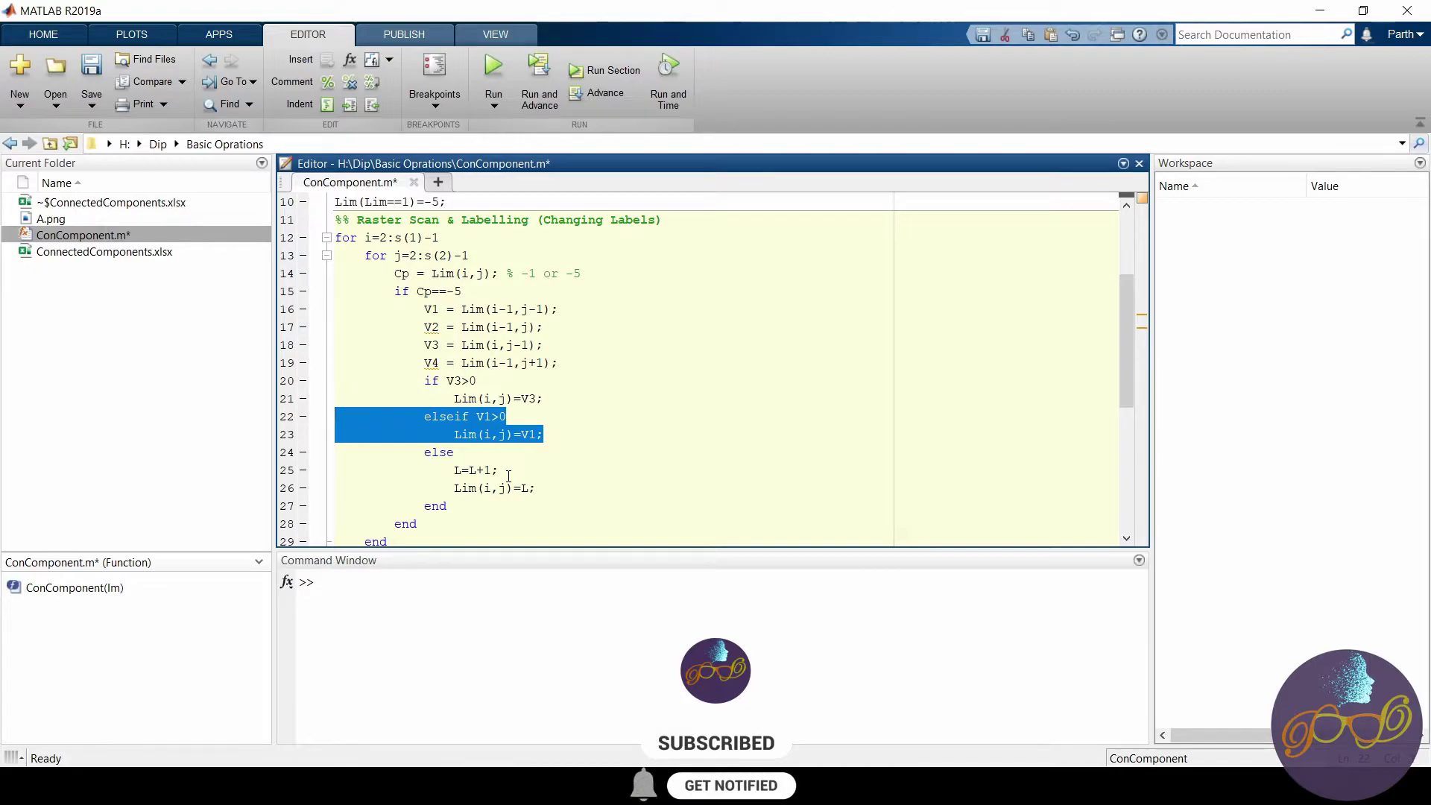
key(Right)
key(Return)
key(BackSpace)
key(BackSpace)
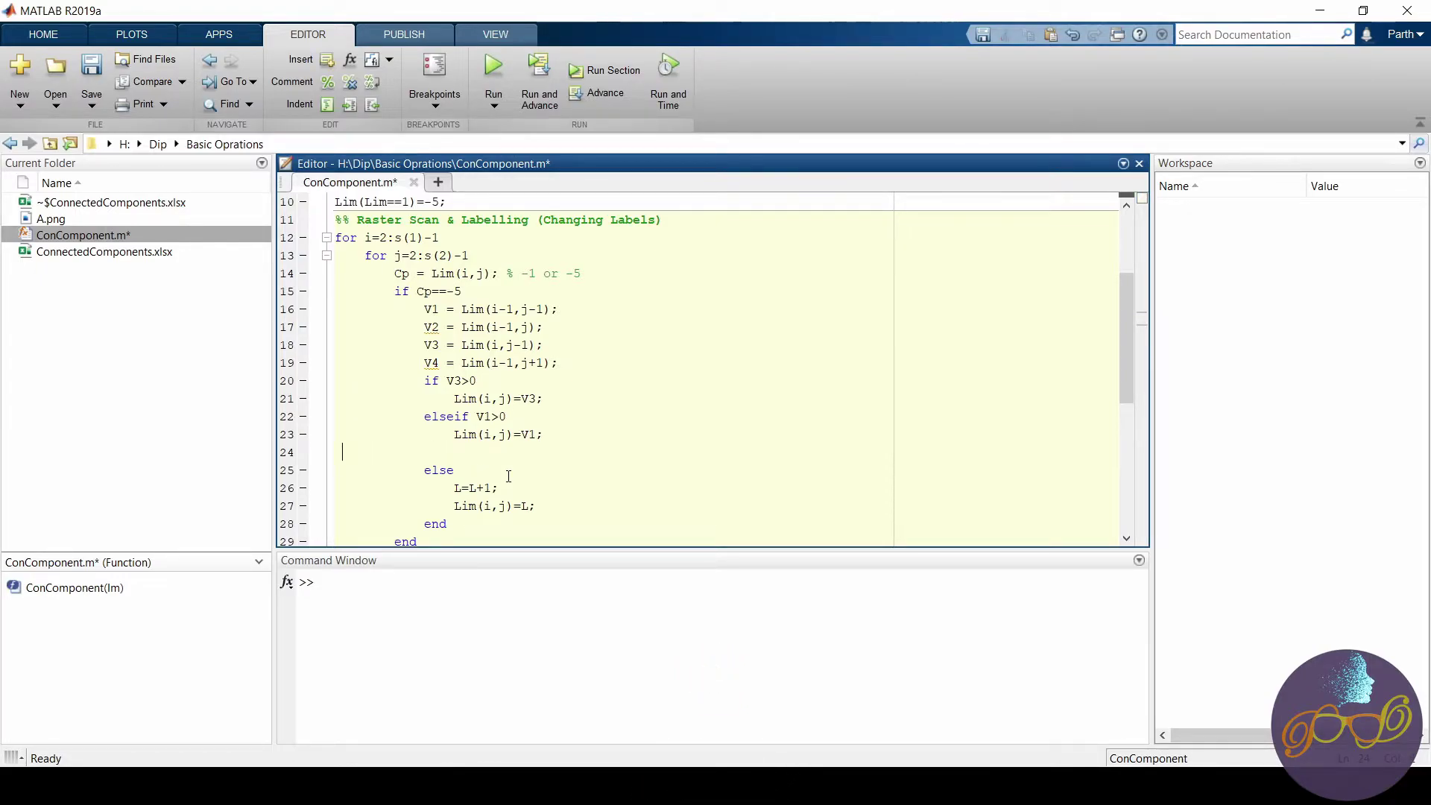
key(ctrl+v)
key(Return)
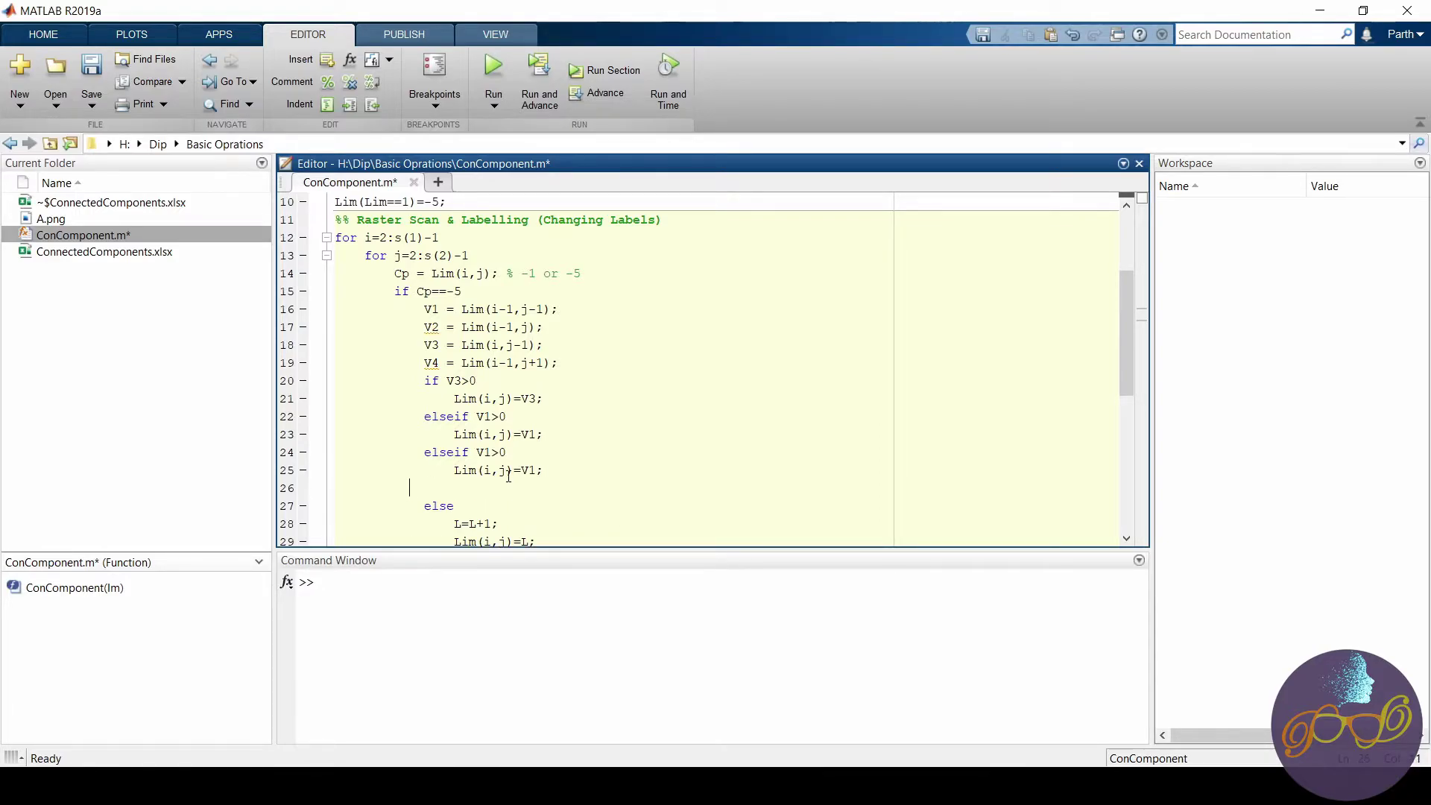
key(BackSpace)
key(ctrl+v)
key(Return)
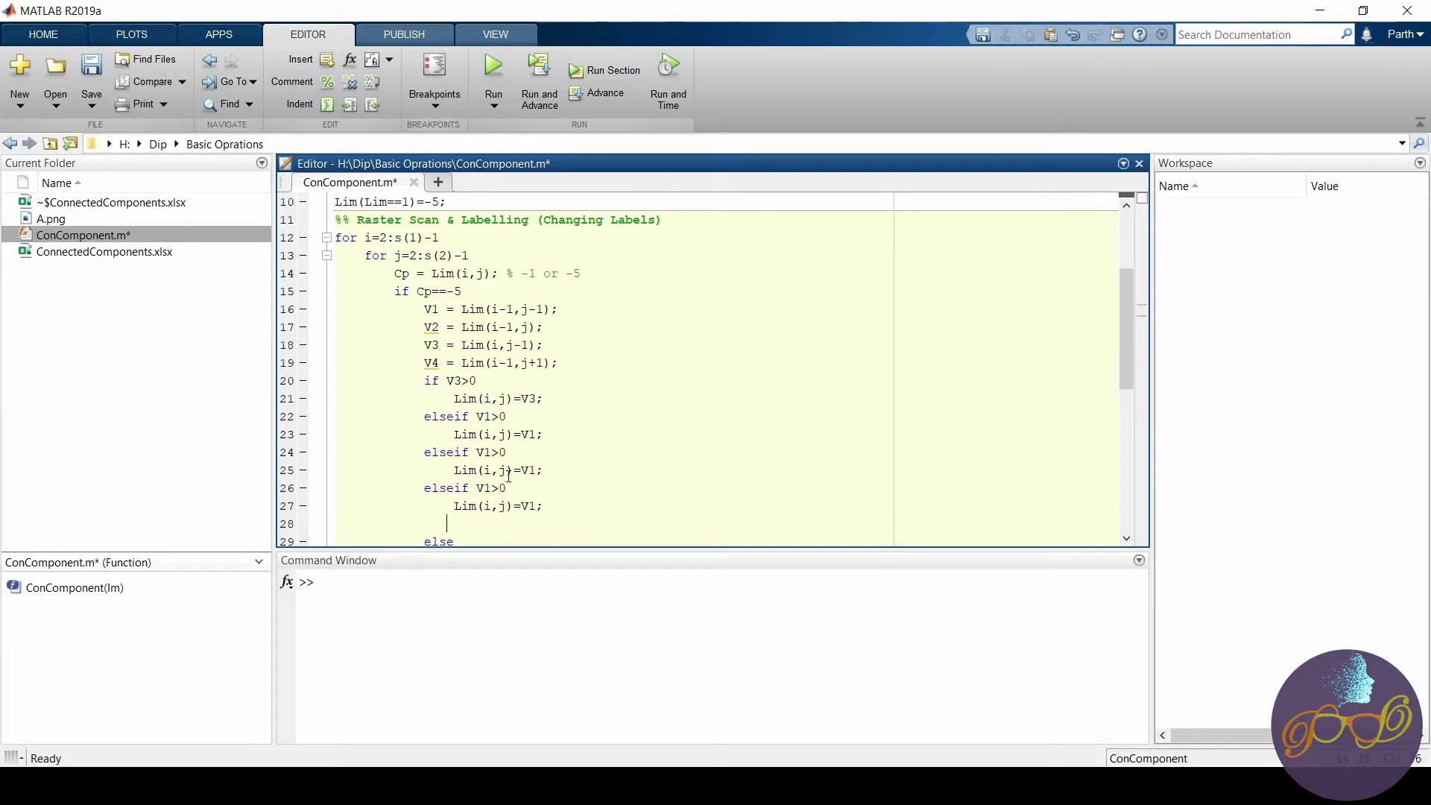
key(BackSpace)
key(BackSpace)
key(BackSpace)
Change the two copies to V2 and V4, and add a blank line after the V3 assignment.
key(Up)
key(Left)
key(Left)
key(shift+Right)
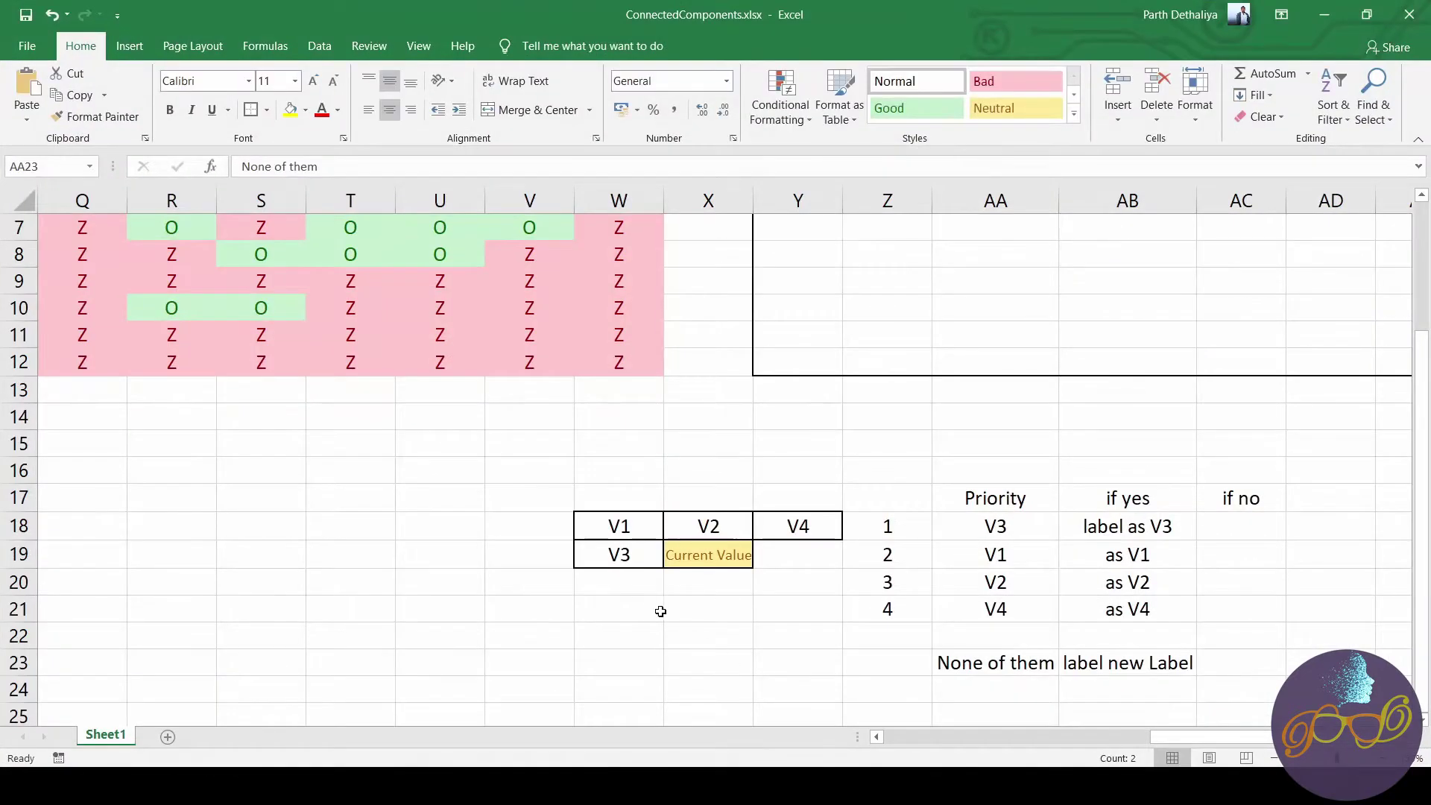
click(627, 555)
click(628, 527)
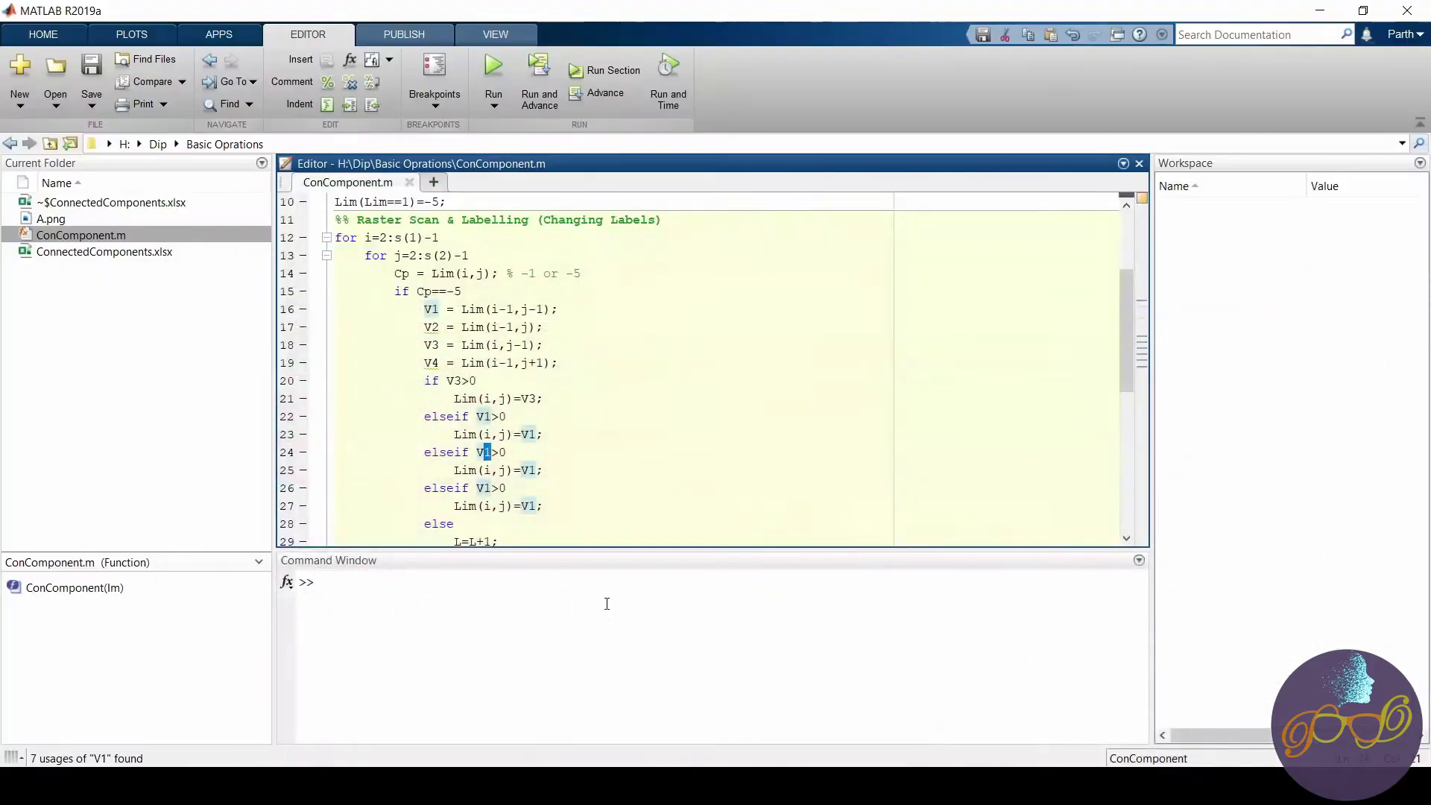
text(2)
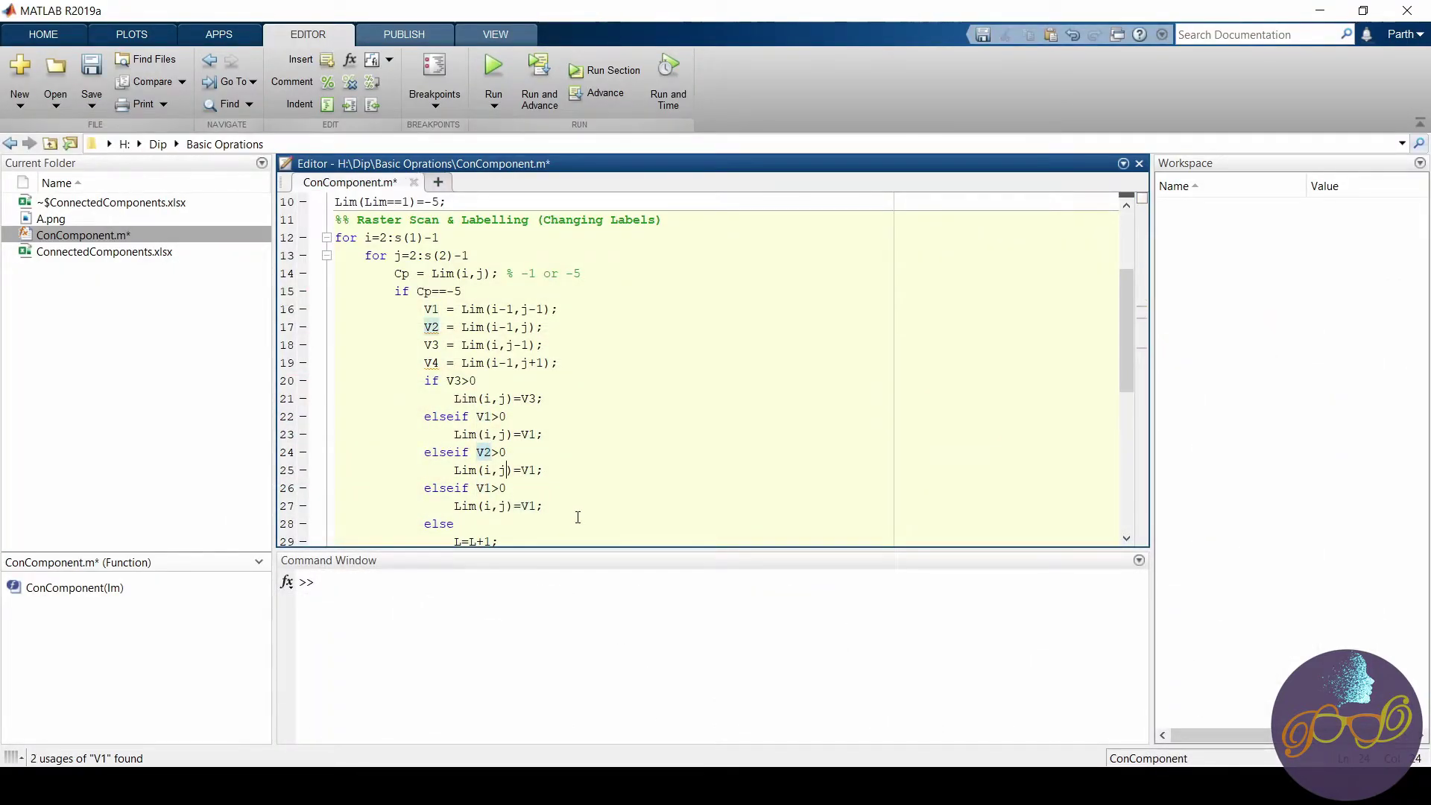
key(Down)
key(End)
key(Left)
key(shift+Left)
text(2)
key(shift+Left)
text(4)
key(Down)
key(Right)
key(Right)
key(shift+Right)
text(4)
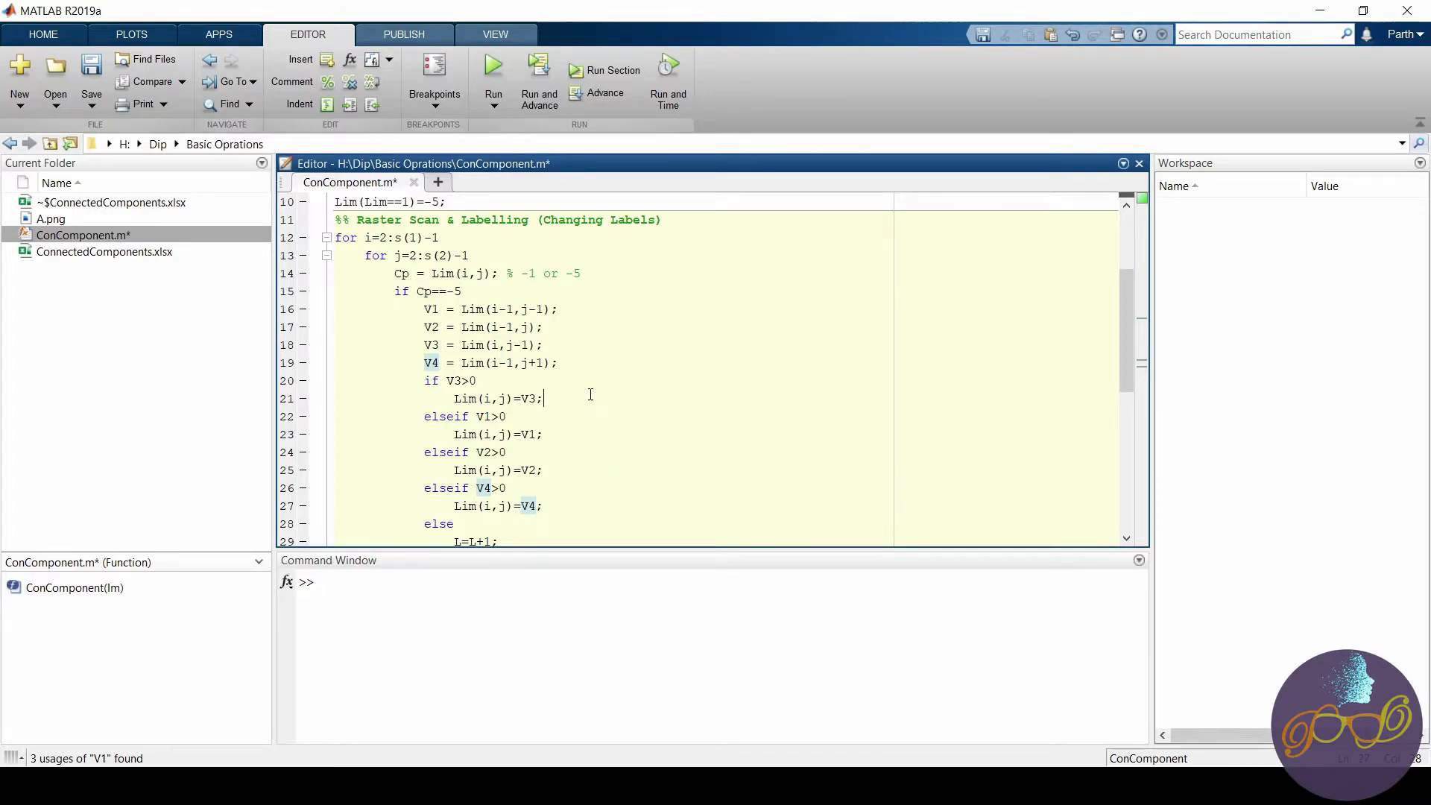
key(Return)
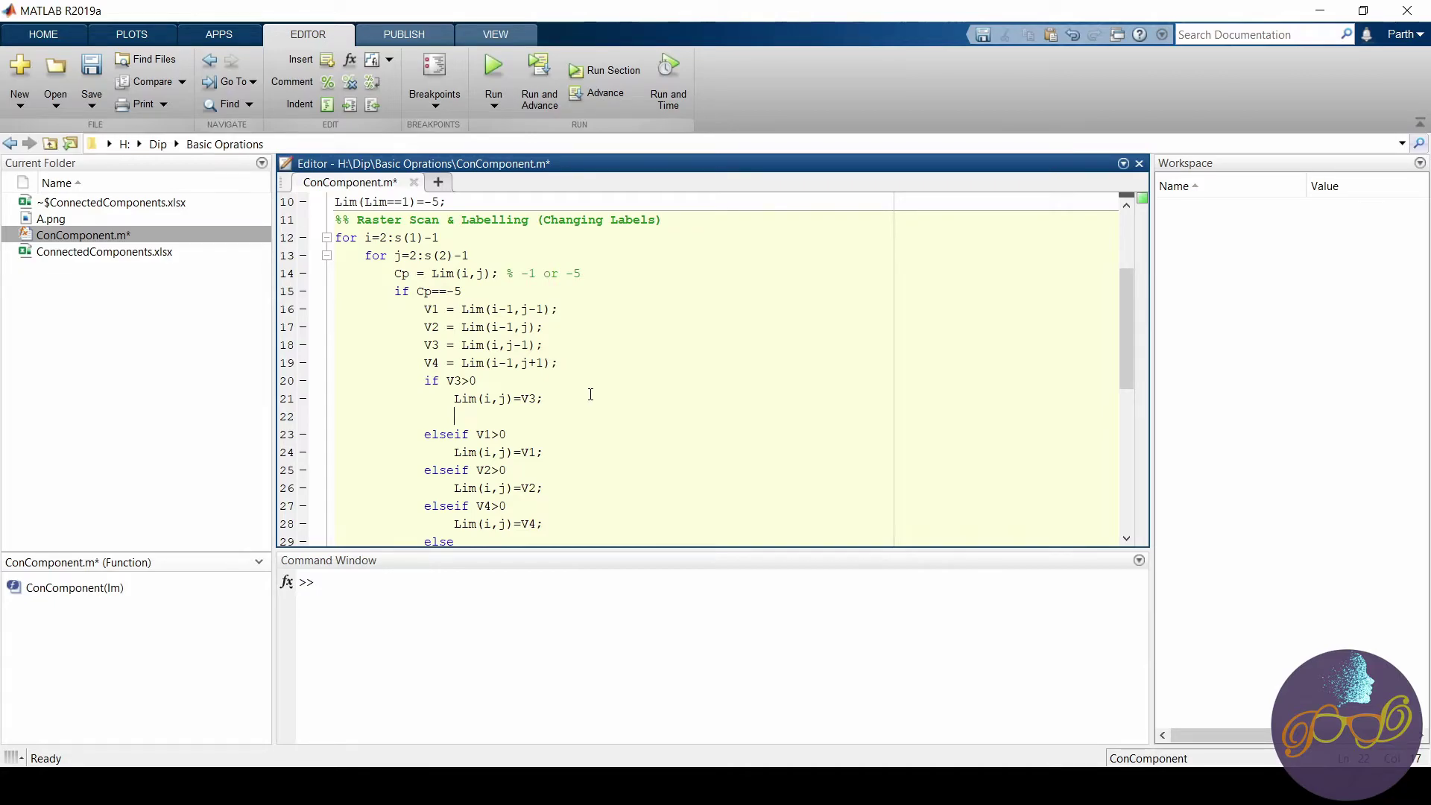
Copy the V1–V4 neighbour grid from W18 to cell U22.
click(692, 753)
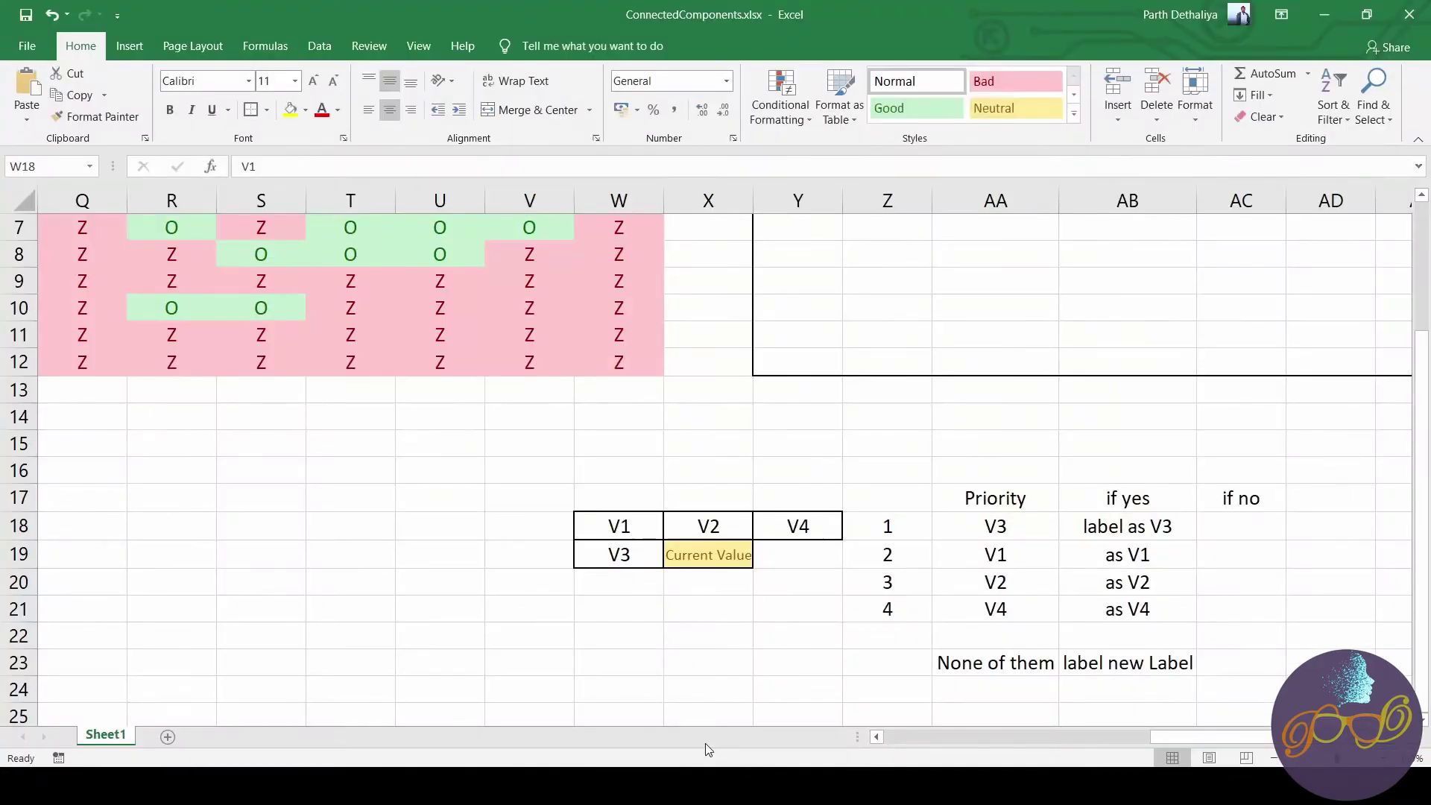
click(653, 530)
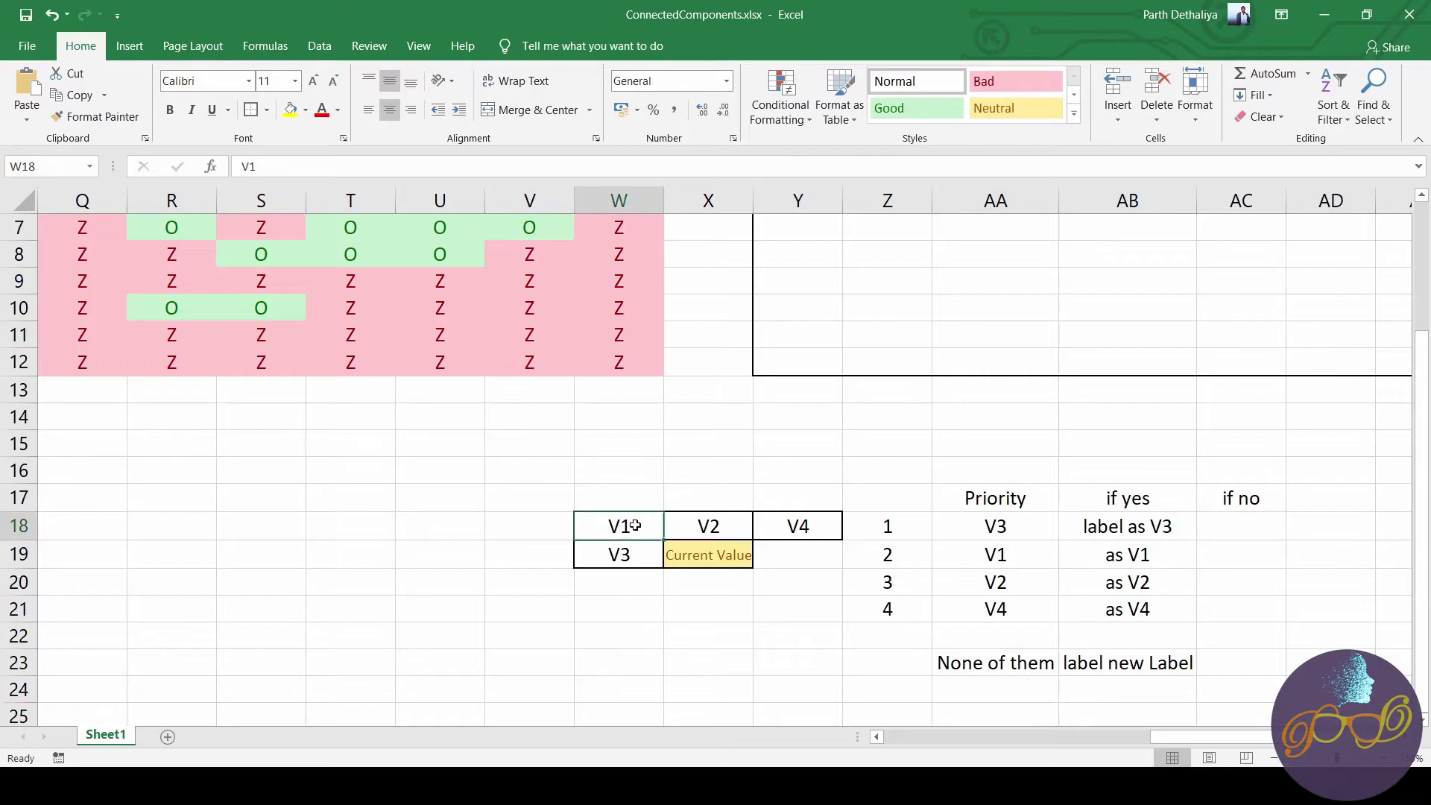
drag(652, 530, 767, 559)
key(ctrl+c)
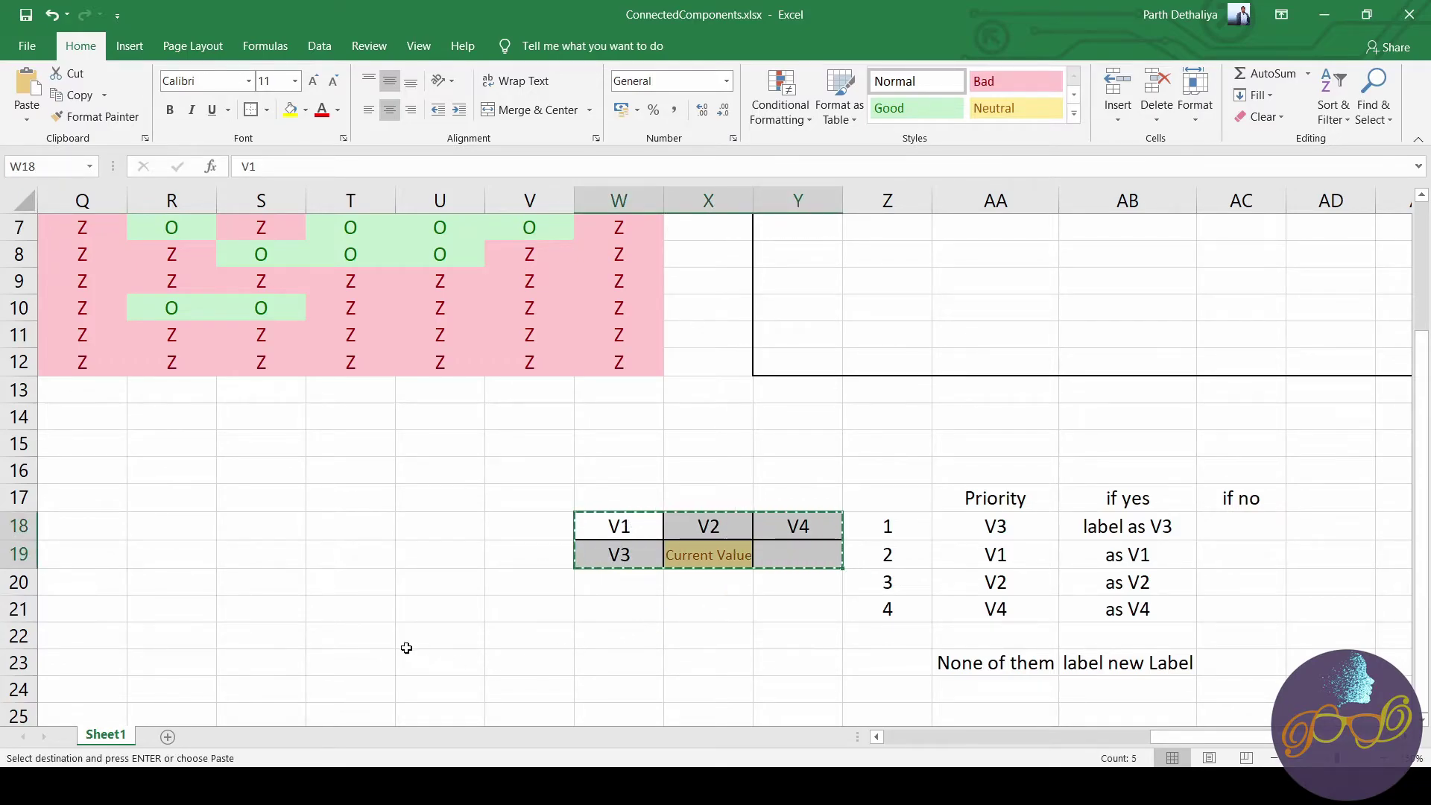
click(405, 647)
key(ctrl+v)
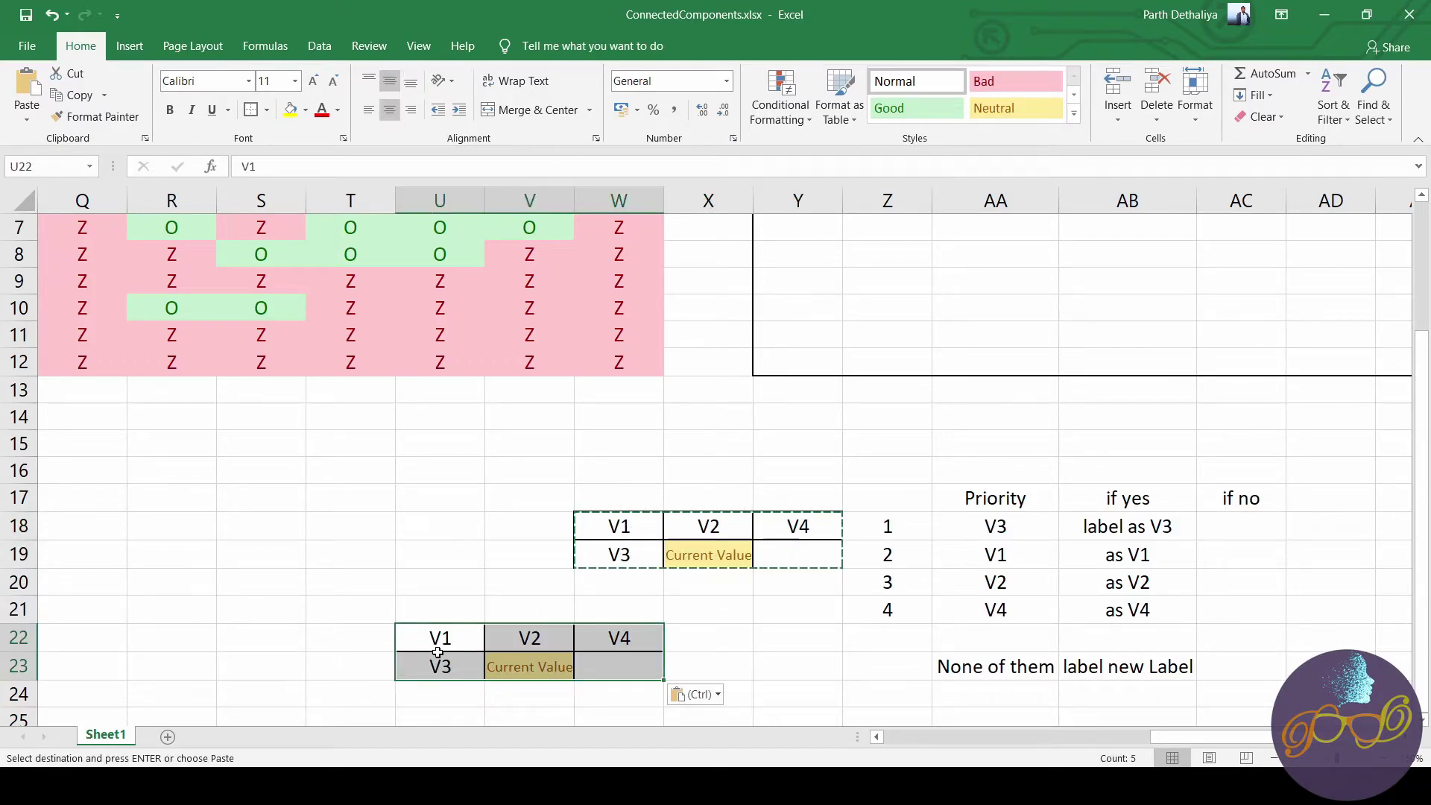
Fill in sample labels: V3 as 5, V1, V2 and V4 as 4, current value 5.
click(447, 667)
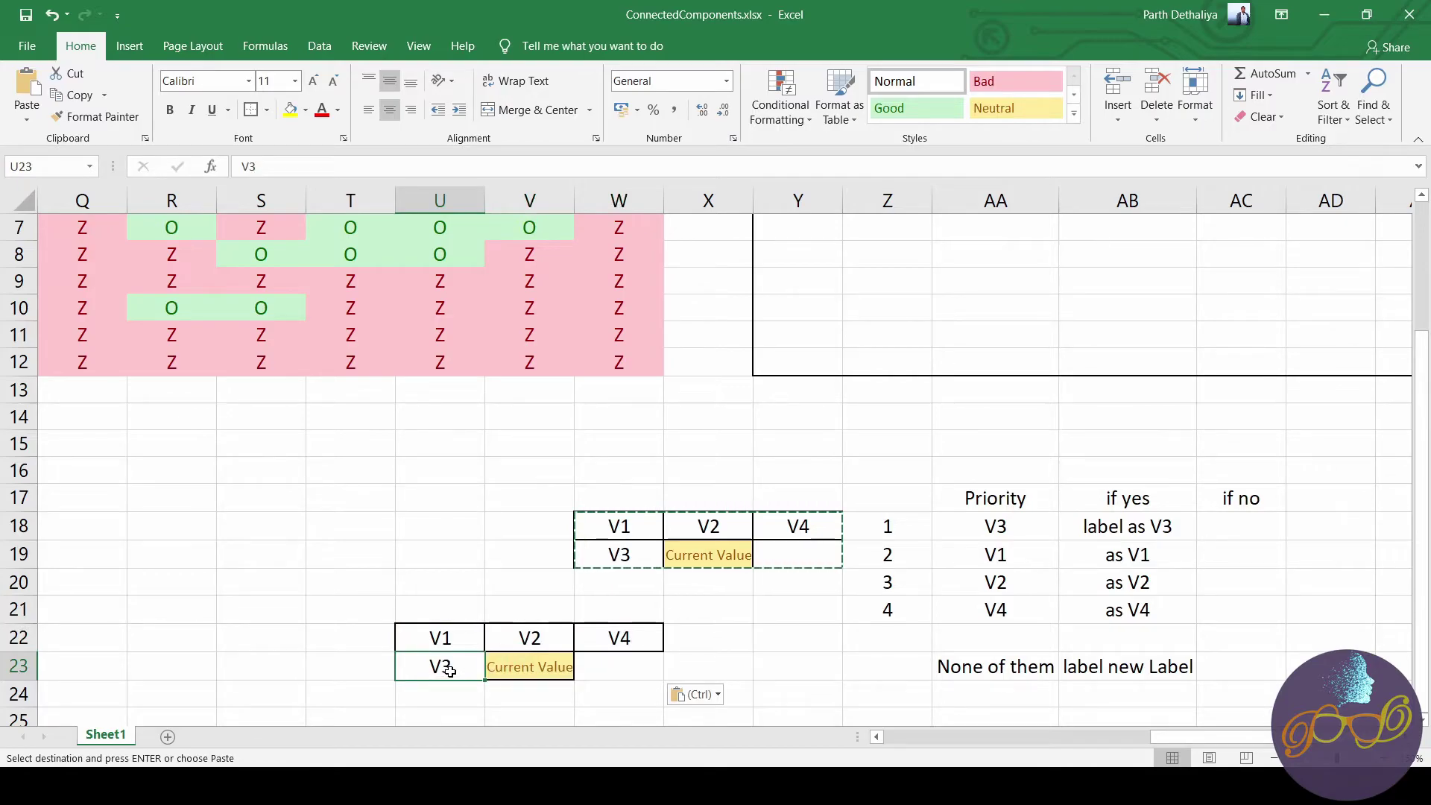
text(5)
key(Up)
text(4)
key(Tab)
text(4)
key(Tab)
text(4)
key(Left)
key(Left)
key(Up)
key(Up)
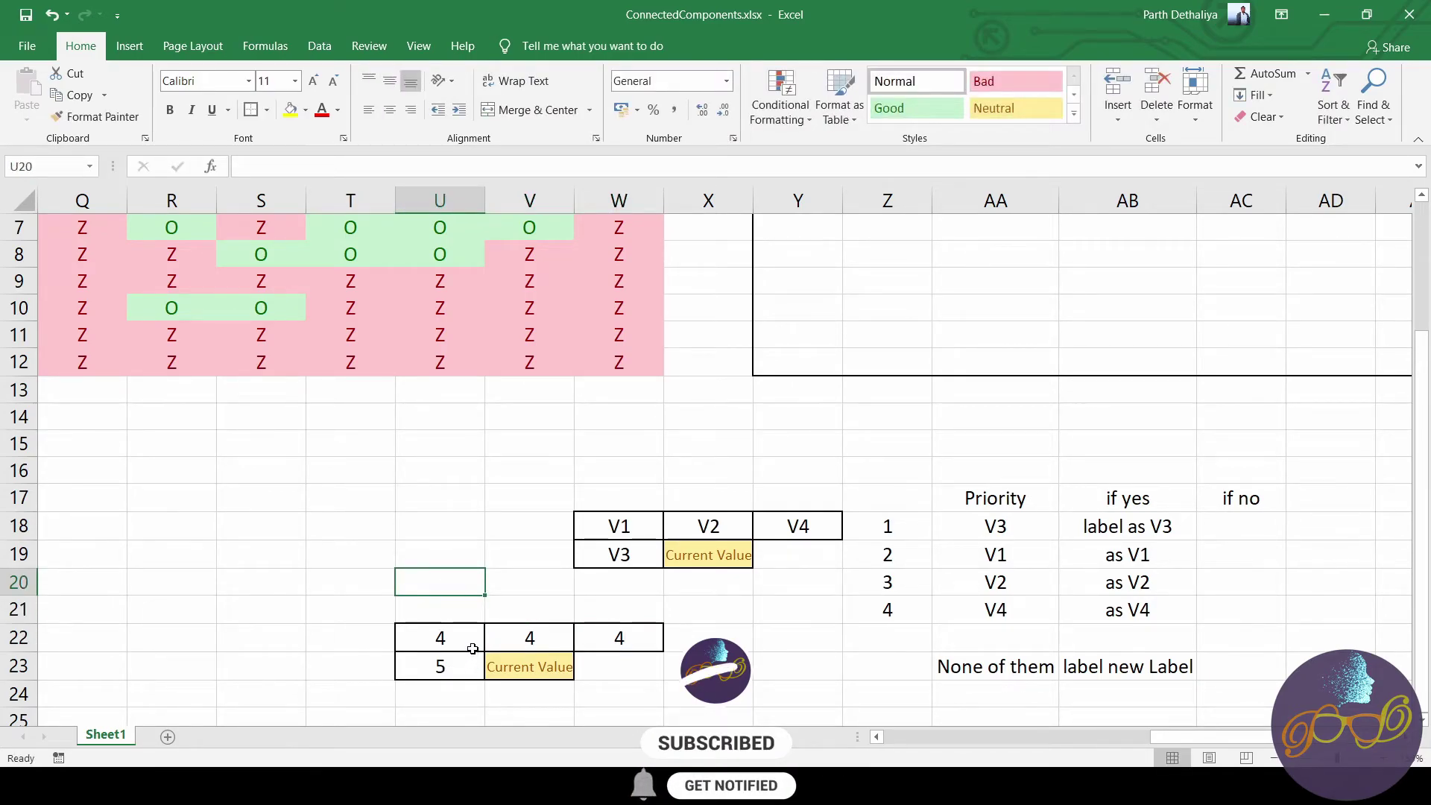
click(464, 665)
click(510, 667)
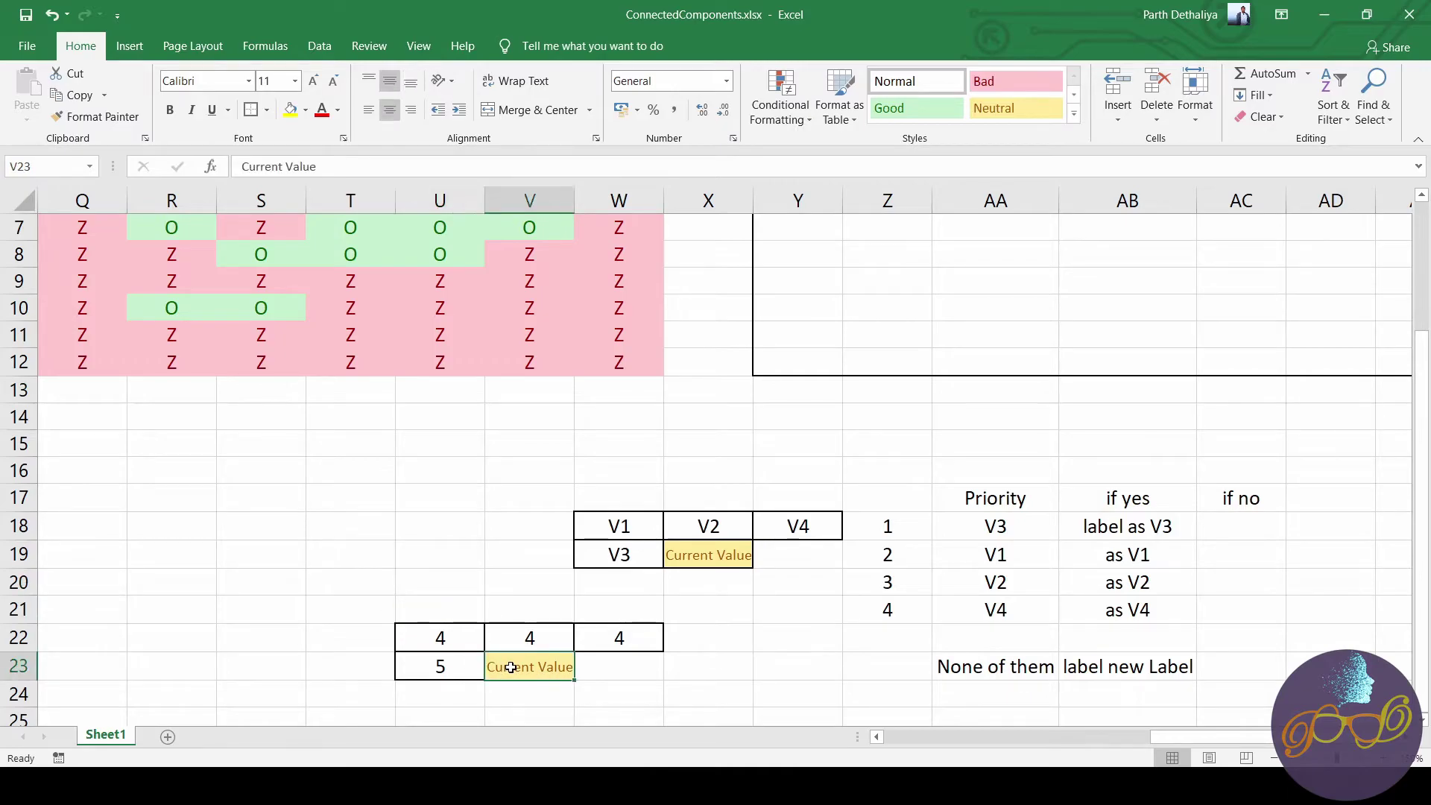
text(5)
click(648, 688)
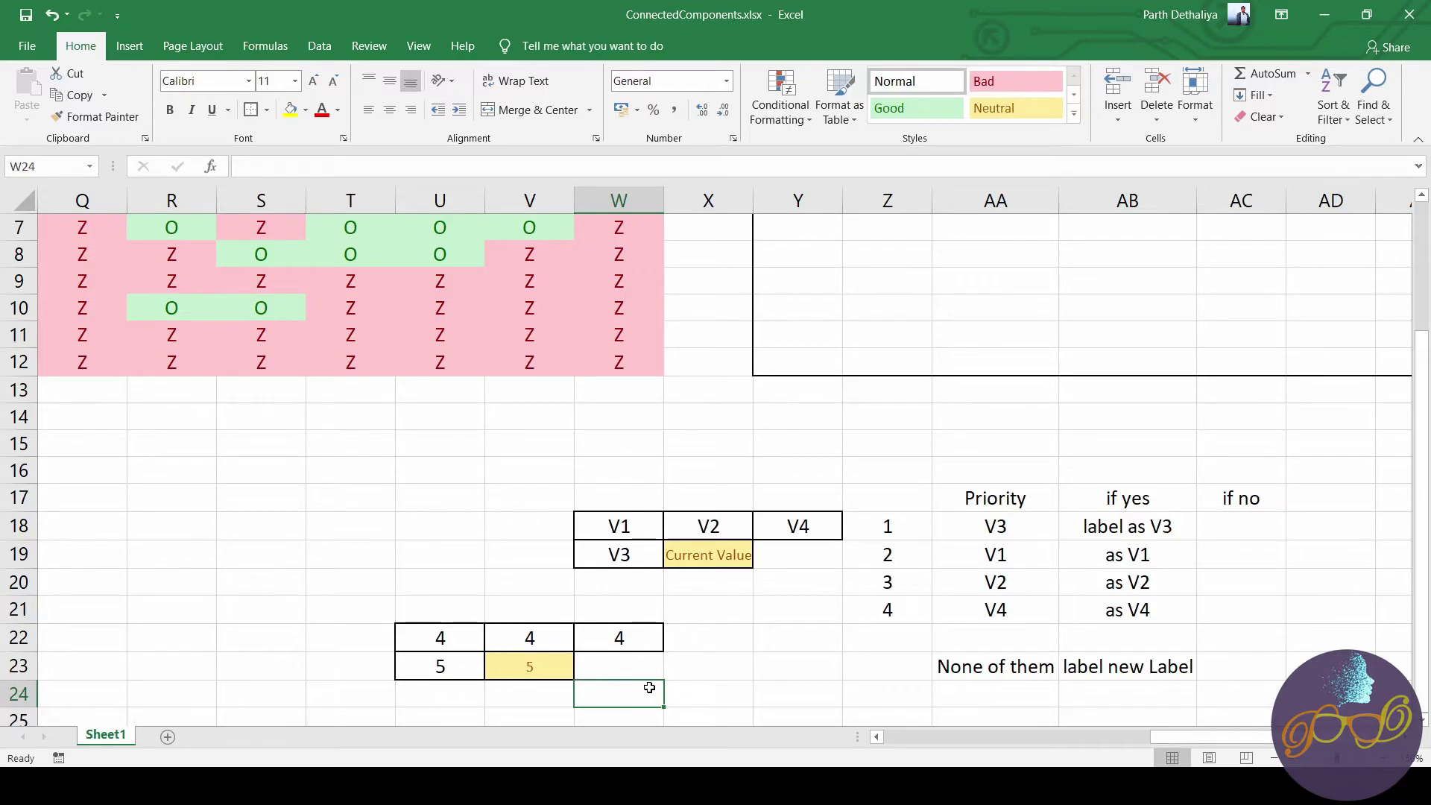
click(465, 638)
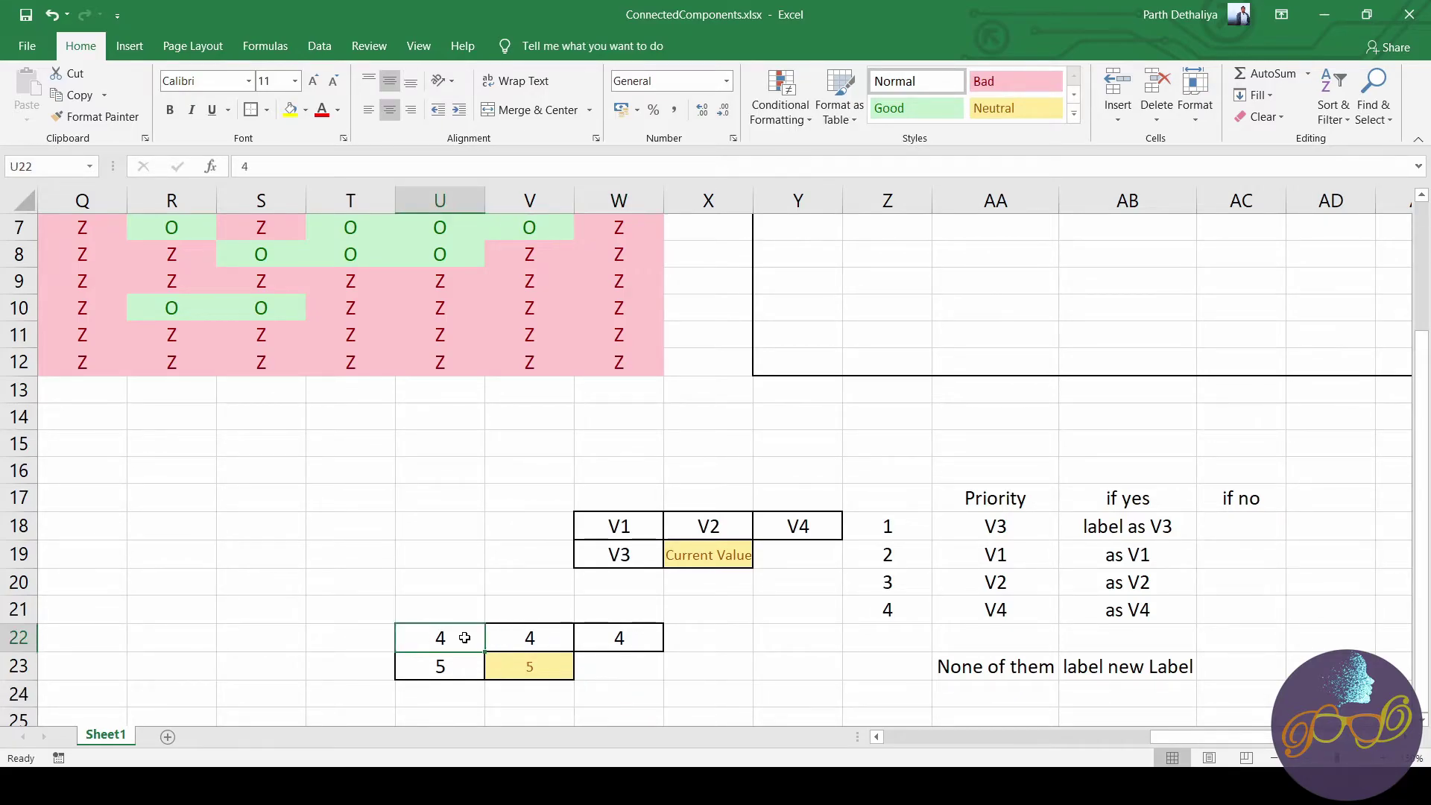
click(508, 636)
click(589, 633)
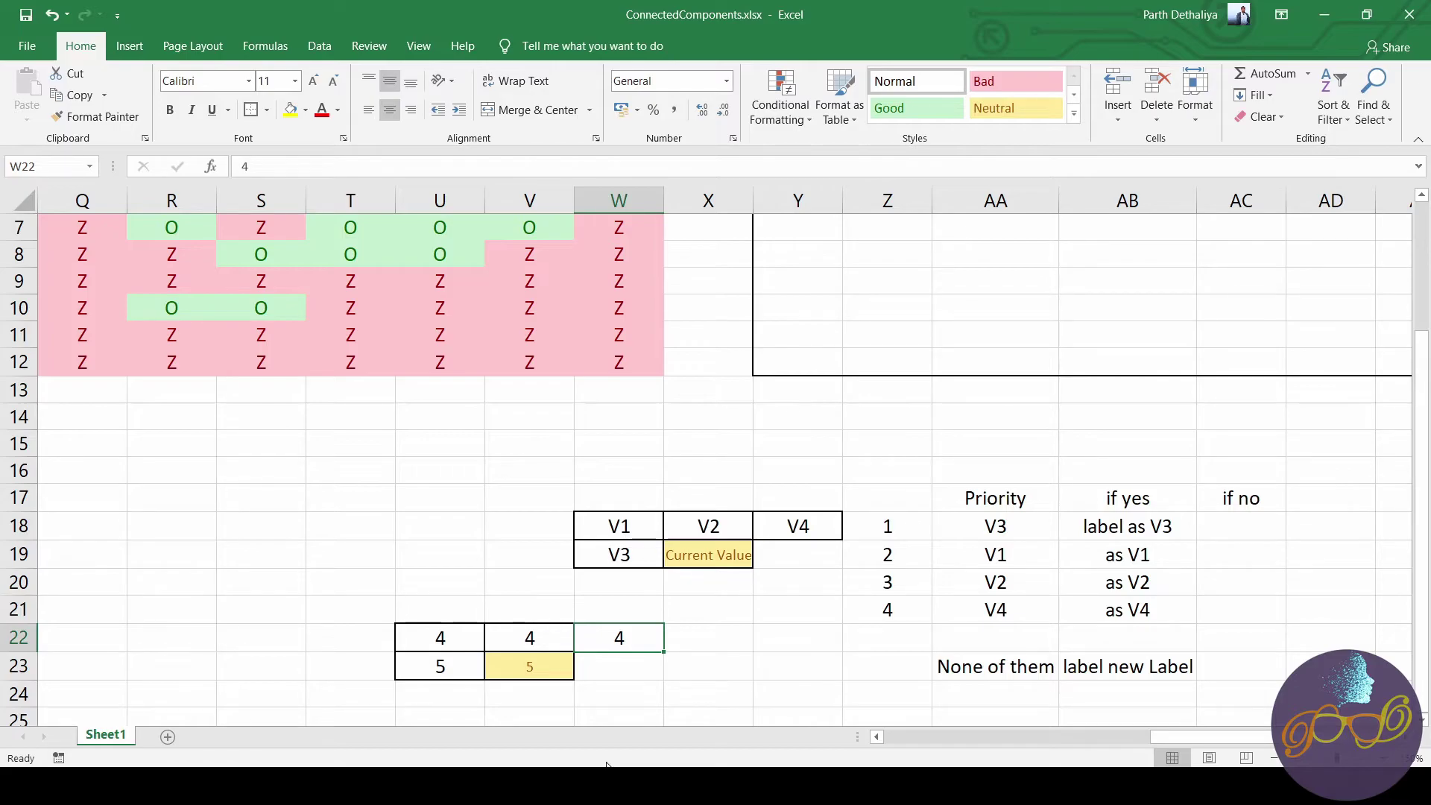
On line 22, add 'if ~(V1==V3) && V1>0' followed by 'Lim(Lim==V3)=V1;'.
click(589, 714)
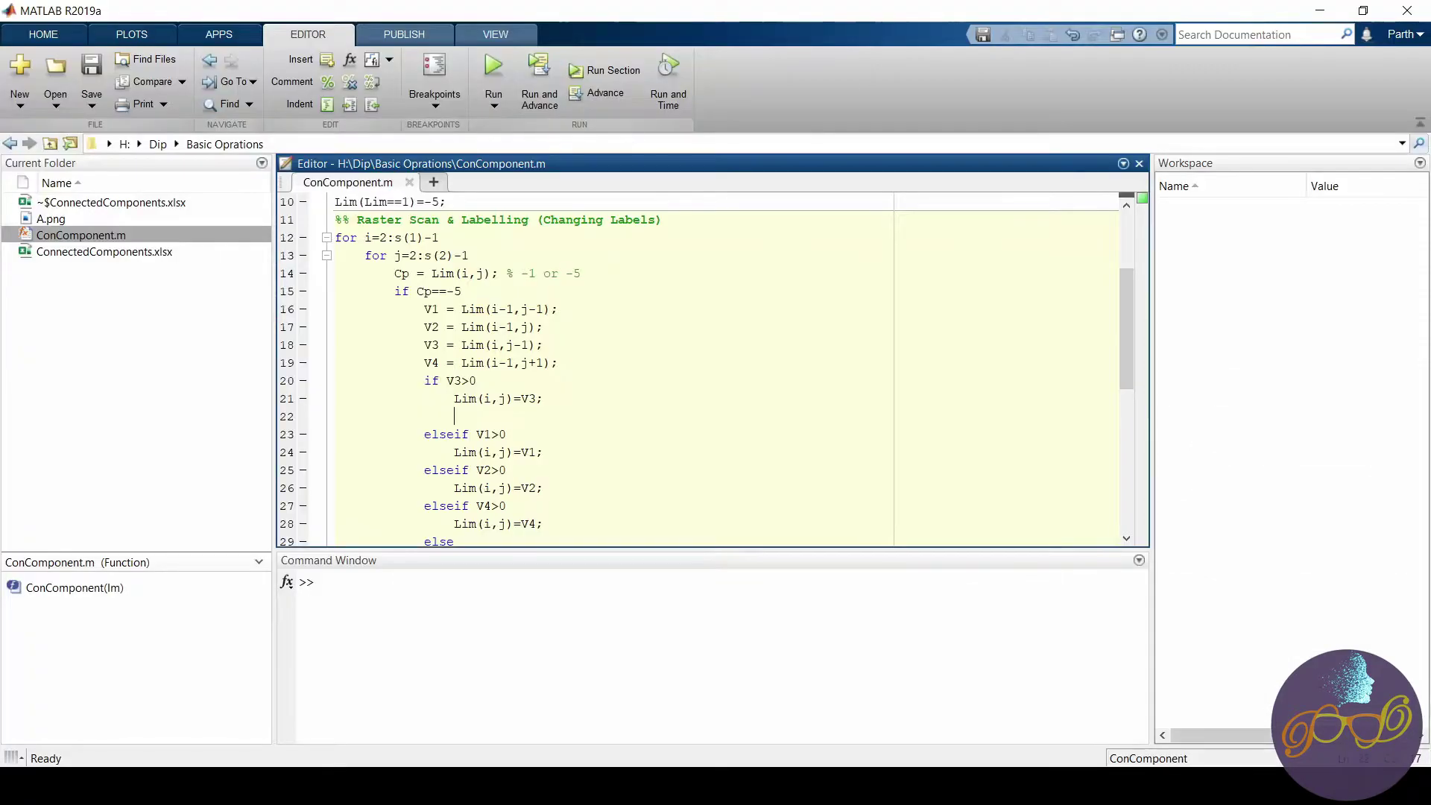
click(461, 419)
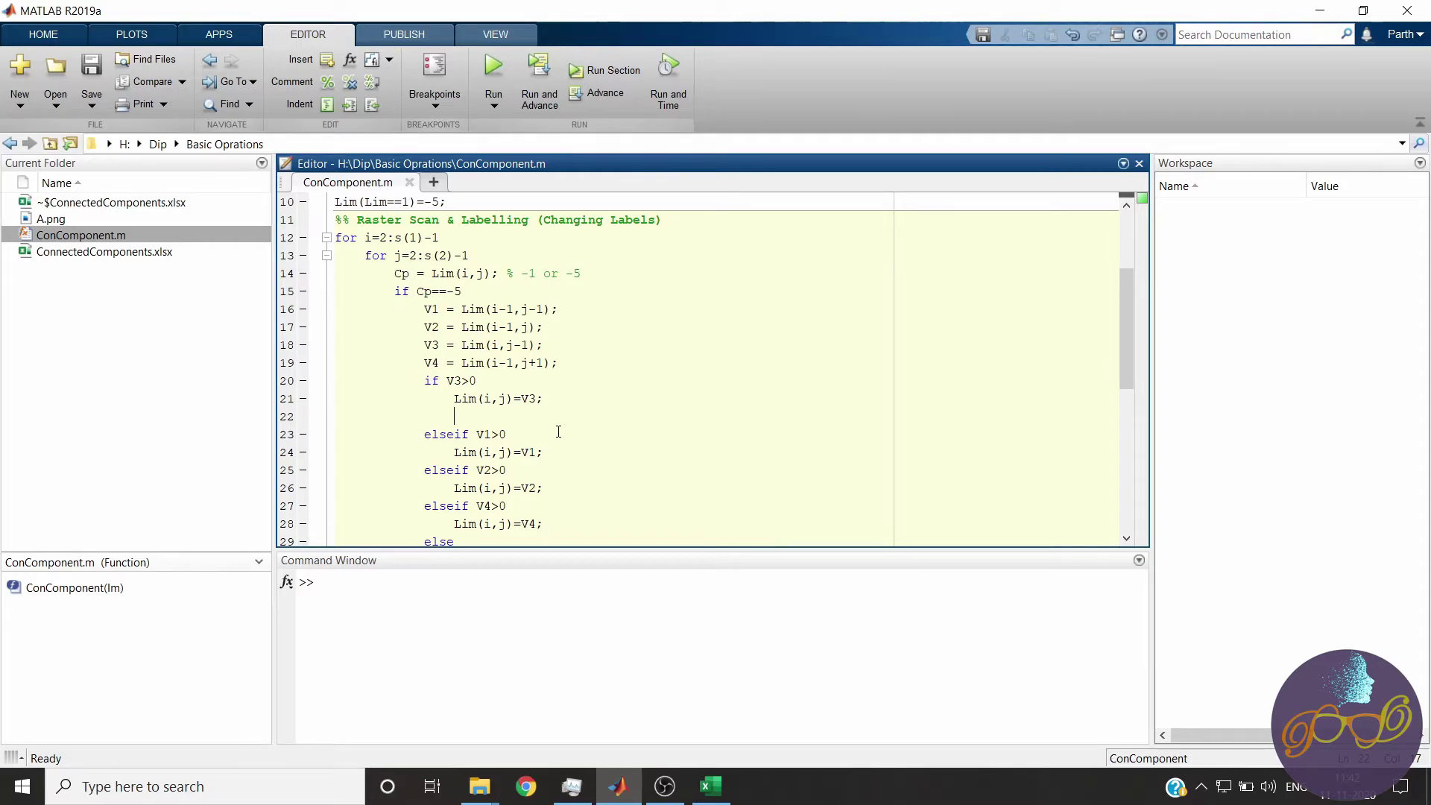
text(if )
text(~)
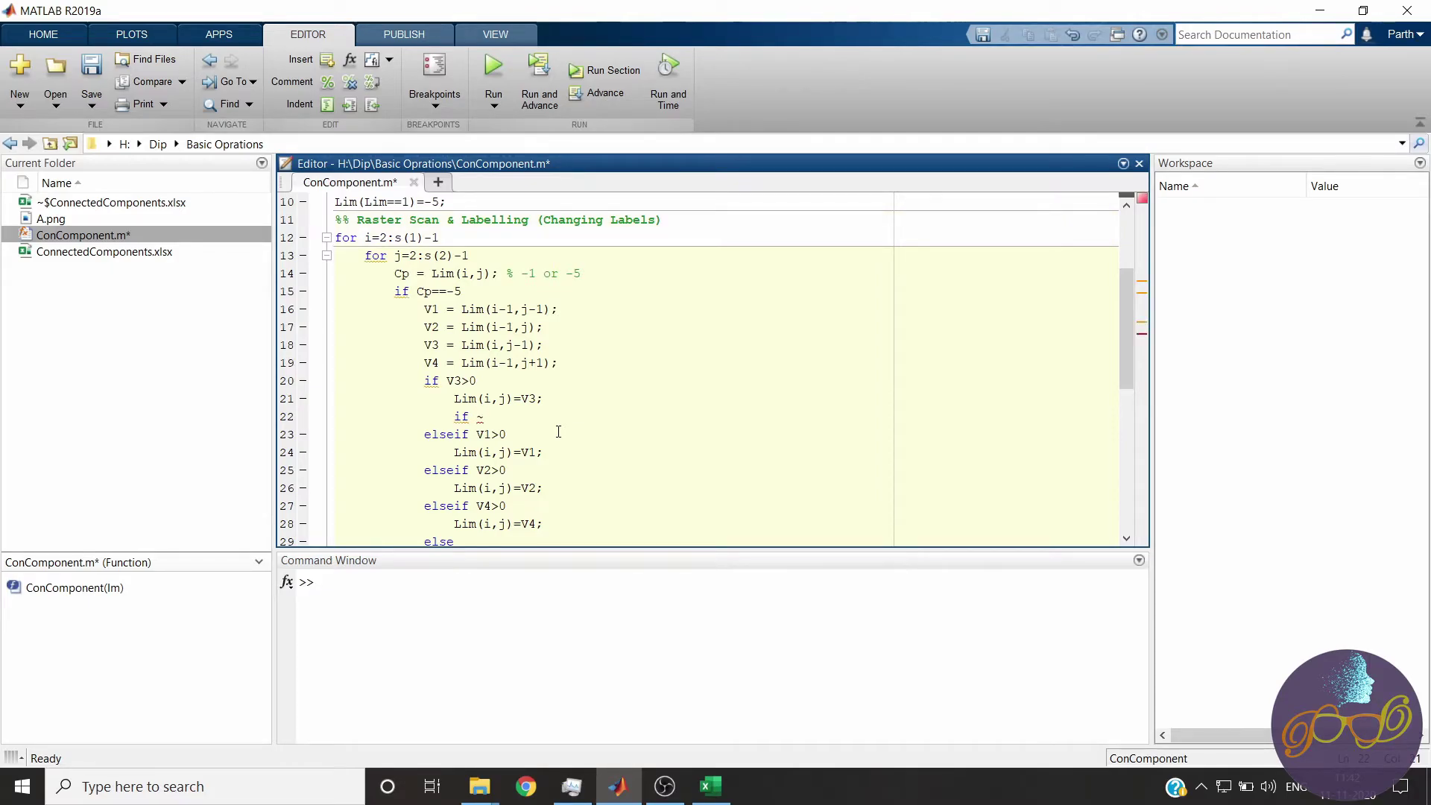
text(()
text(V1==V3) && V)
text(1>0)
key(Return)
text(Lim(Lim)==V3)
text(=V1;)
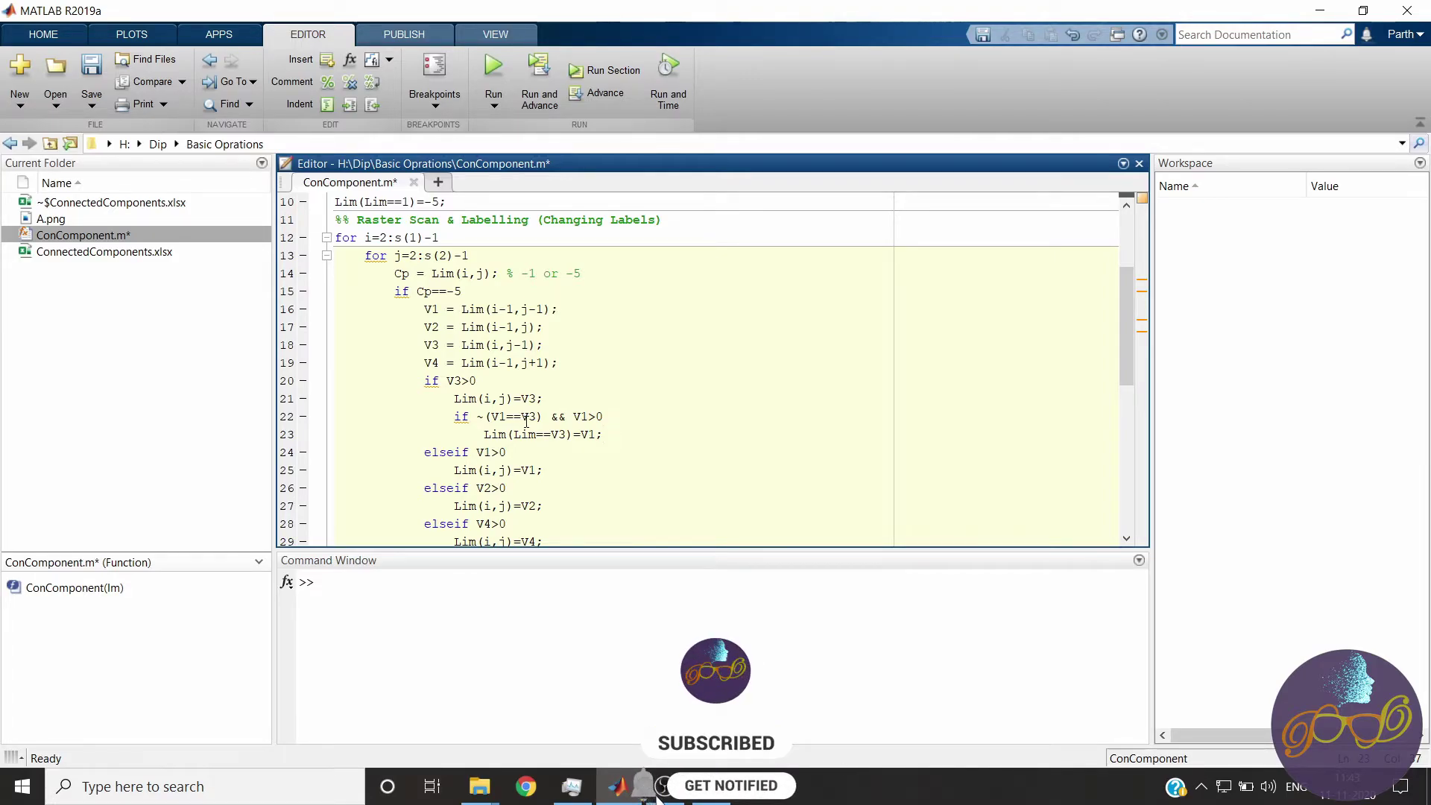
Duplicate the V1 relabelling if-block from lines 22–23 below itself.
key(Return)
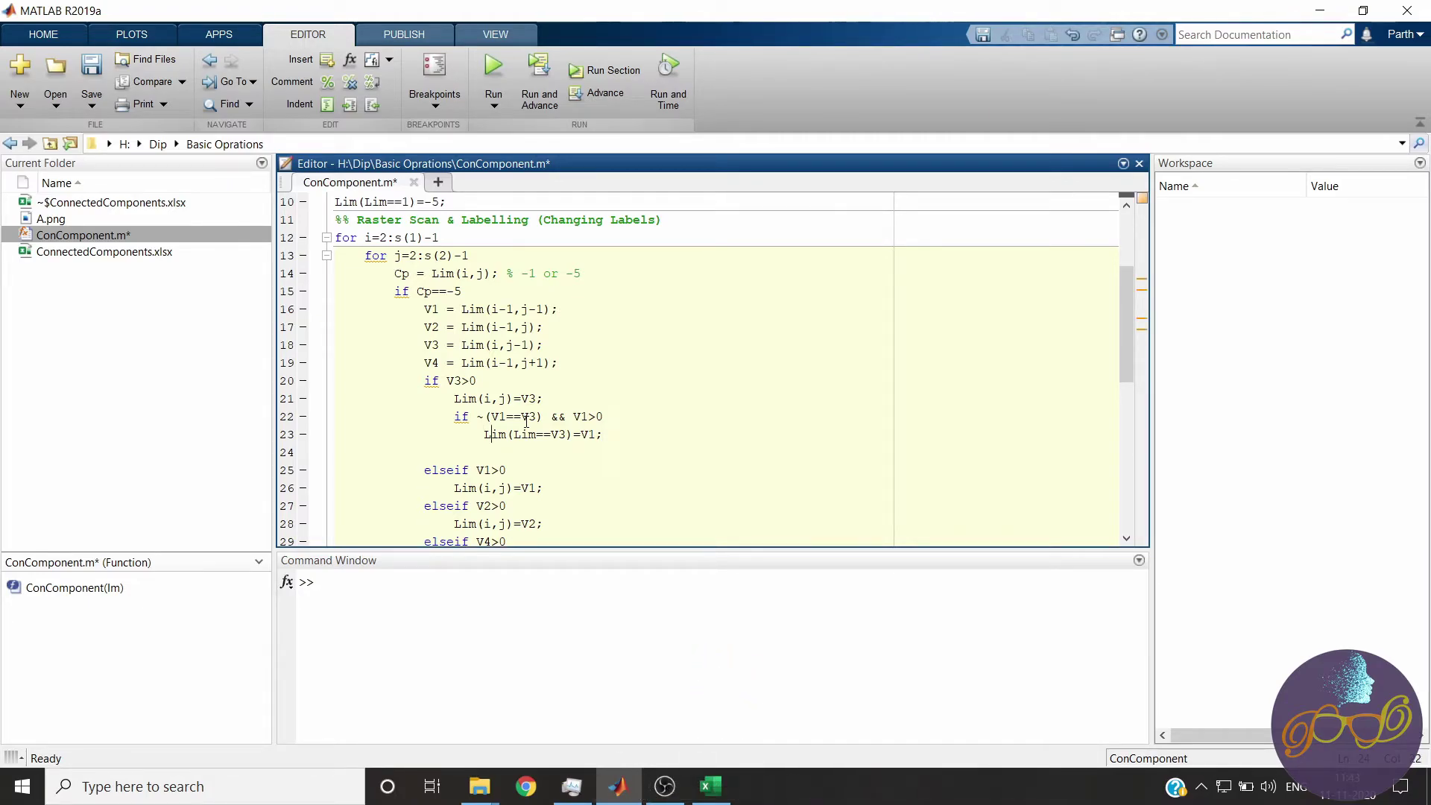
key(shift+Up)
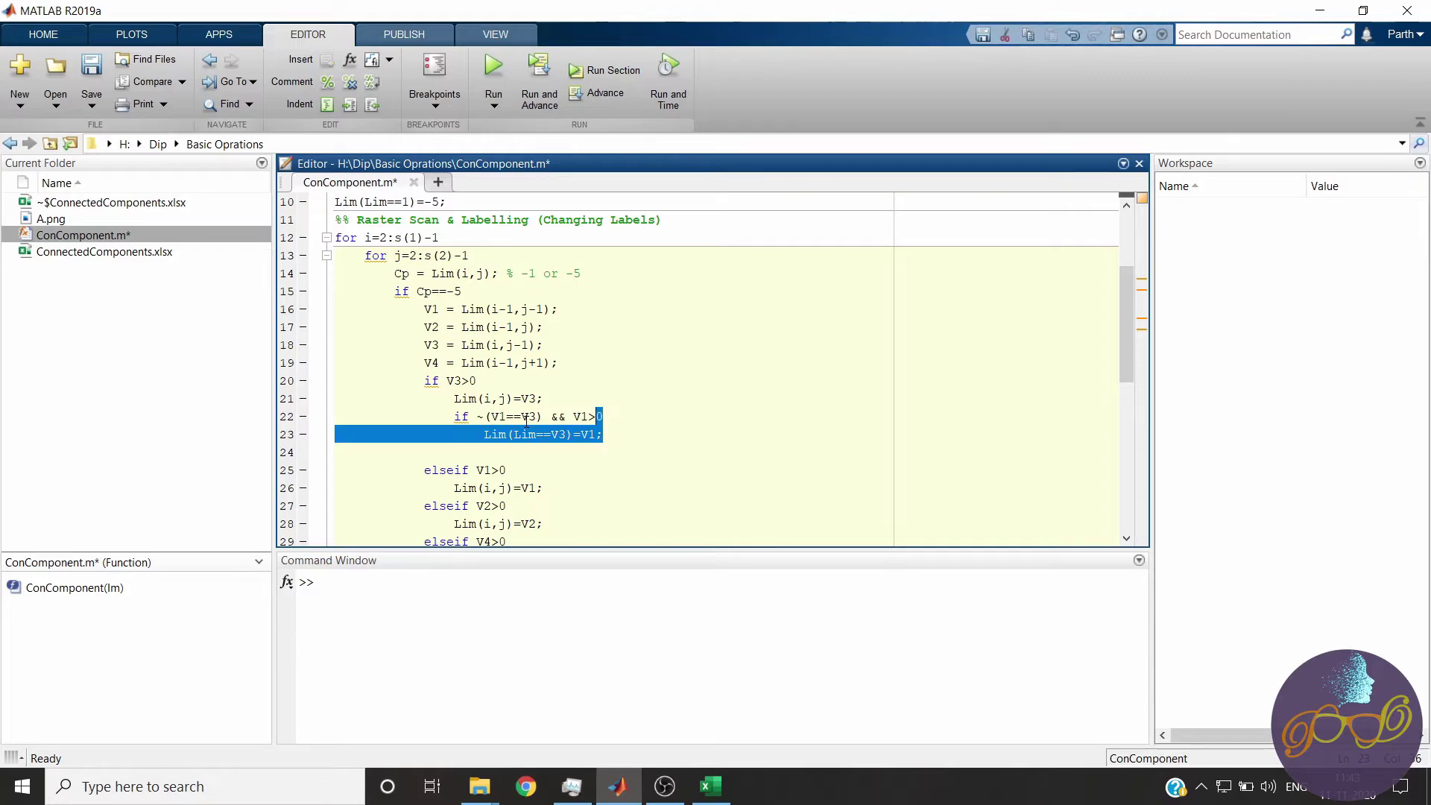
key(shift+Left)
key(shift+Left)
key(shift+Left)
key(shift+Left)
key(shift+Left)
key(shift+Left)
key(ctrl+c)
key(Right)
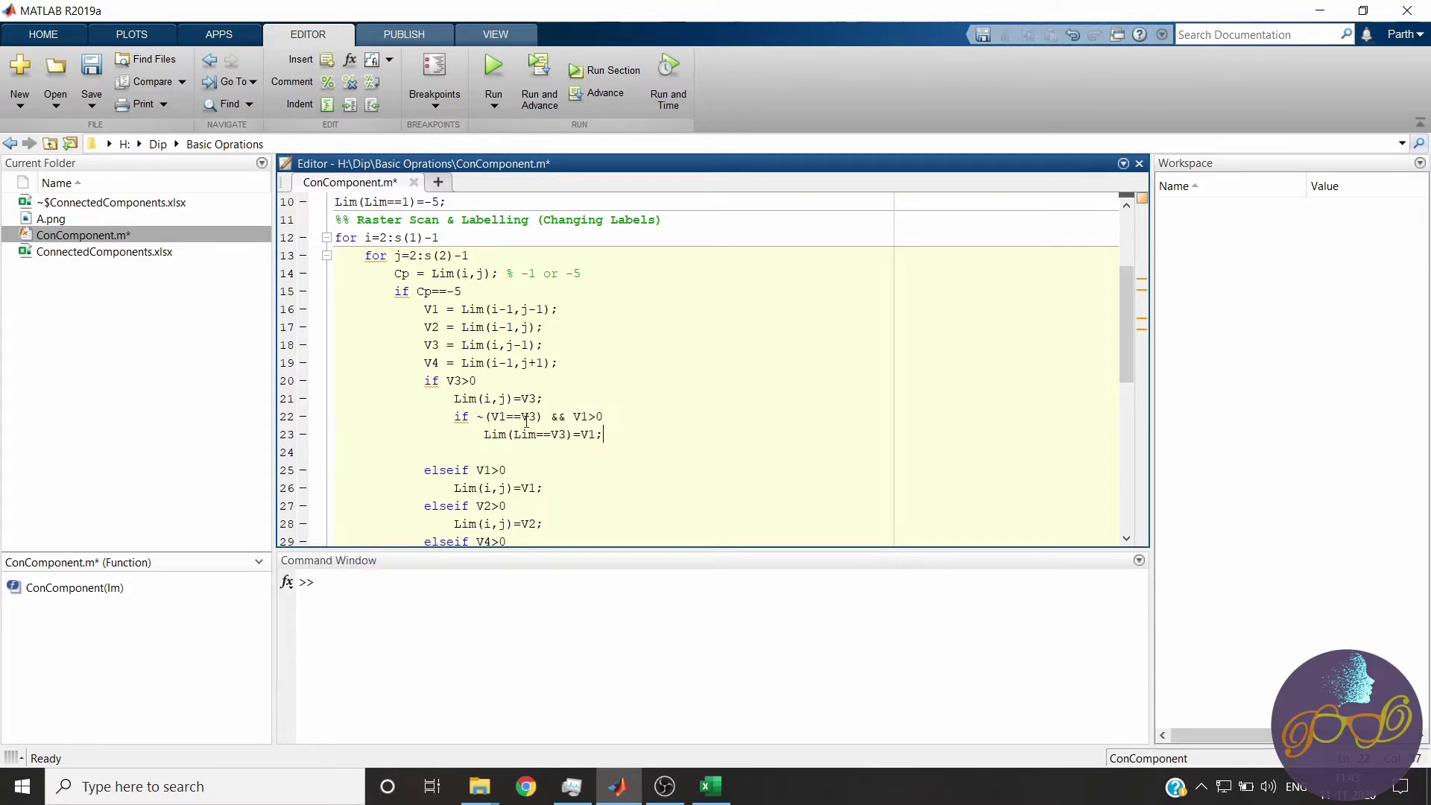
key(Return)
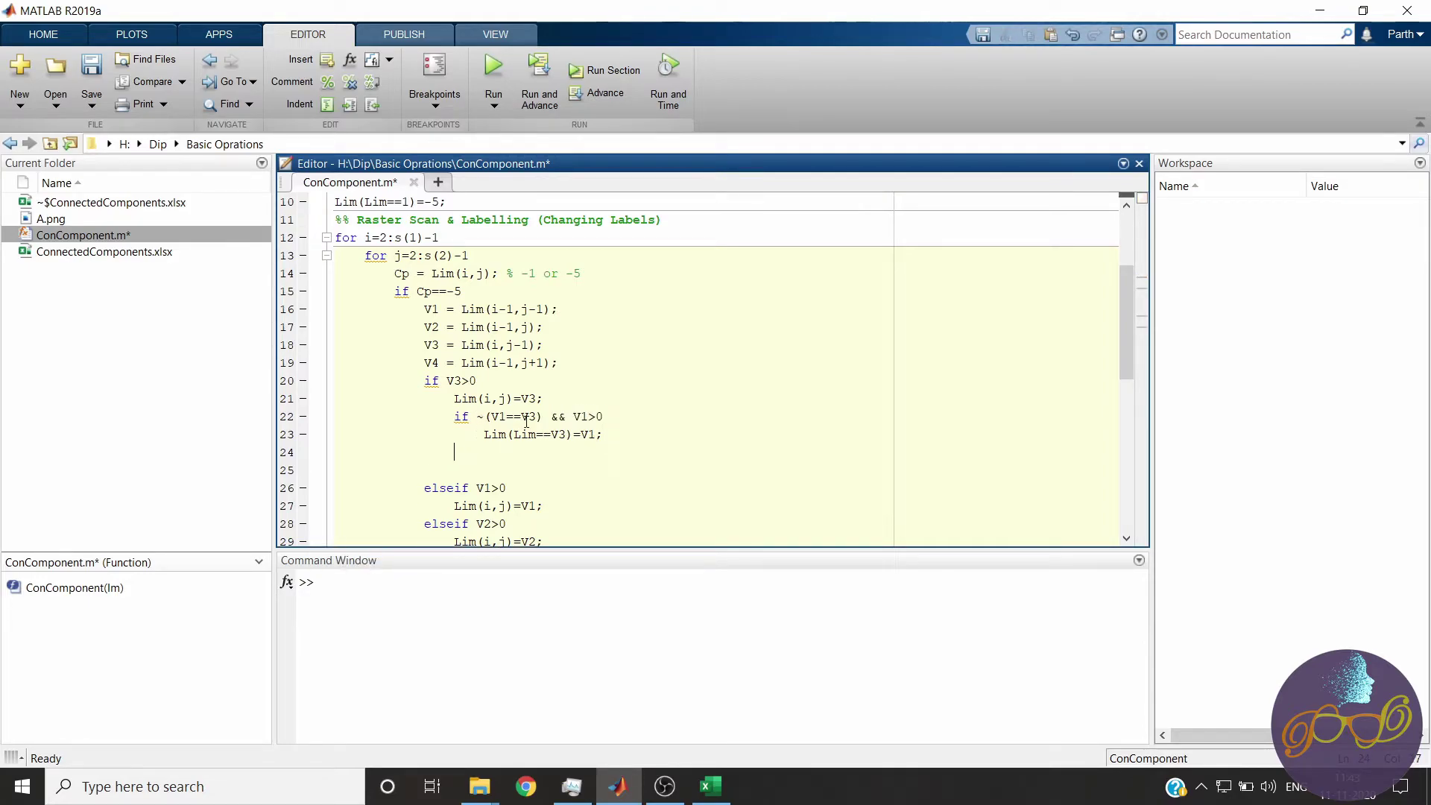
key(ctrl+v)
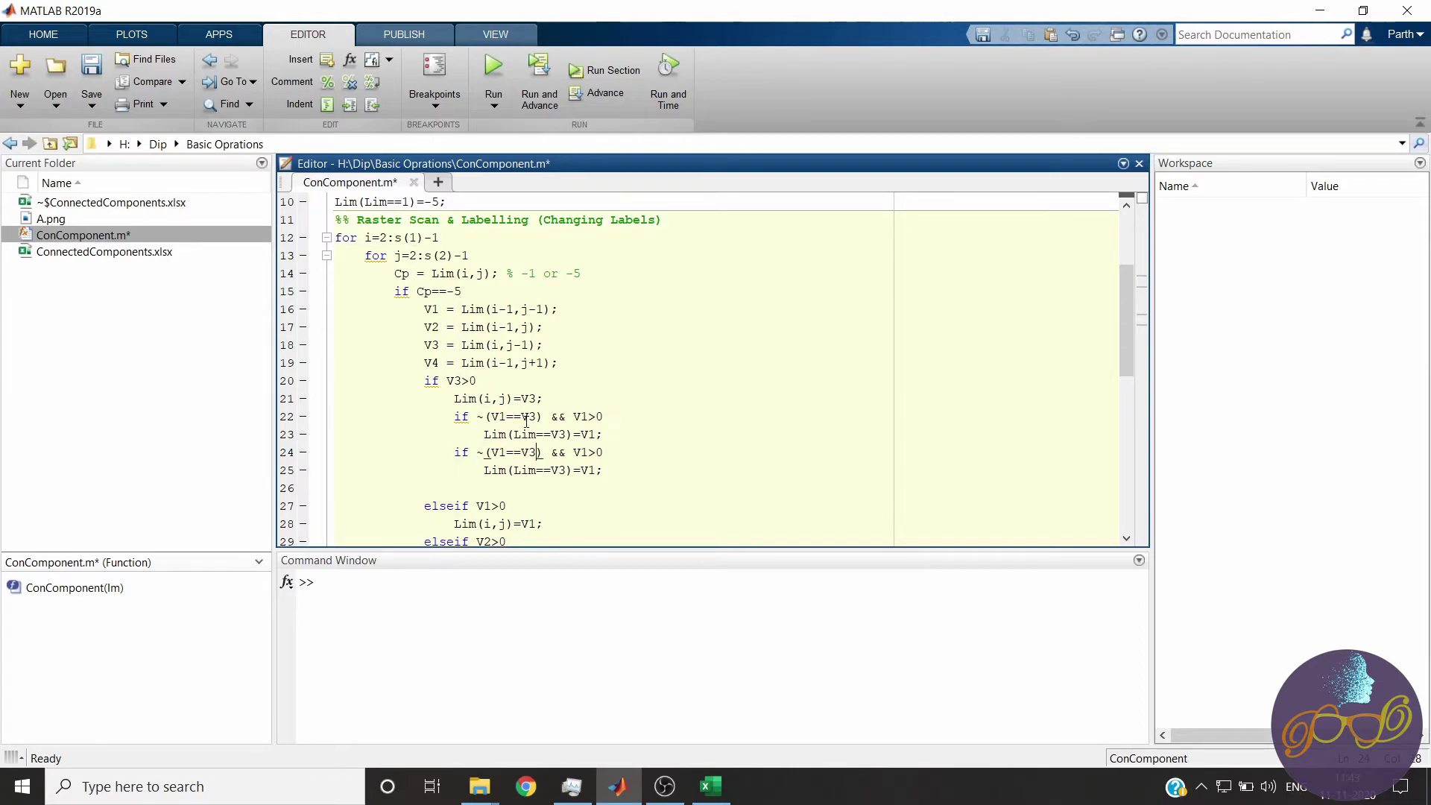
Turn the copy into an elseif using V2 in both condition and assignment.
key(Home)
text(else)
key(Right)
key(Right)
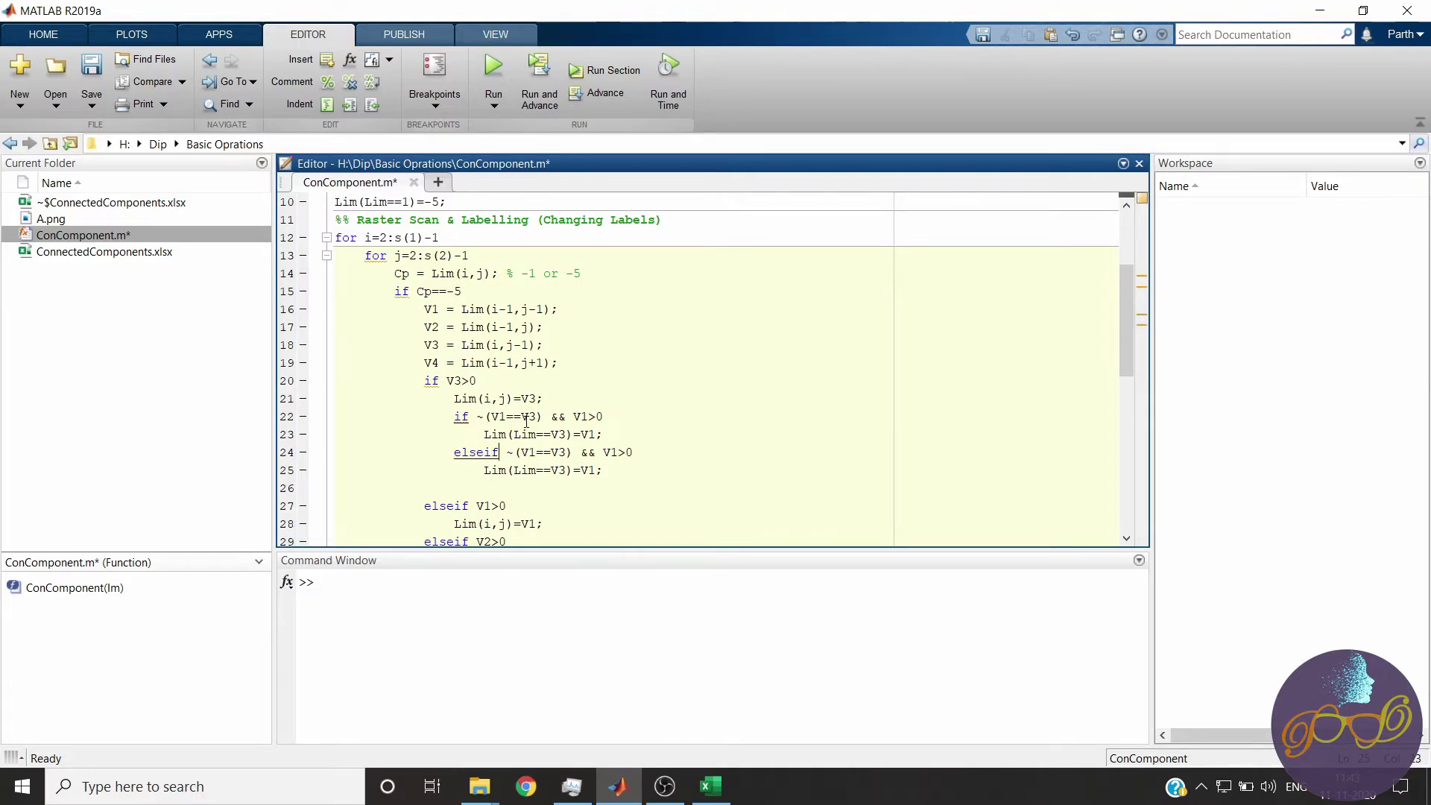
key(Right)
key(Right)
key(Right)
key(BackSpace)
text(20)
key(BackSpace)
key(Right)
key(BackSpace)
text(2)
key(Left)
key(shift+Right)
text(2)
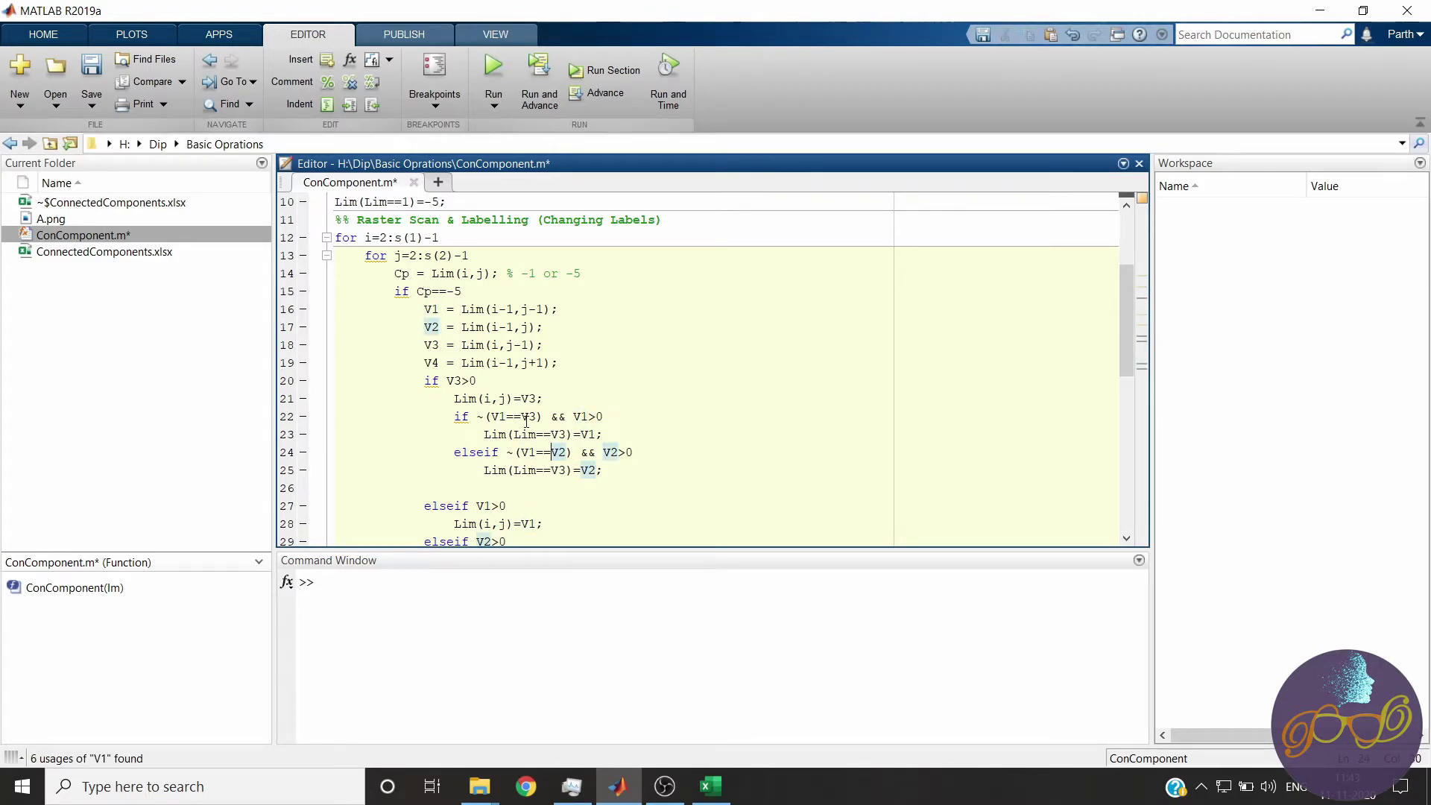
key(Right)
key(shift+Right)
text(3)
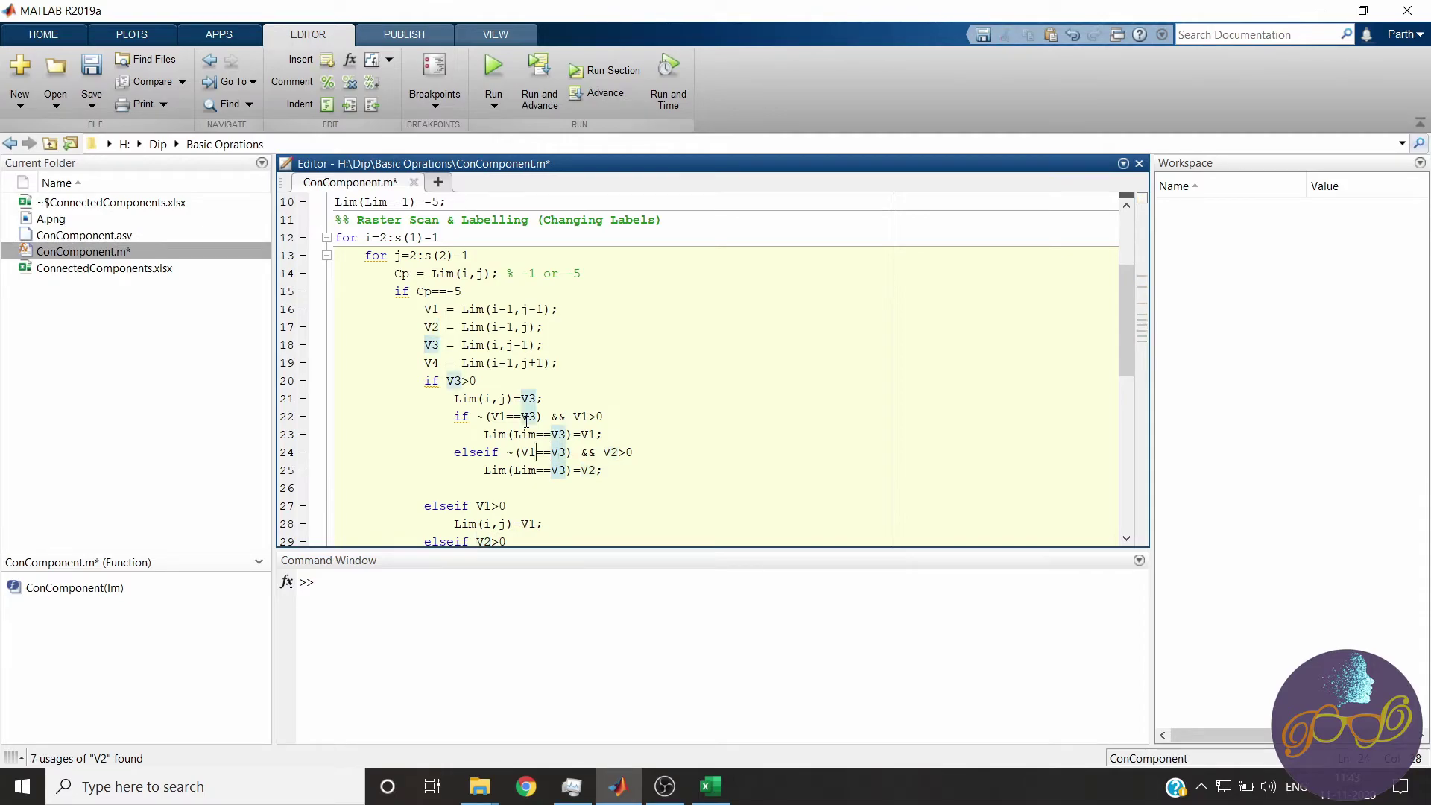
key(shift+Left)
text(2)
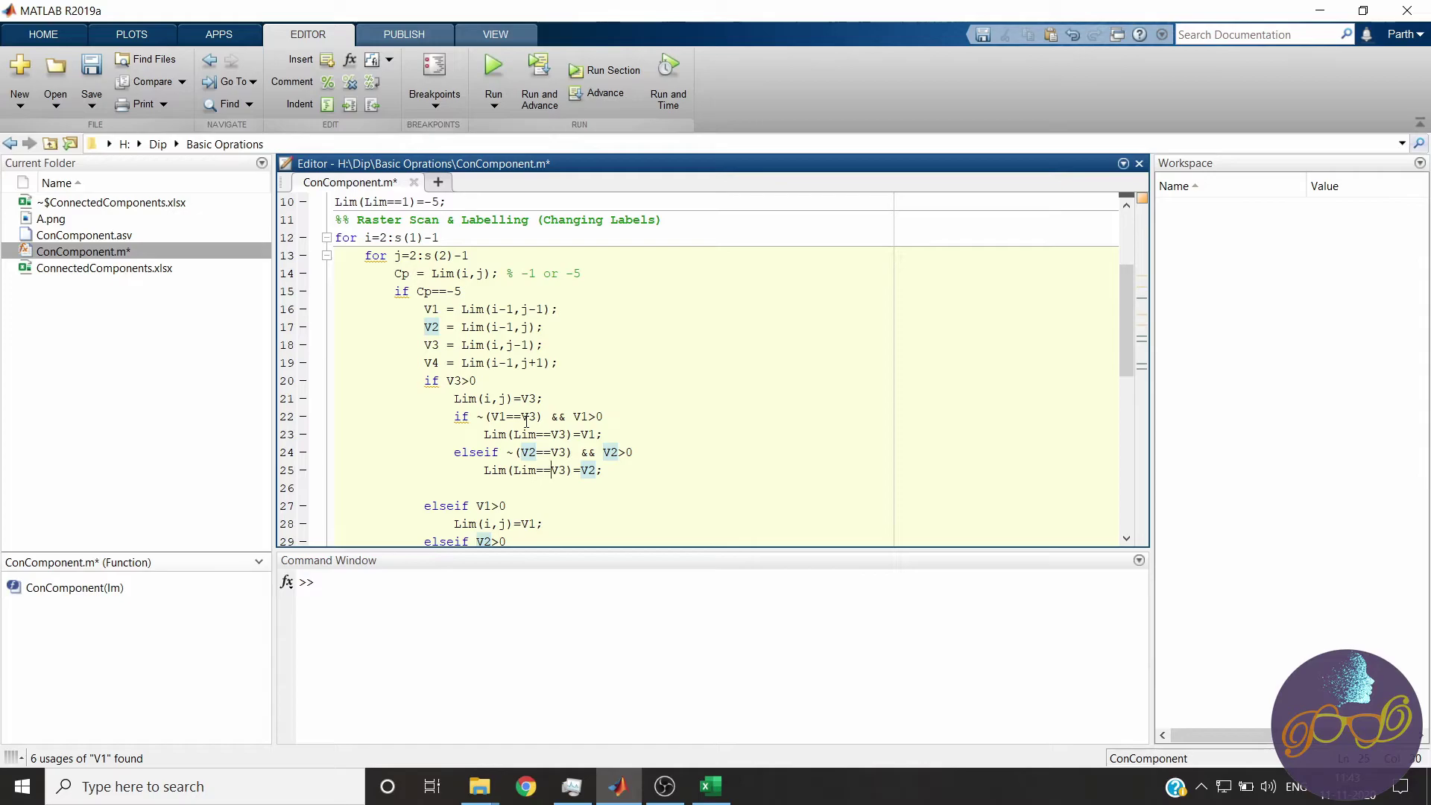
key(Return)
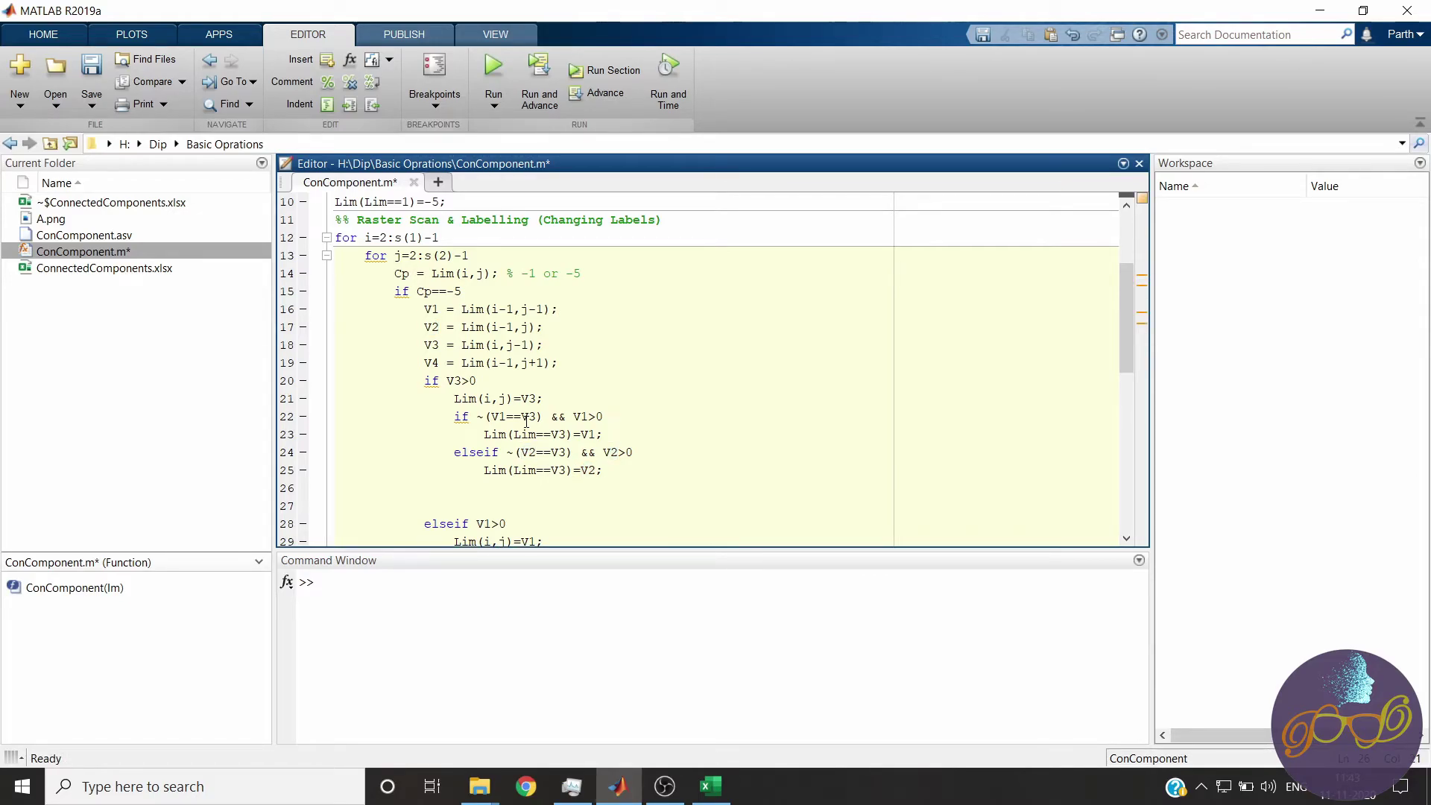
Paste a third copy as the V4 branch on lines 26–27 and close it with end.
key(ctrl+v)
key(Home)
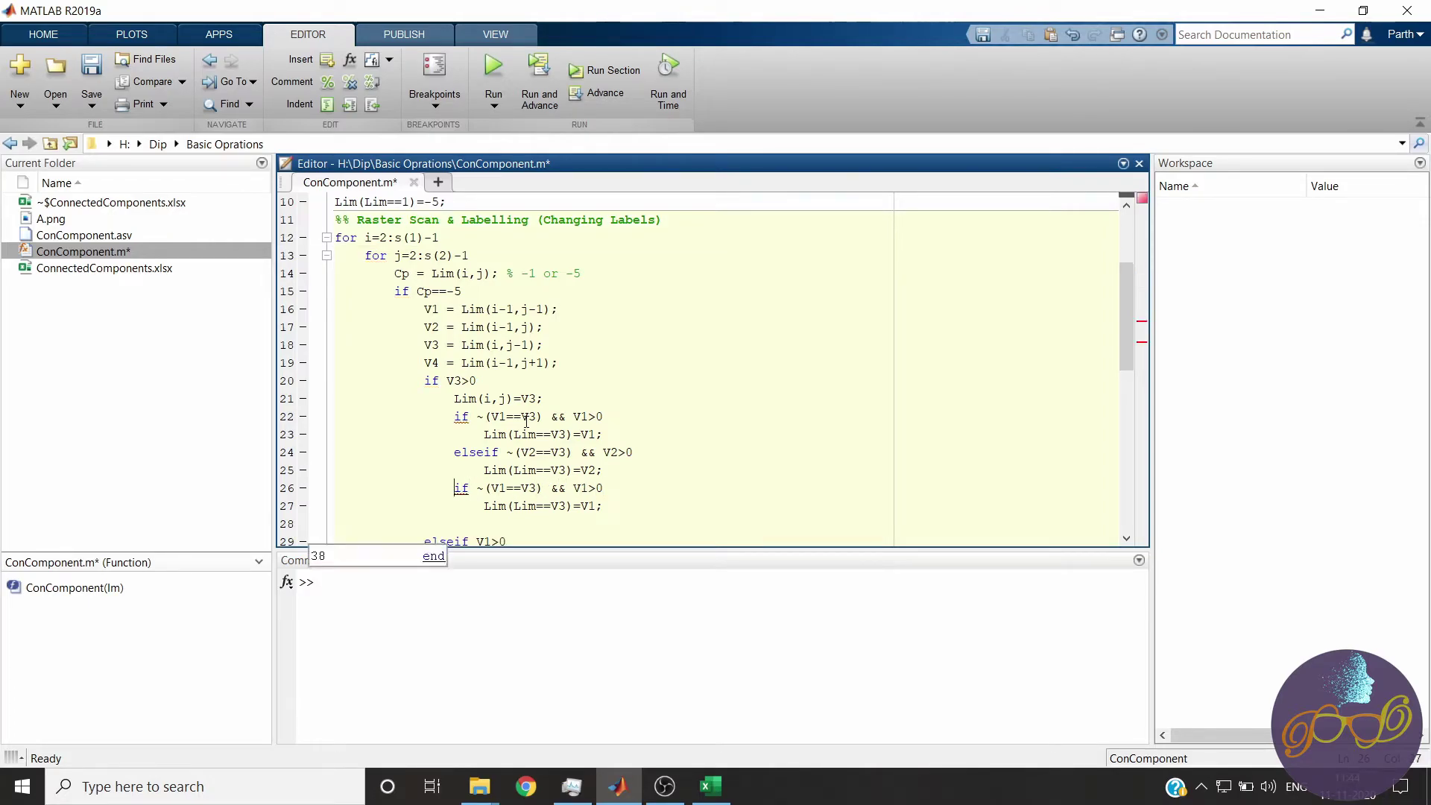
text(else)
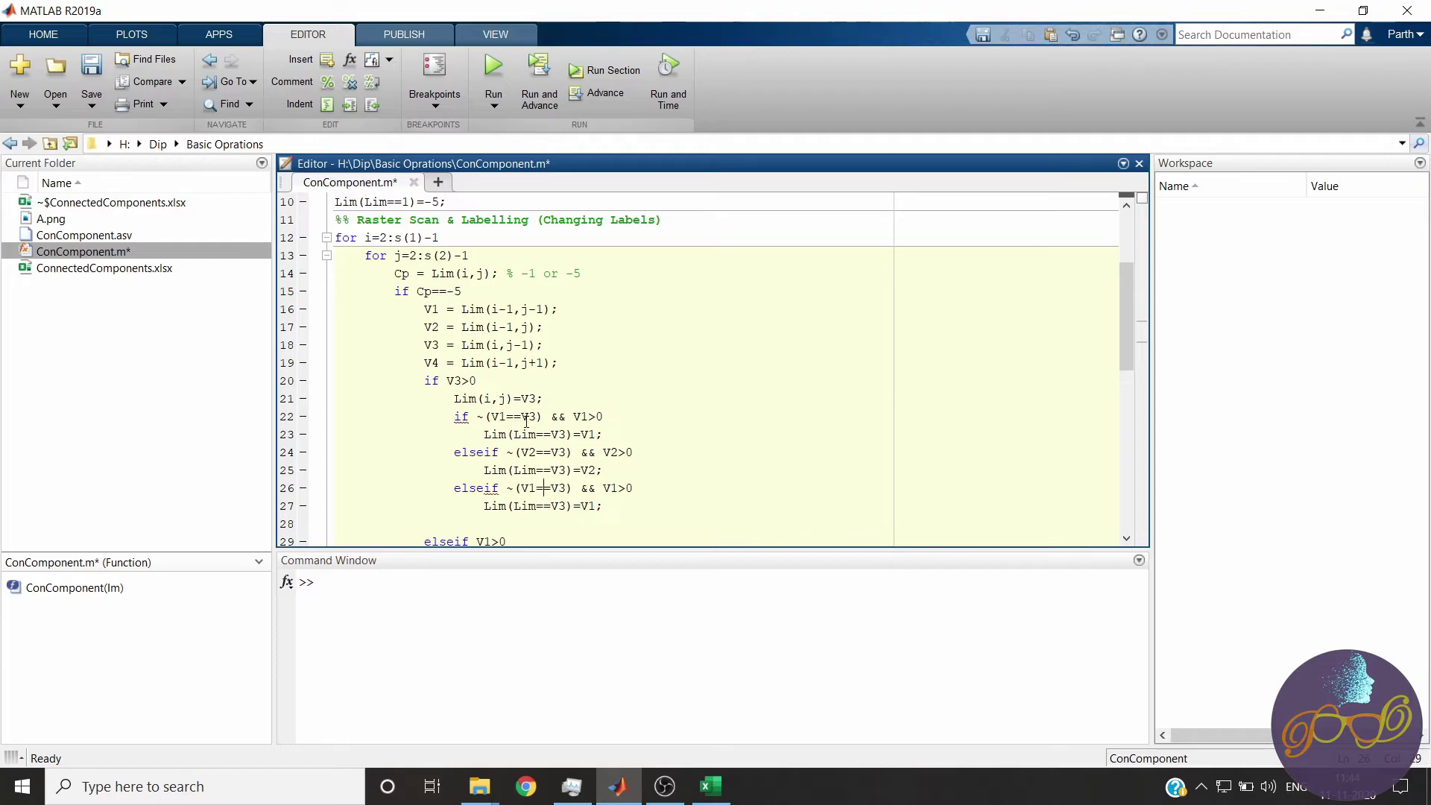
key(BackSpace)
text(4)
key(Down)
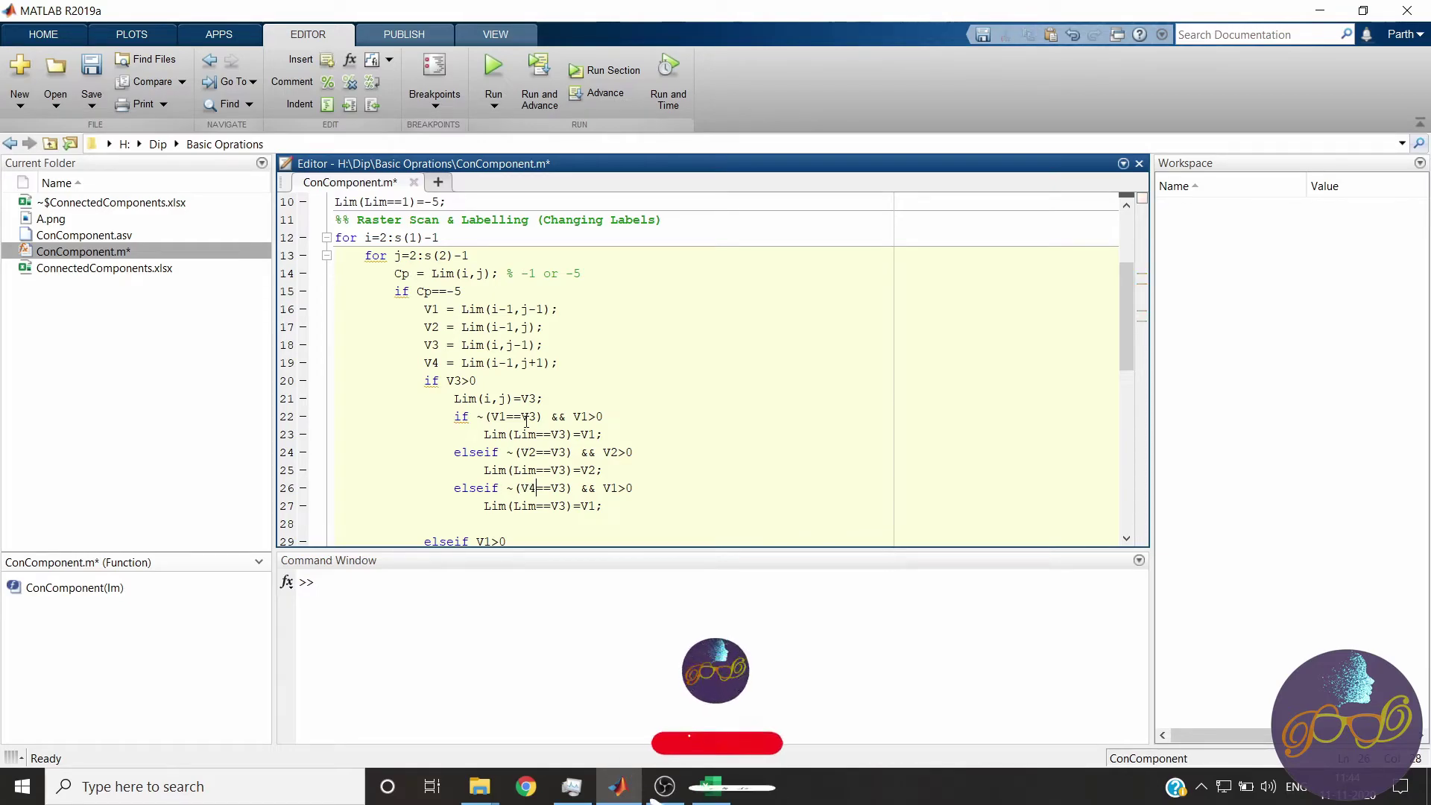
key(Right)
key(Right)
key(Right)
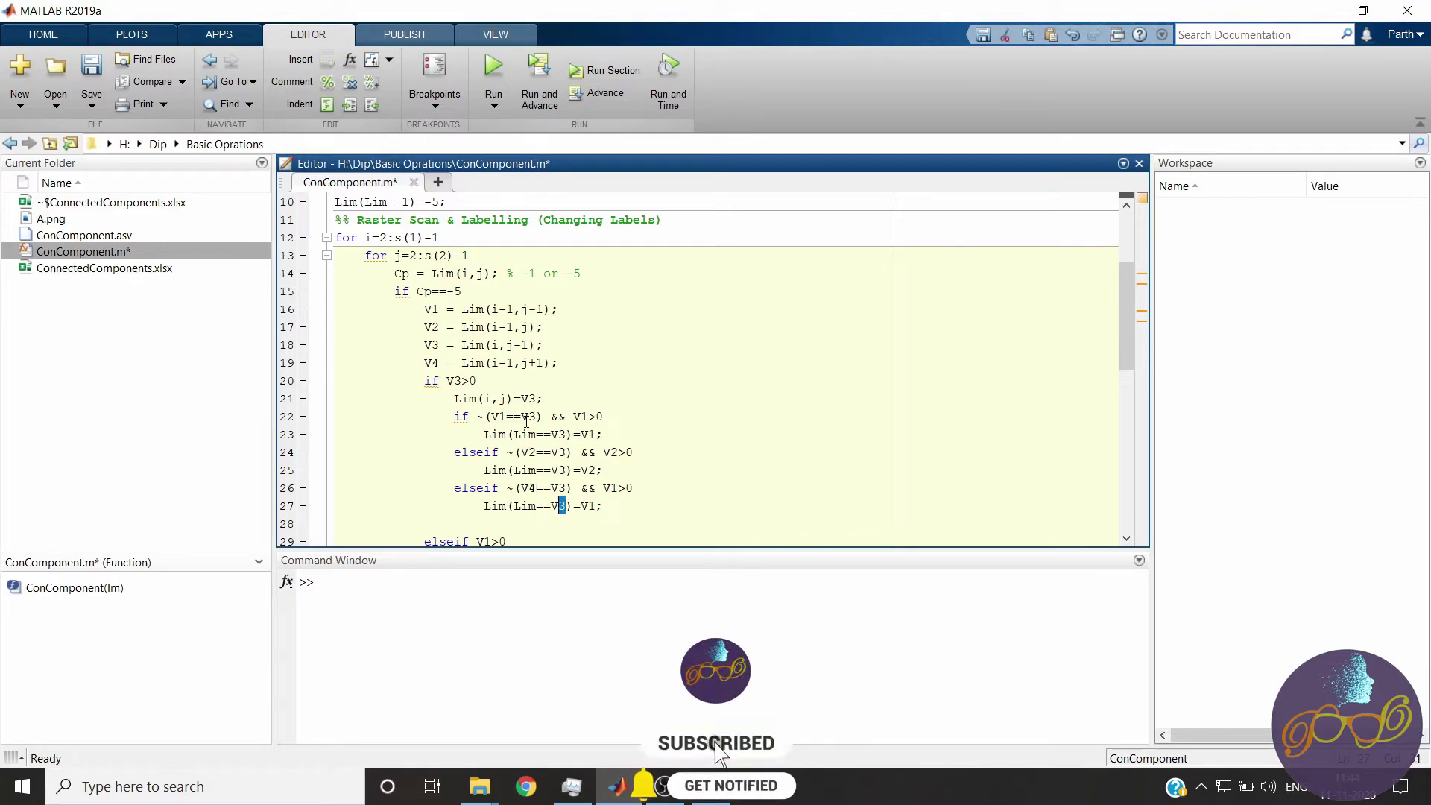
key(Right)
key(Right)
key(Right)
key(BackSpace)
text(4)
key(Up)
key(Delete)
text(4)
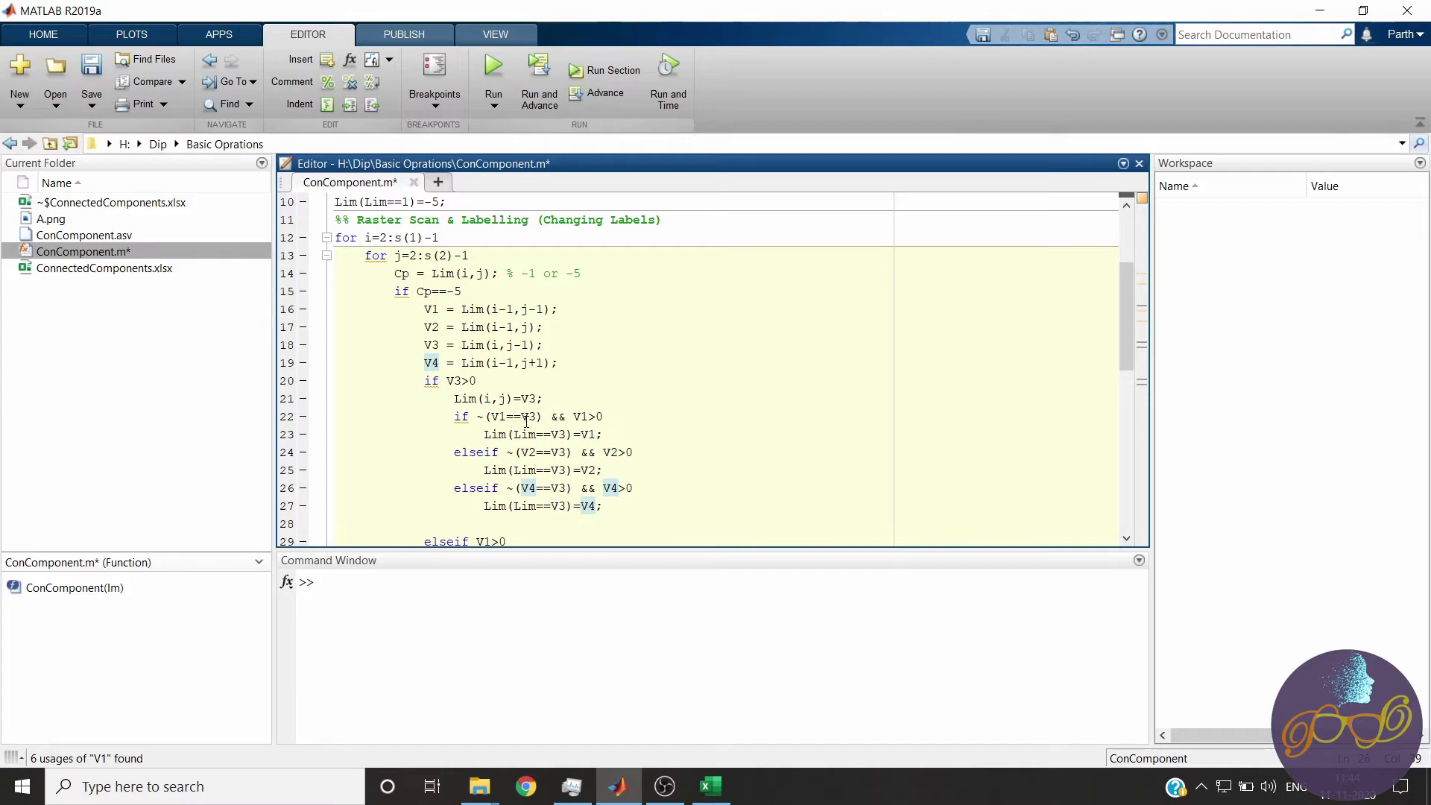
key(Down)
key(Return)
text(end)
key(Down)
key(Down)
key(Down)
key(Down)
key(Down)
scroll(709, 315, down, 3)
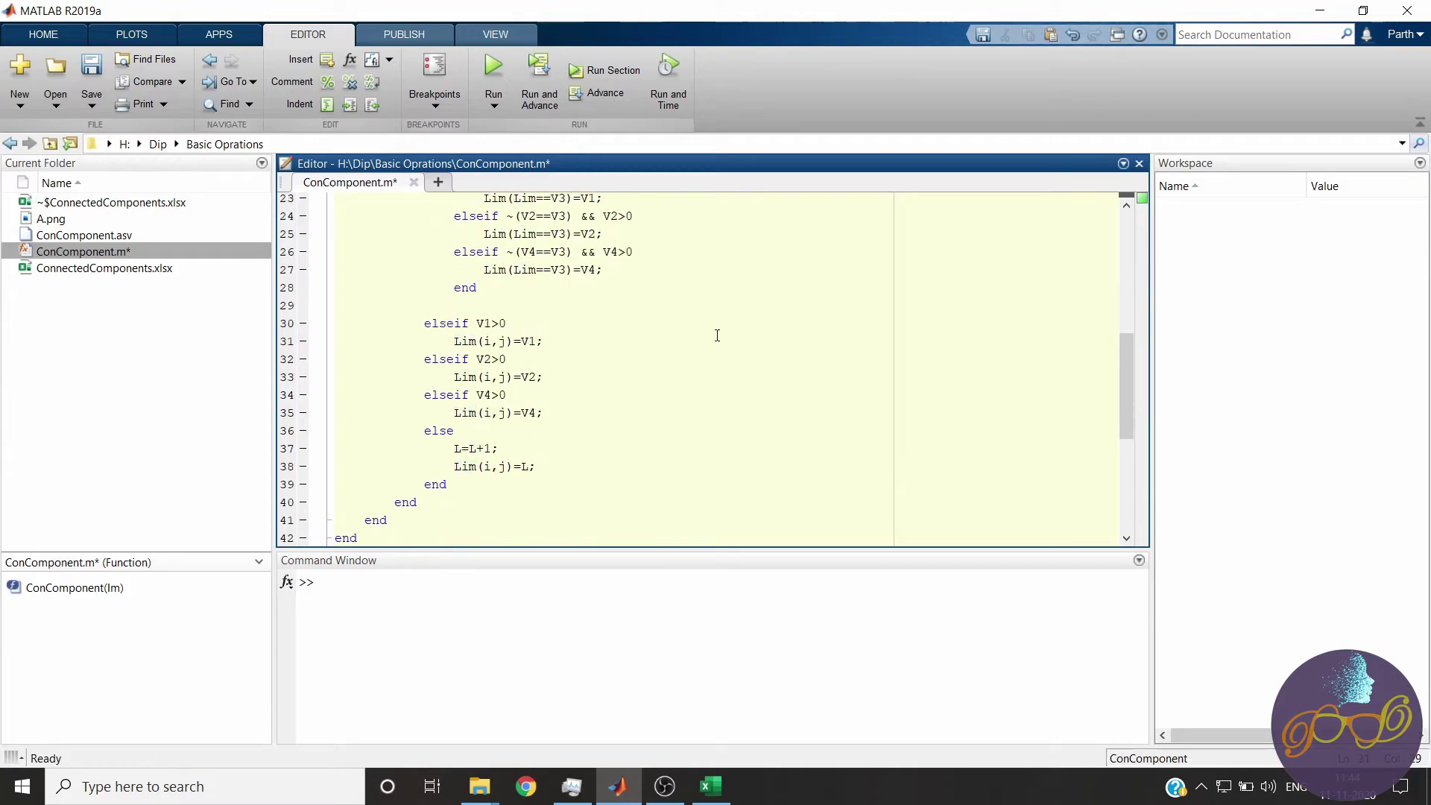
scroll(726, 355, down, 3)
Save ConComponent.m and look over its boundary-removal and re-labelling sections.
key(ctrl+s)
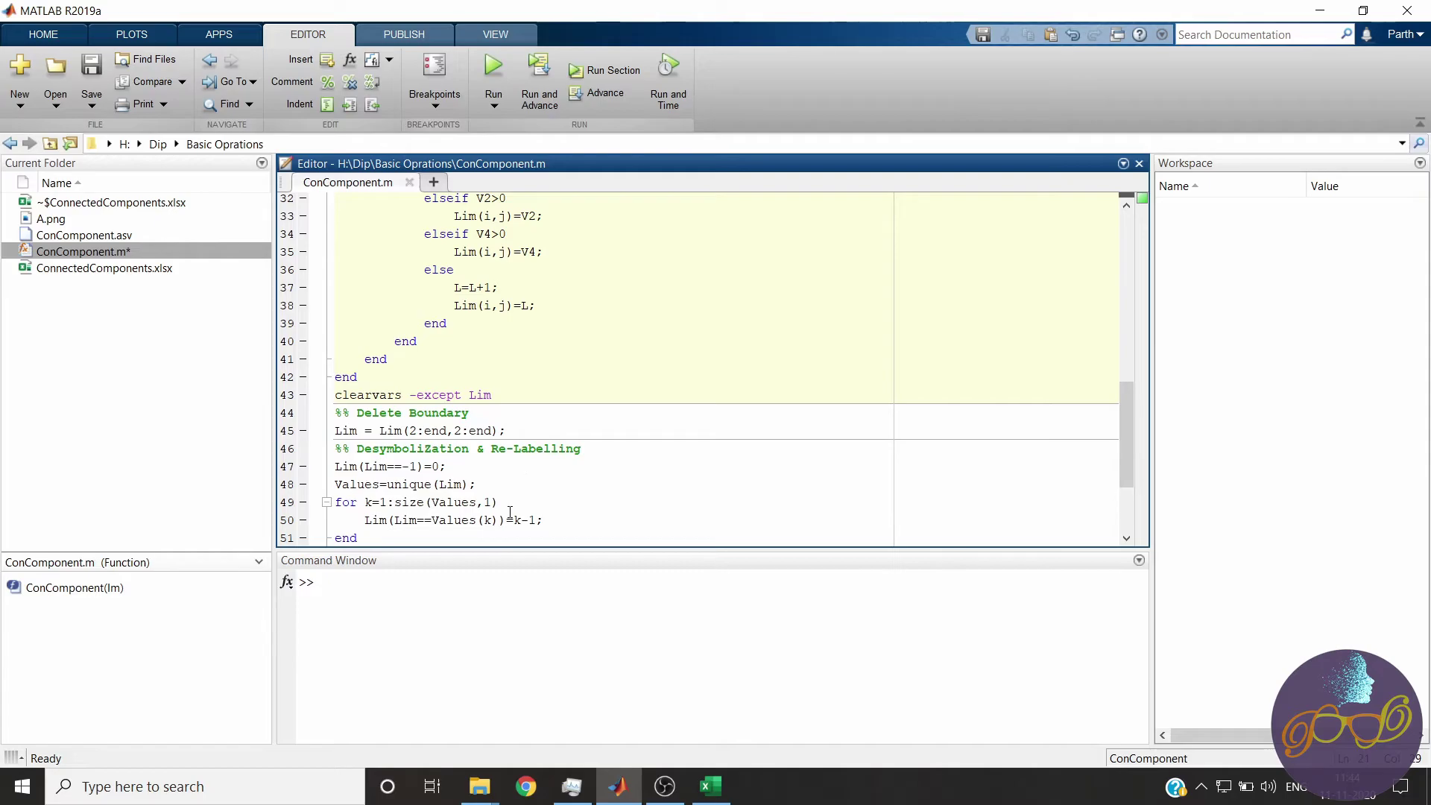
scroll(536, 493, down, 2)
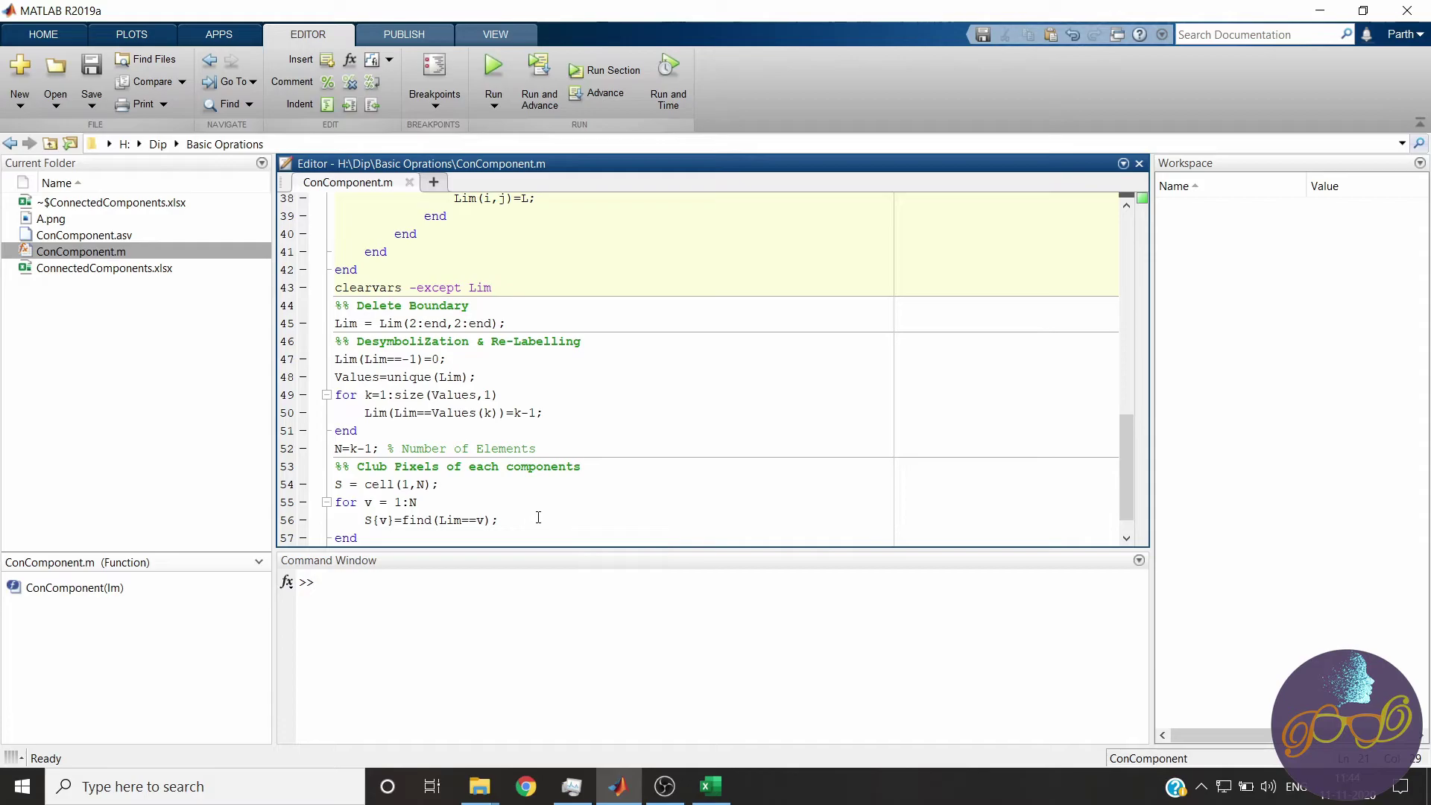
click(494, 323)
scroll(515, 485, up, 5)
scroll(515, 485, up, 4)
scroll(513, 484, up, 3)
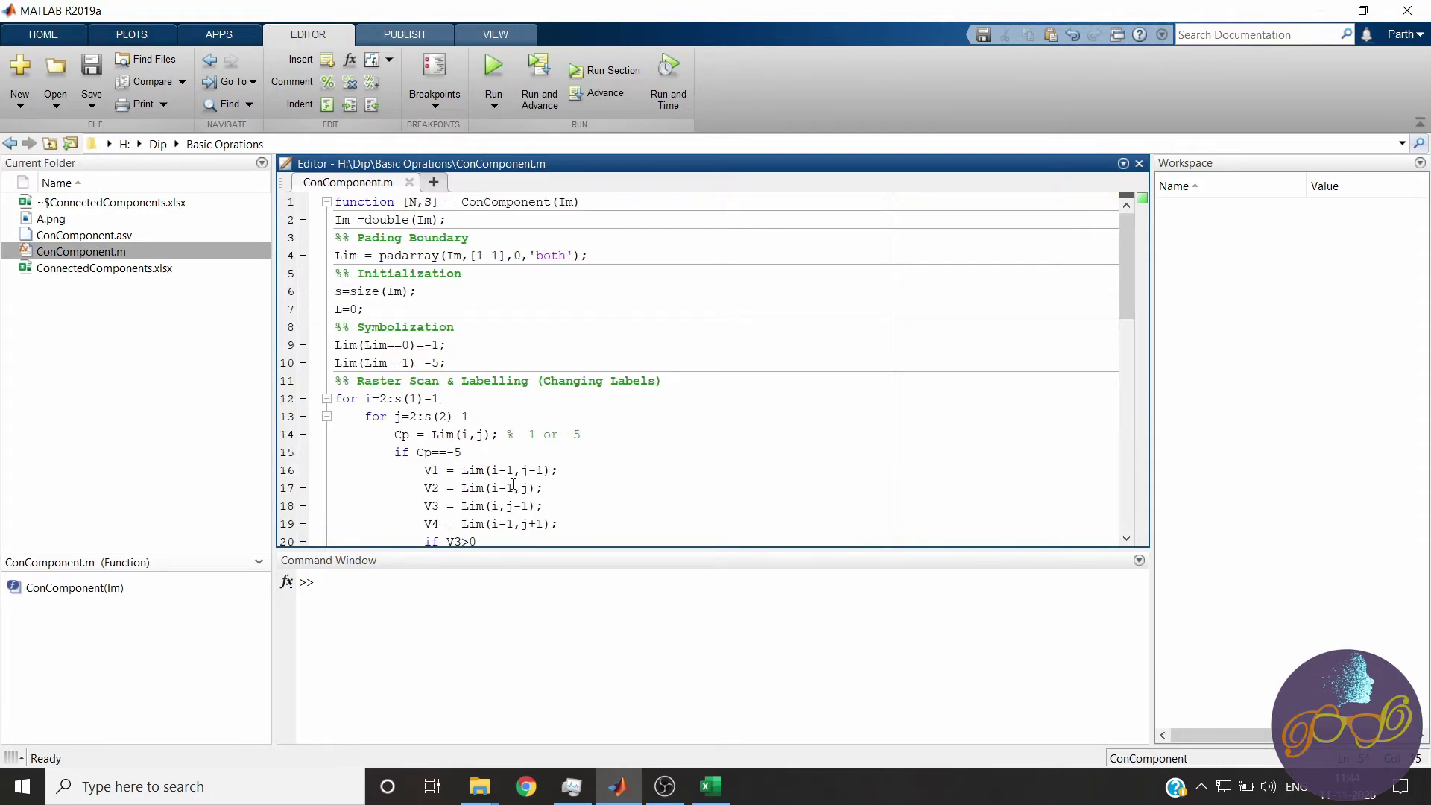
click(520, 679)
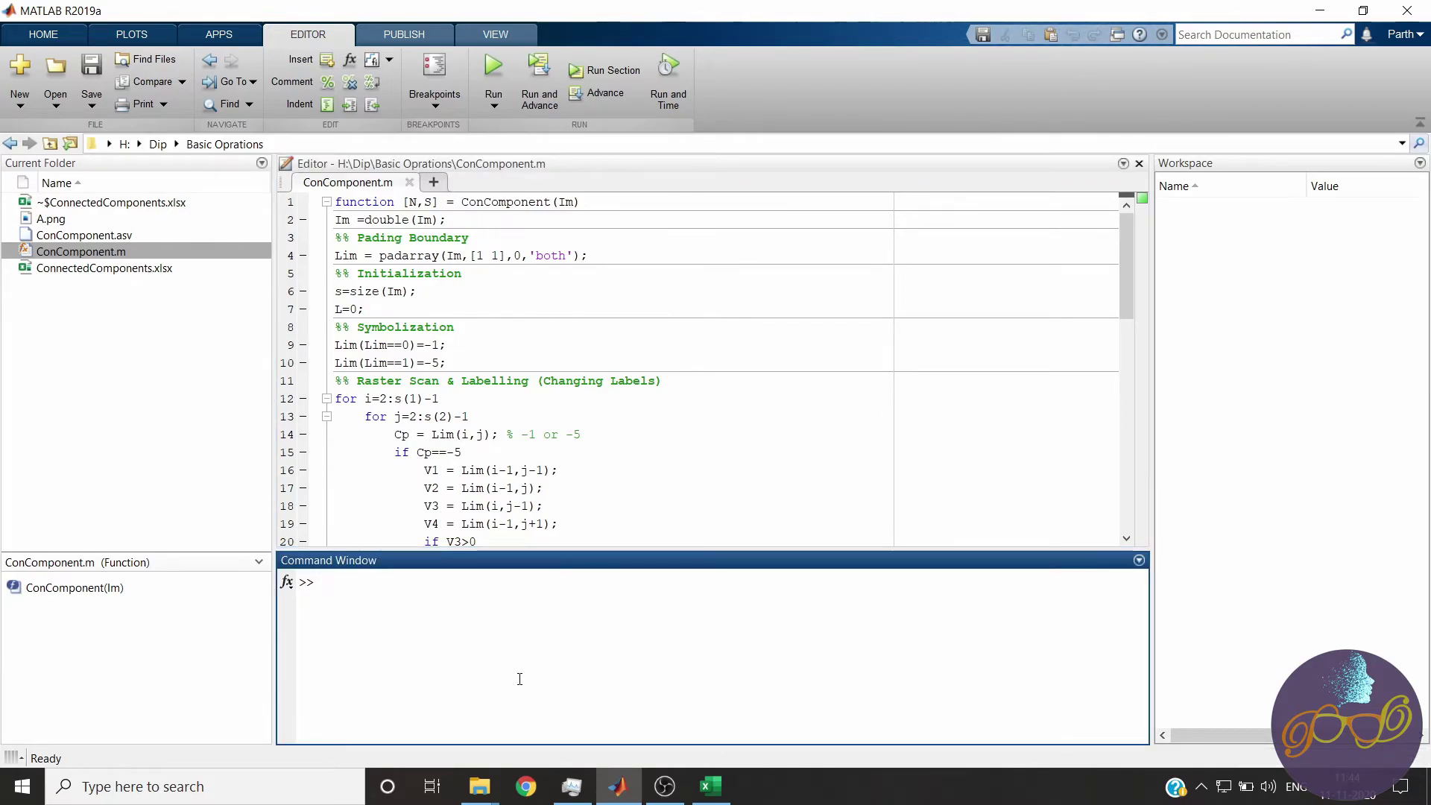
text(A =)
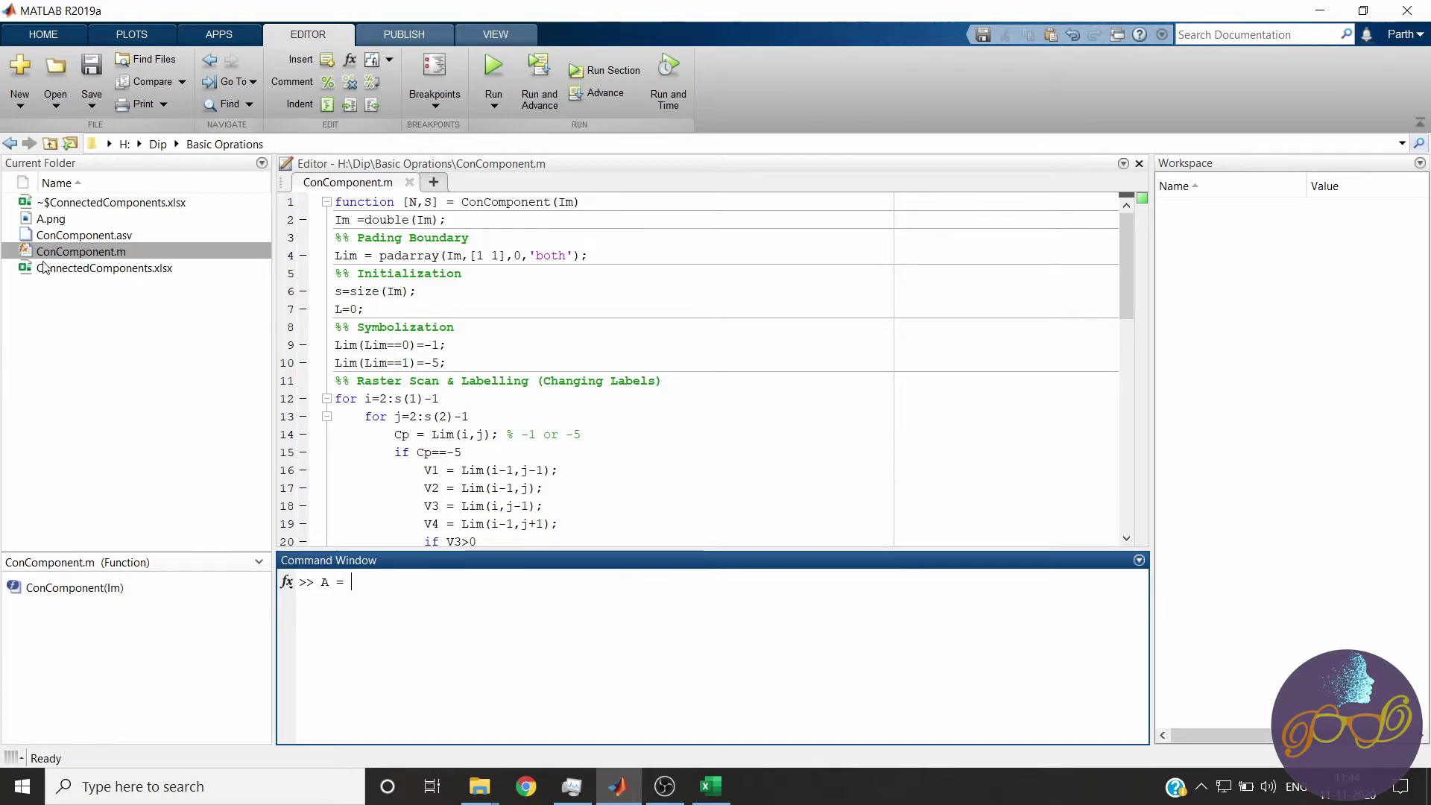
Run A = imread('cameraman.tif') and then B = imbinarize(A) in the Command Window.
click(50, 220)
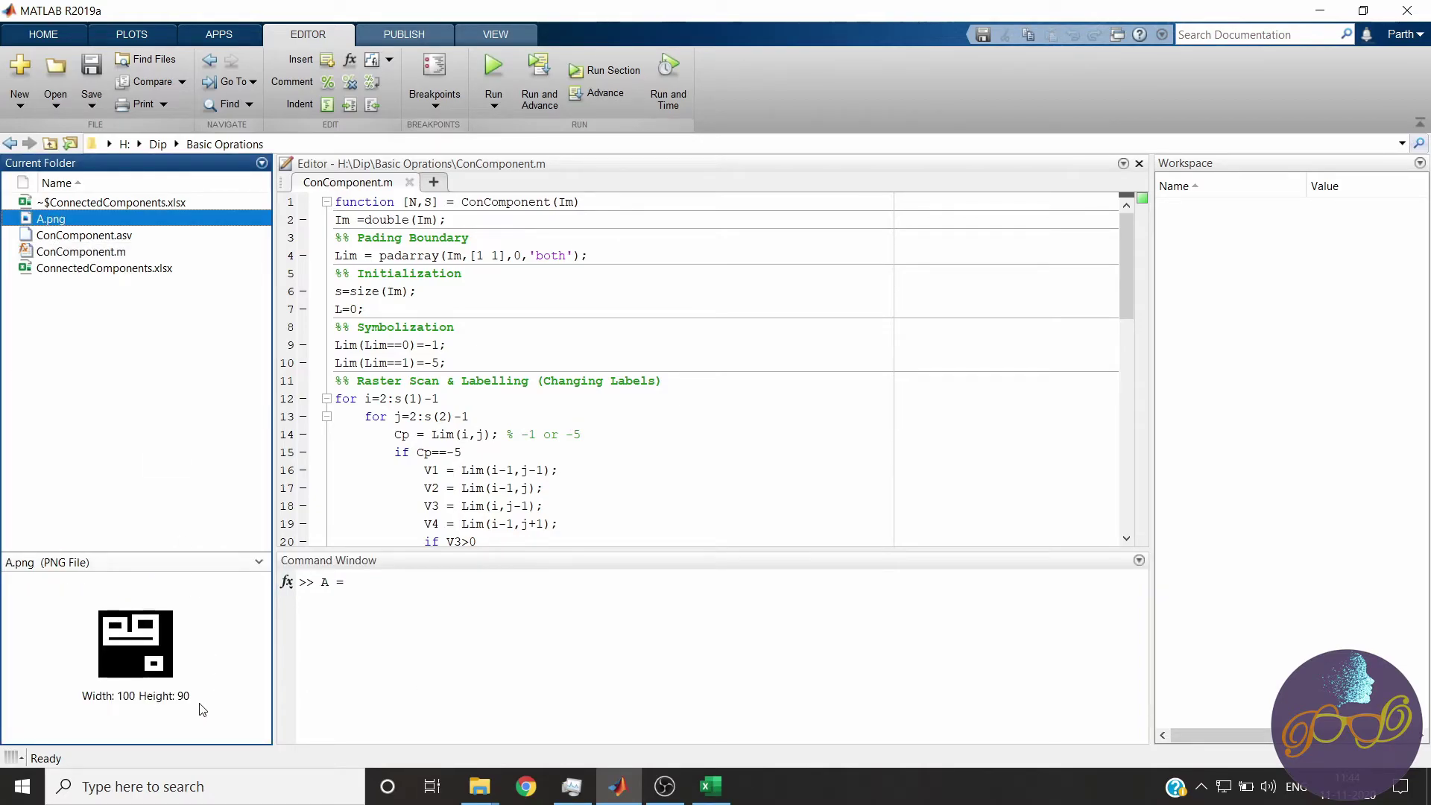
click(386, 610)
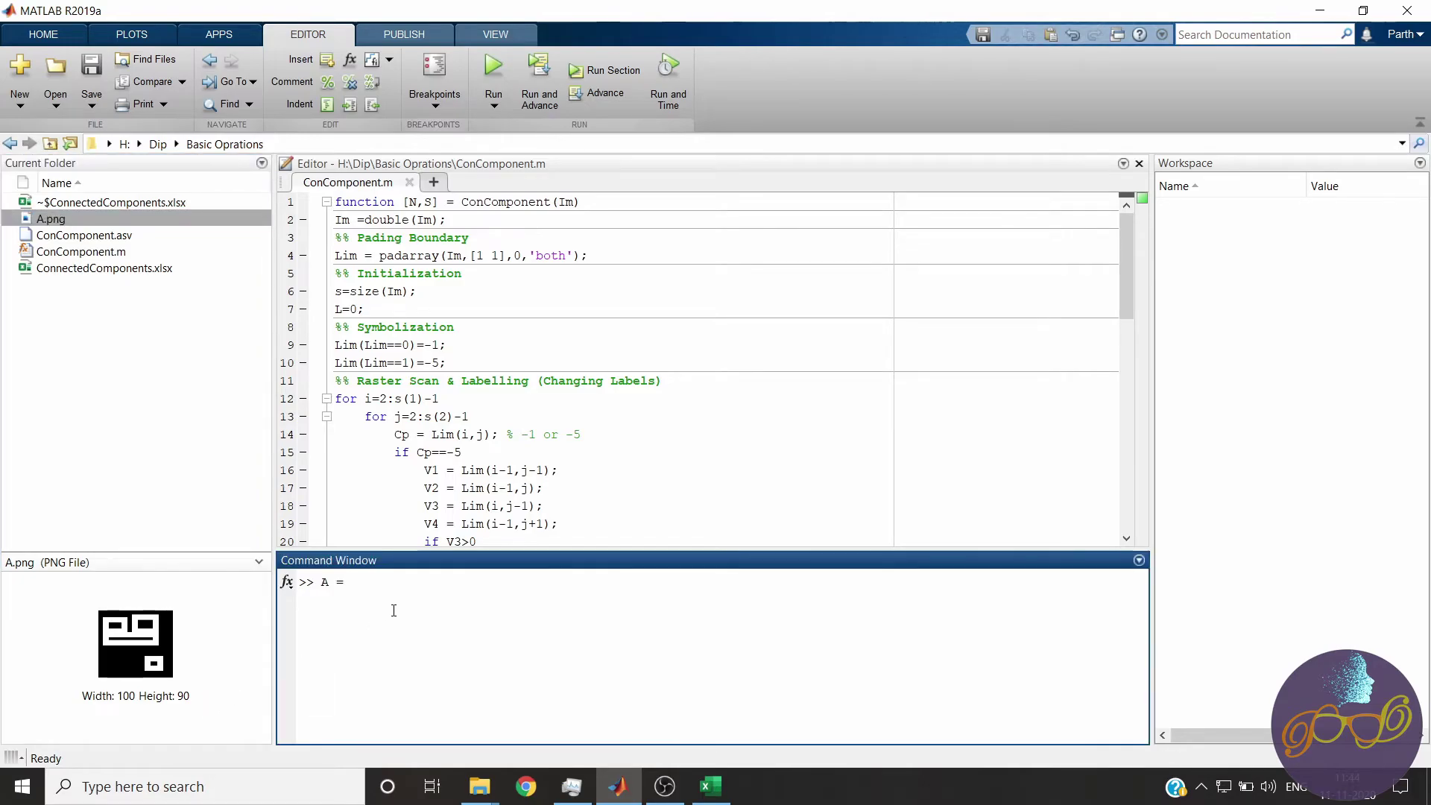
text(camera)
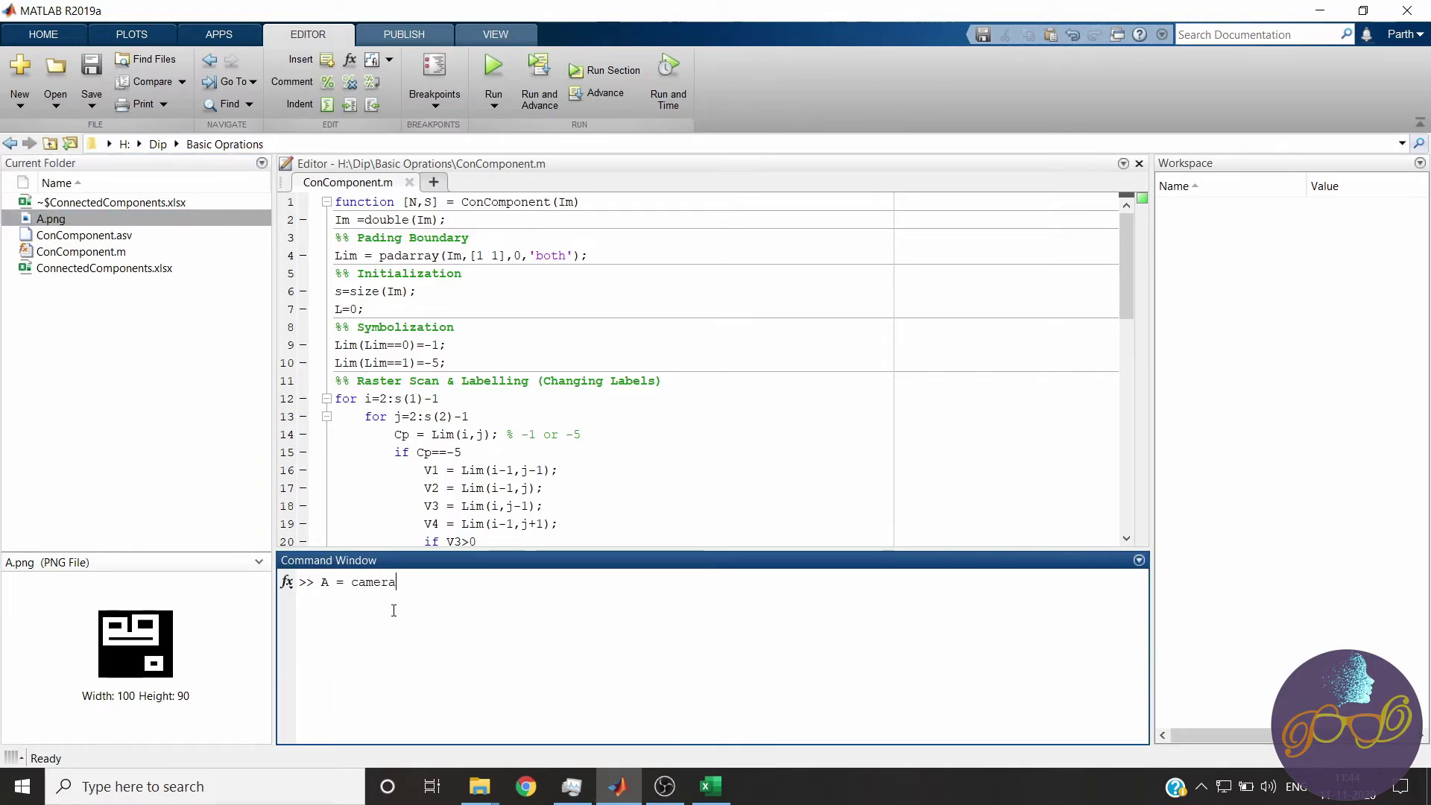
key(BackSpace)
key(BackSpace)
key(BackSpace)
key(BackSpace)
key(BackSpace)
text(imread('cameraman.tif');)
key(Return)
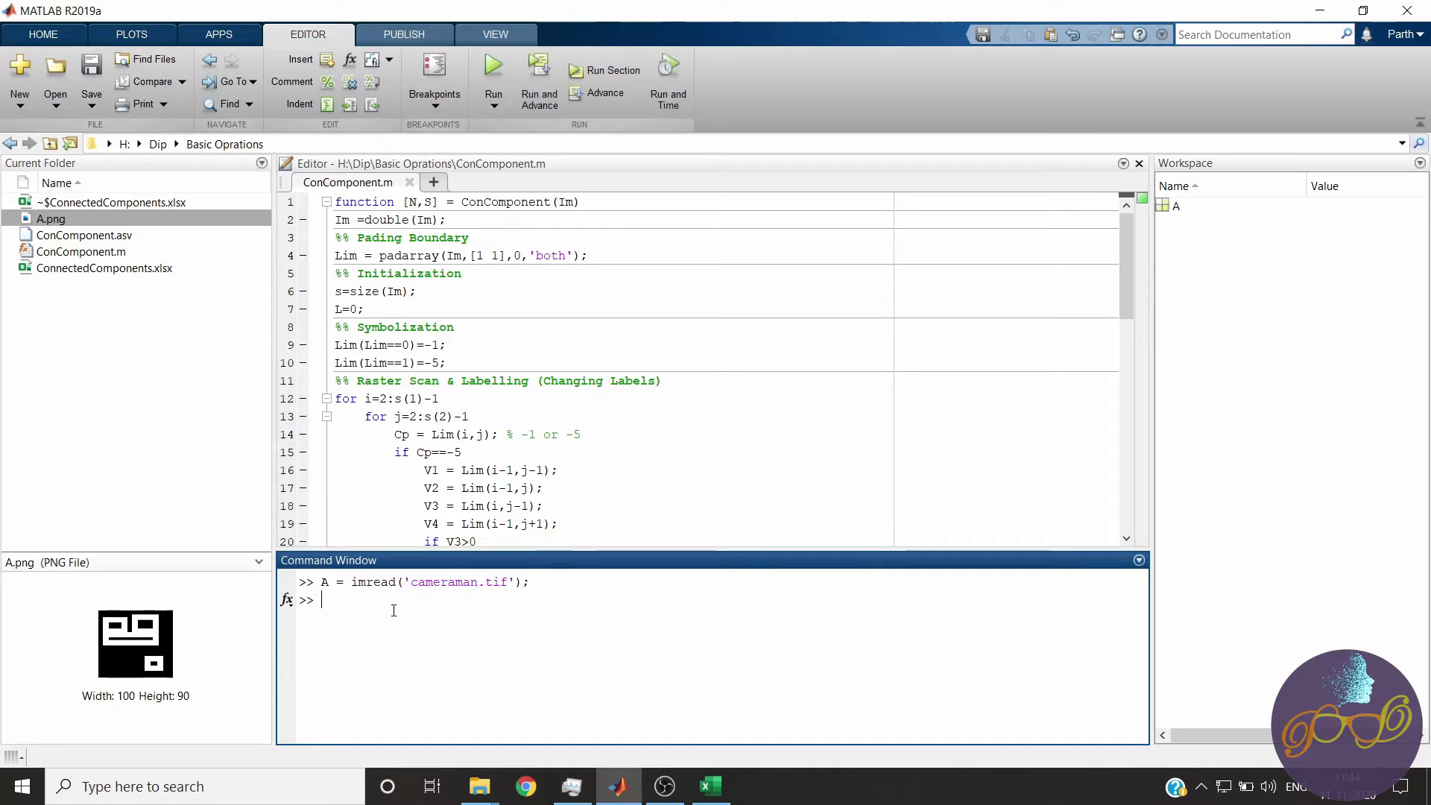
text(B = )
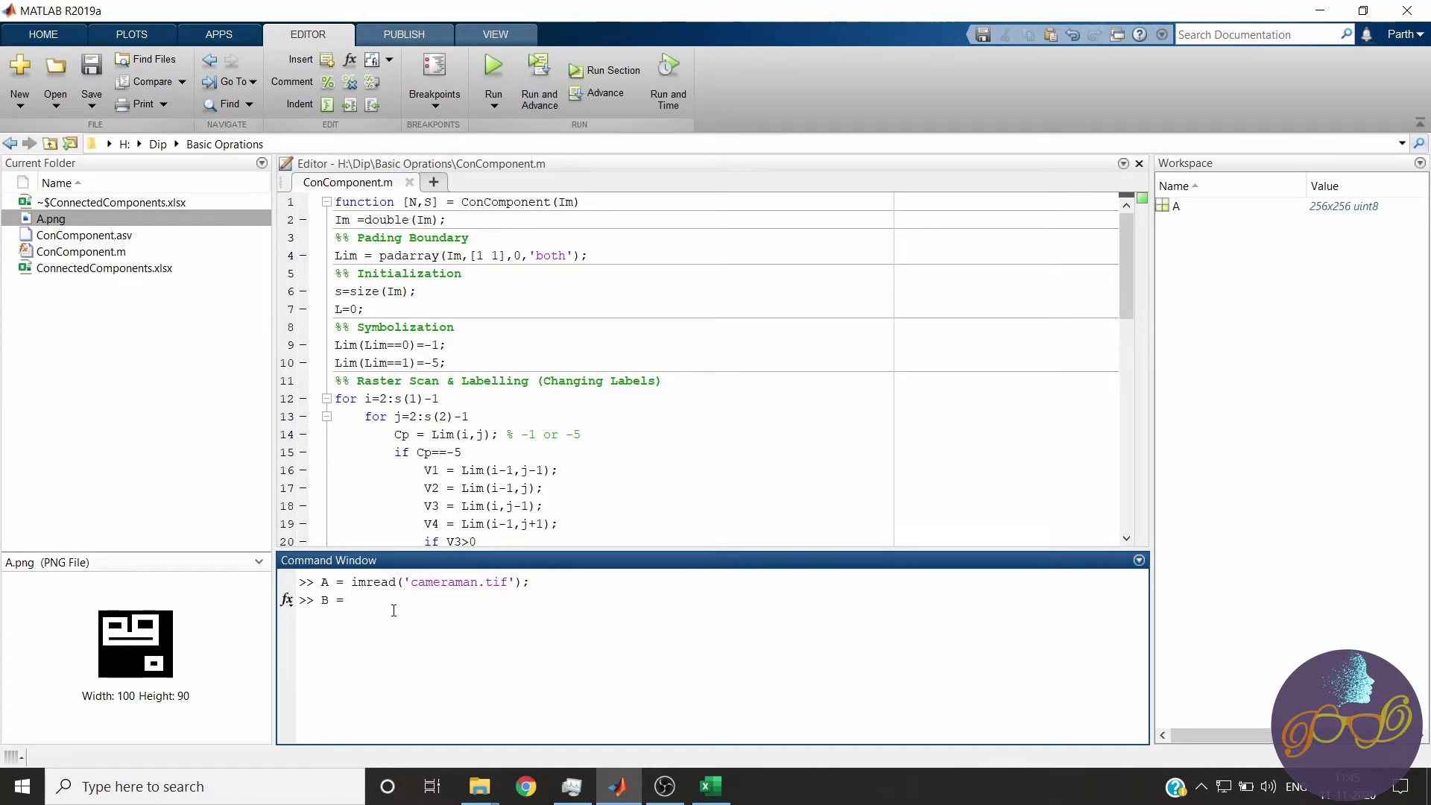
text(imbinarize()
text(A);)
key(Return)
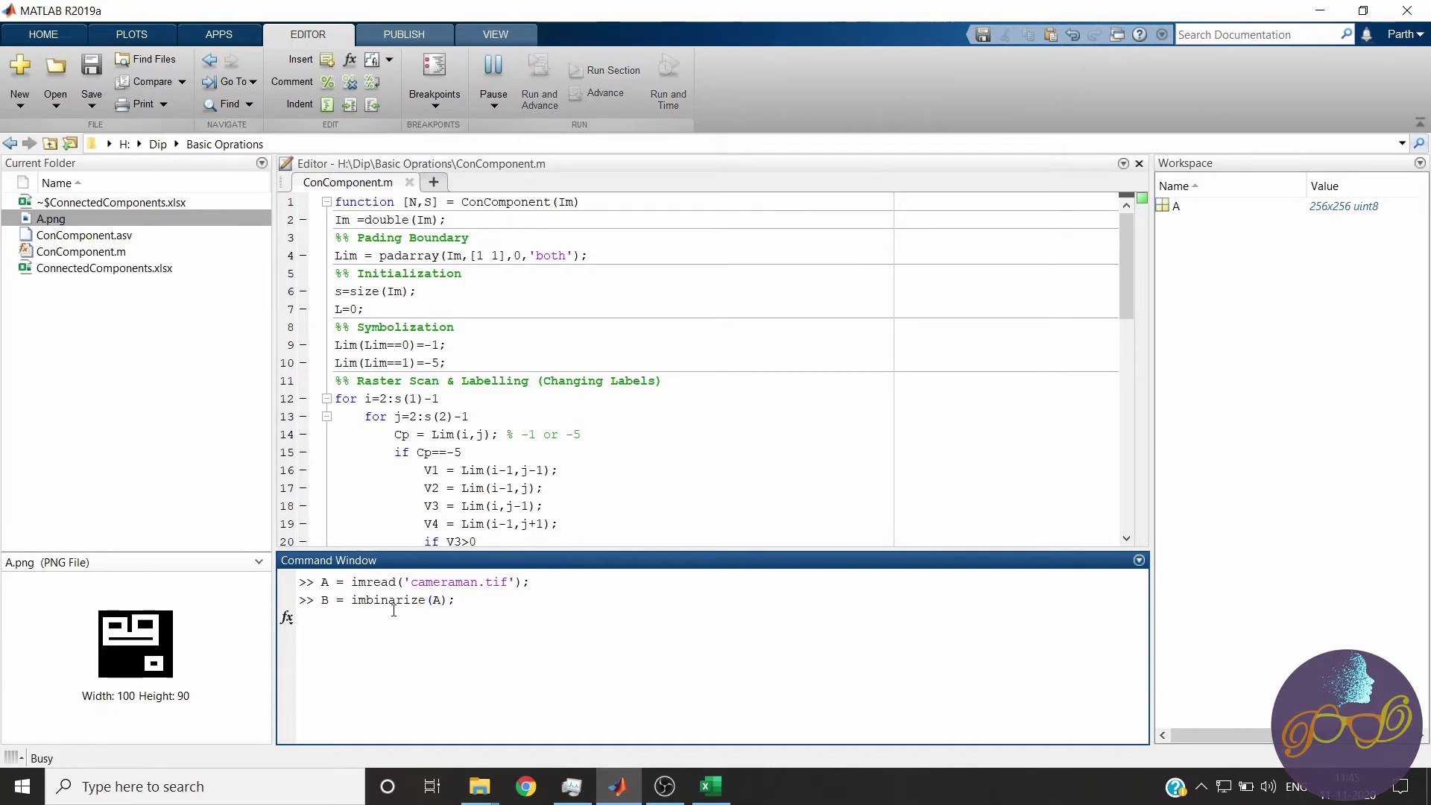
text(imshow(B))
Show B with imshow(B), maximize and restore Figure 1, then close it.
key(Return)
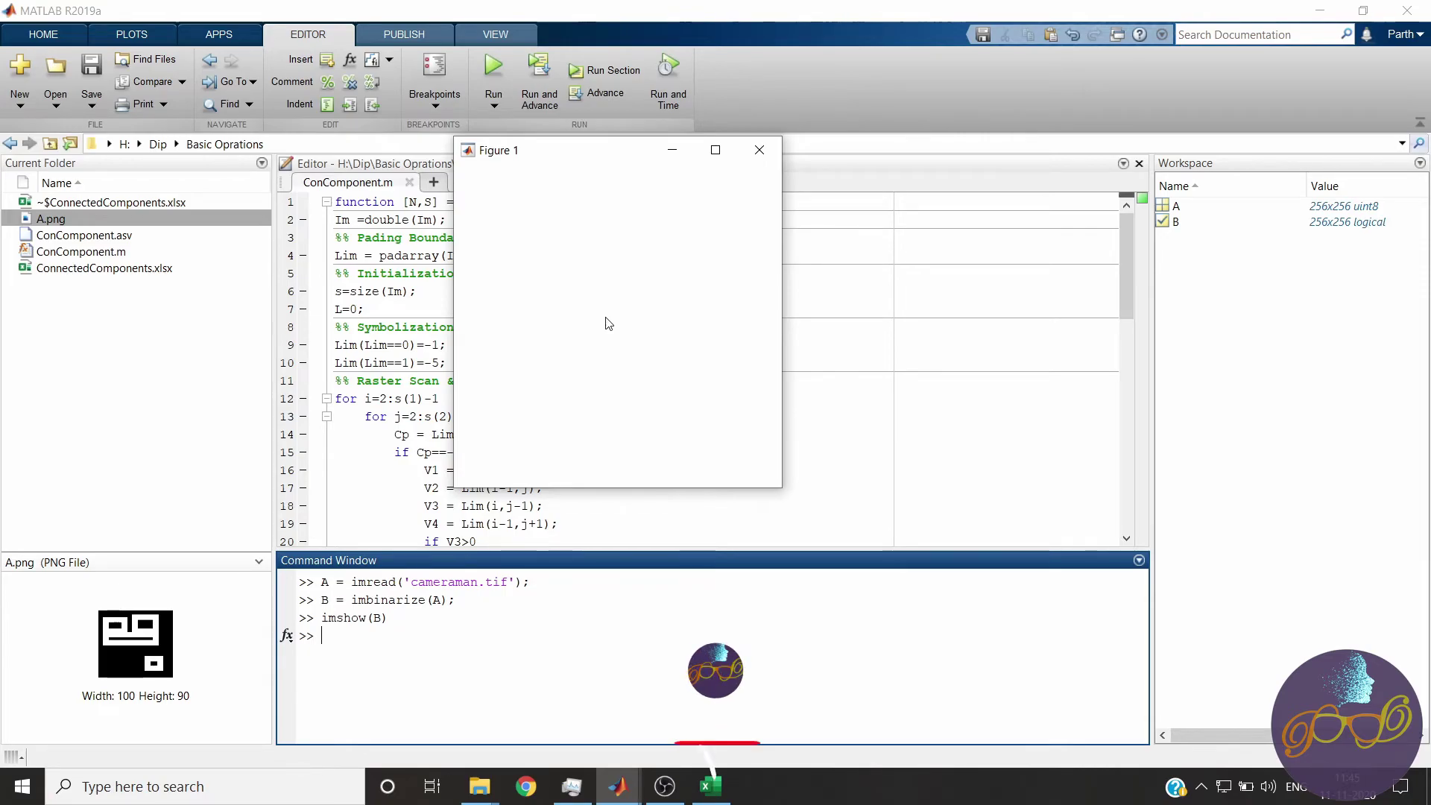
click(714, 149)
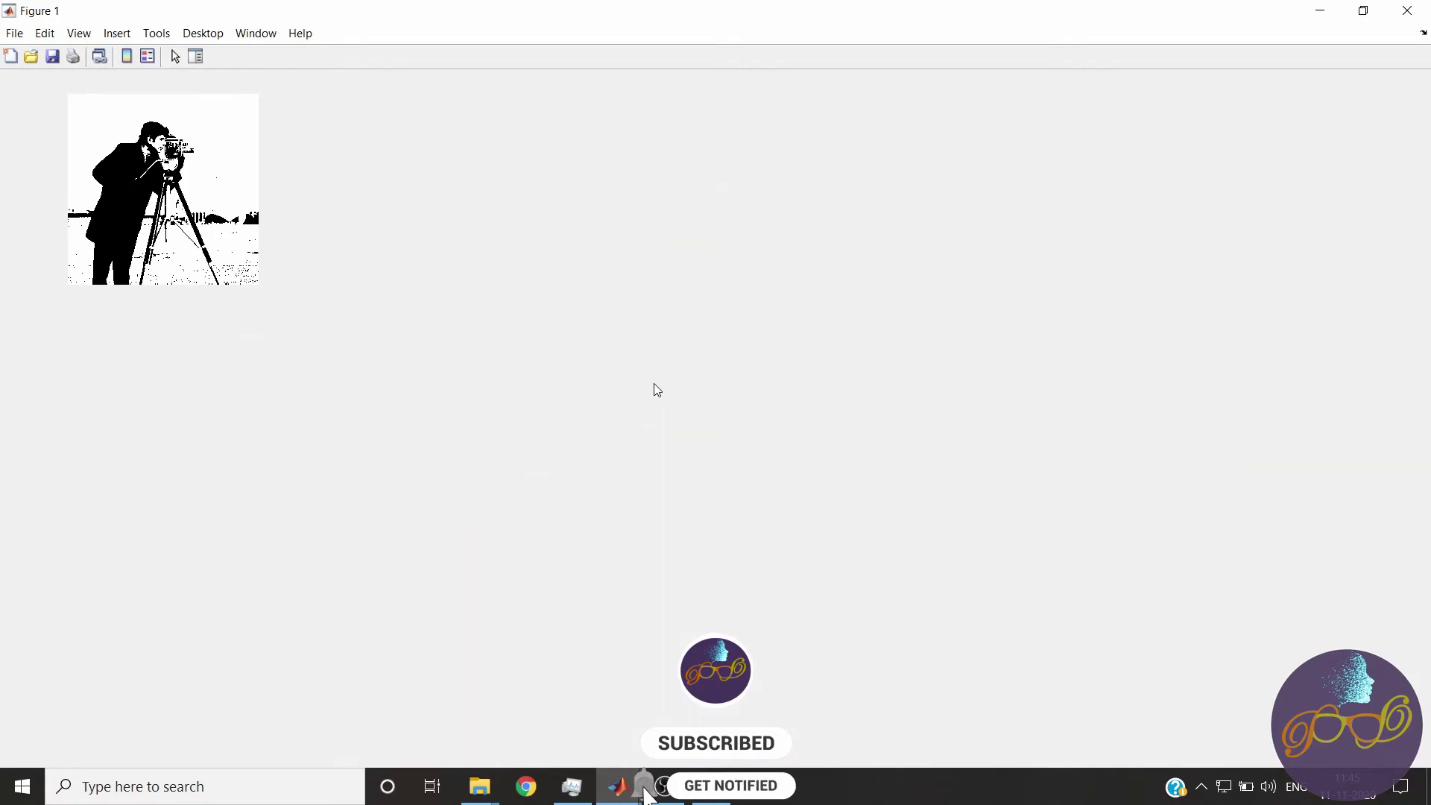
click(1363, 11)
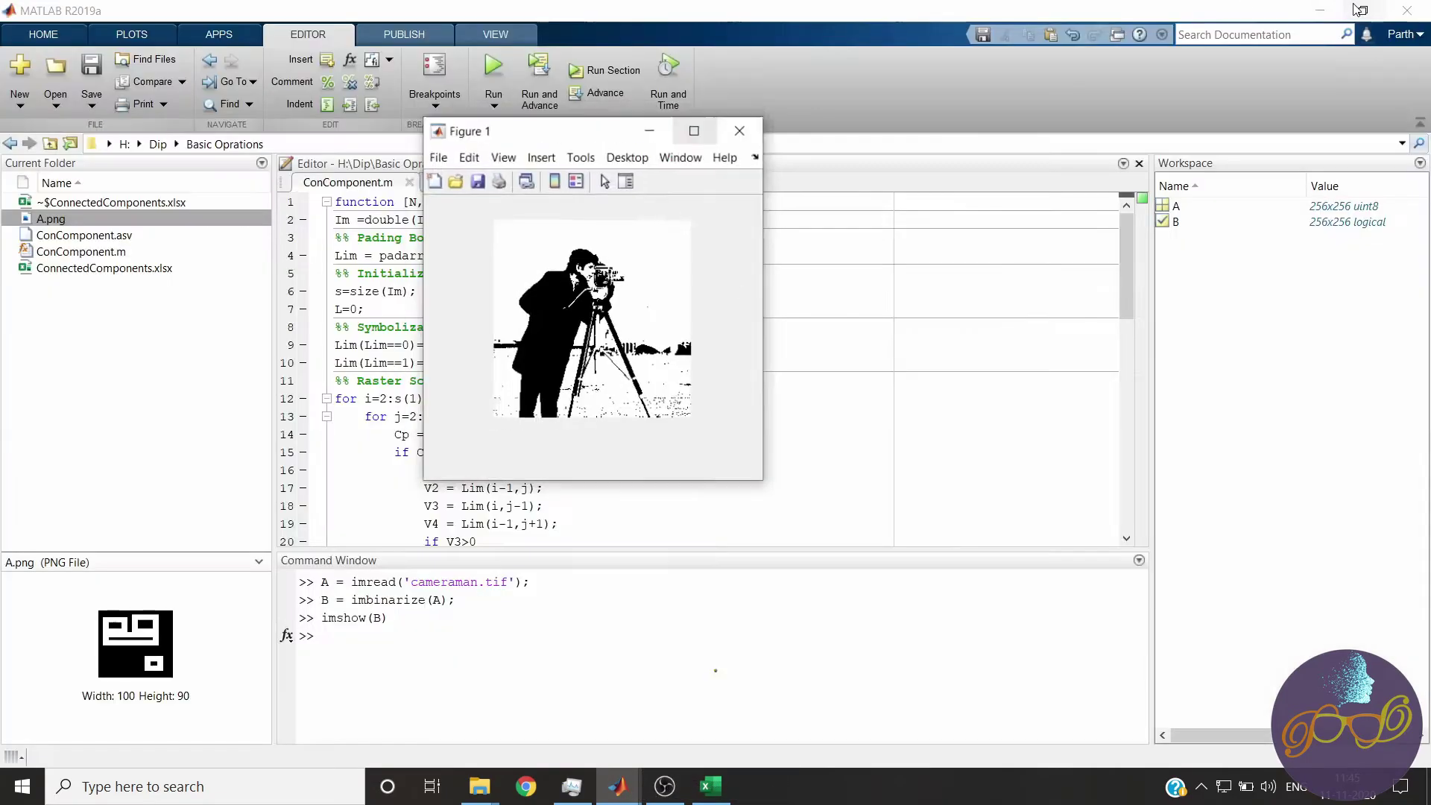
click(759, 149)
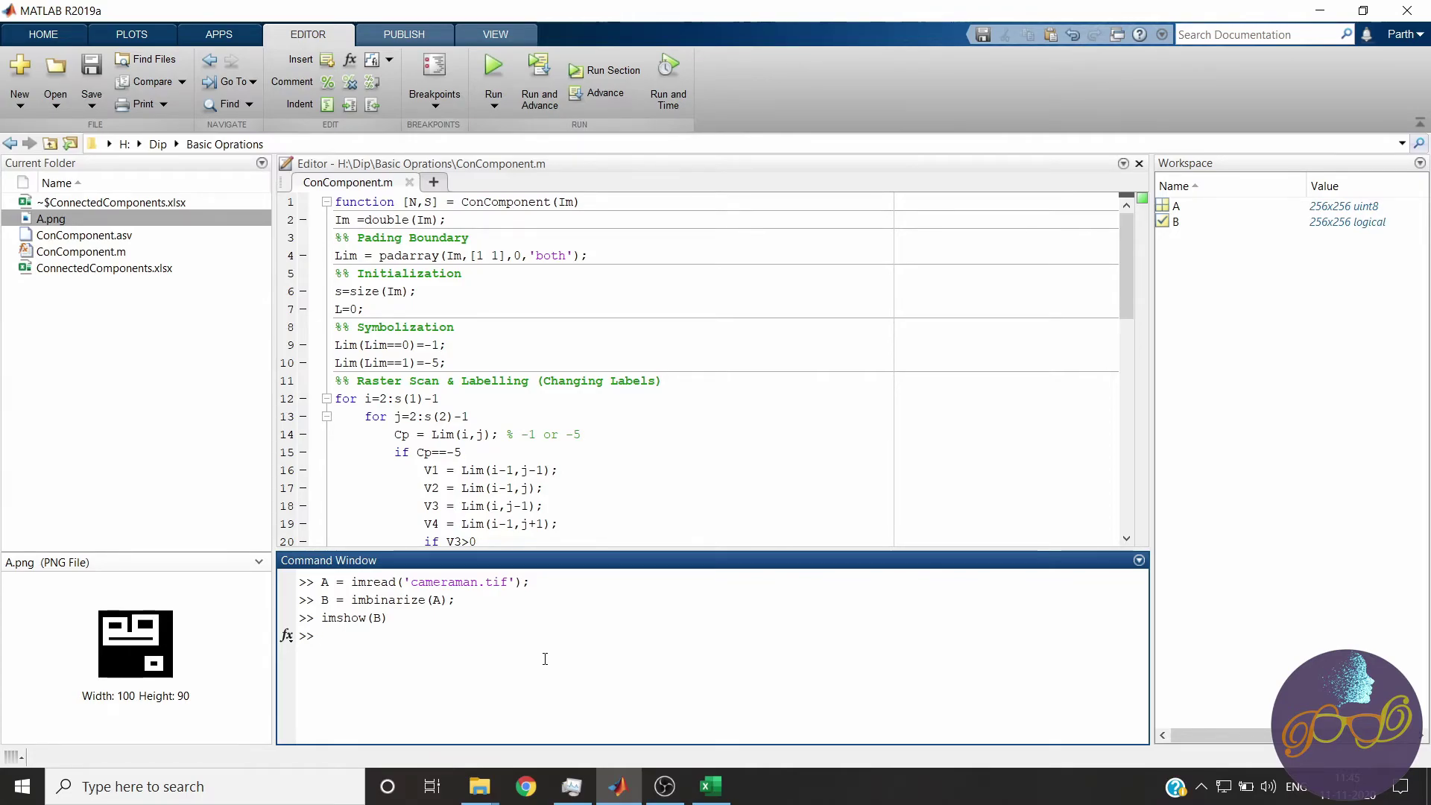
text(b)
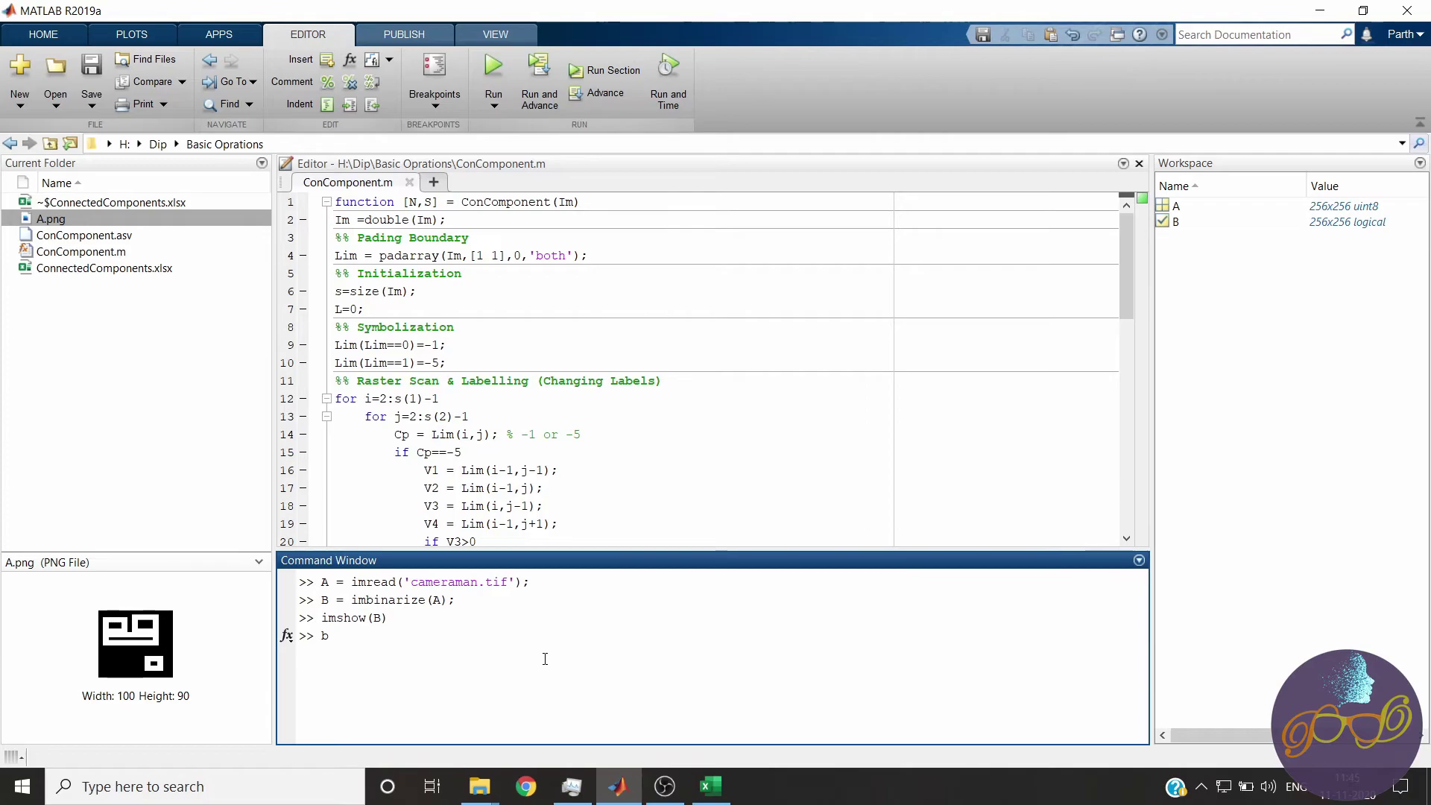
text(w)
text(conncomp)
text((B))
text(8);)
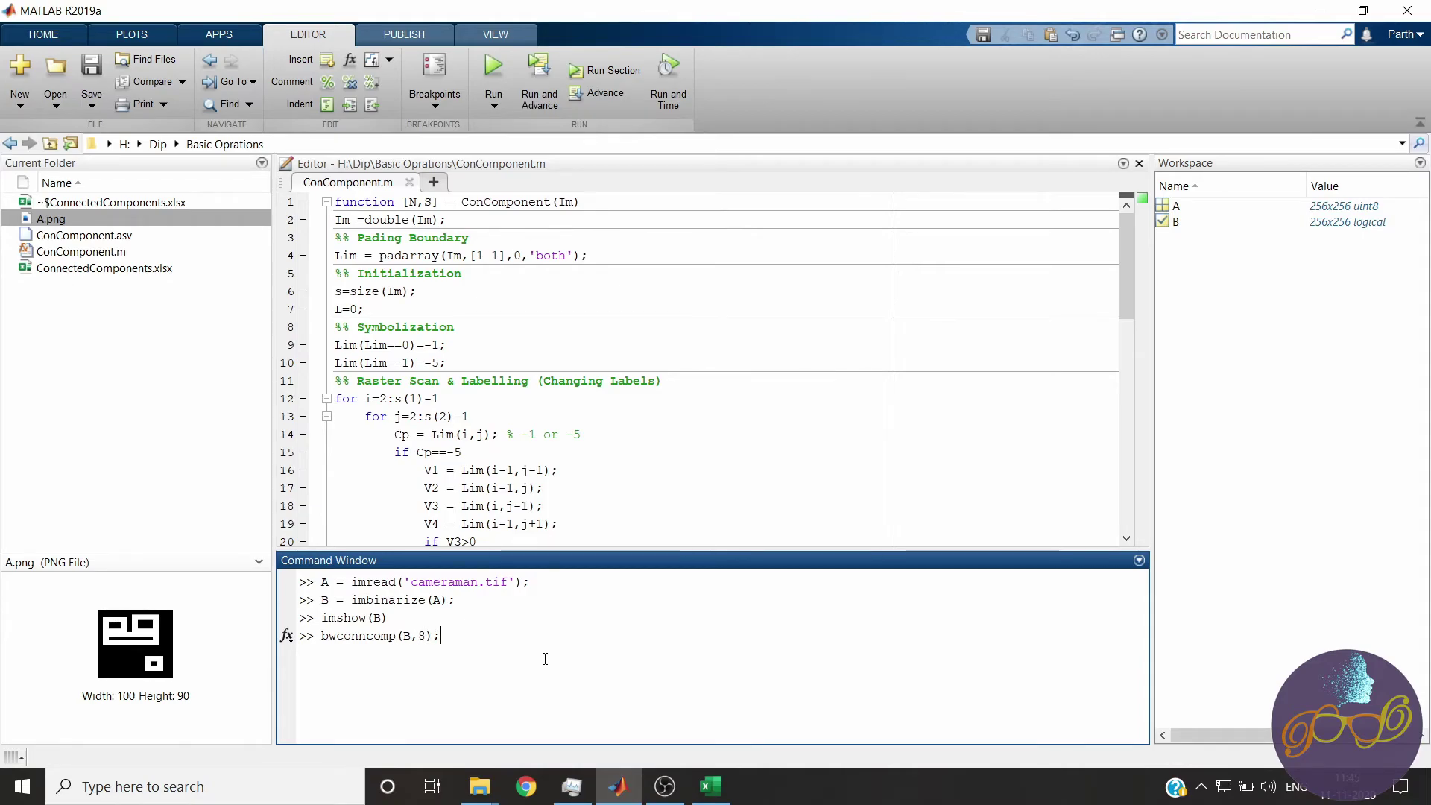
Run bwconncomp(B,8) and select the resulting ans struct in the Workspace.
key(Return)
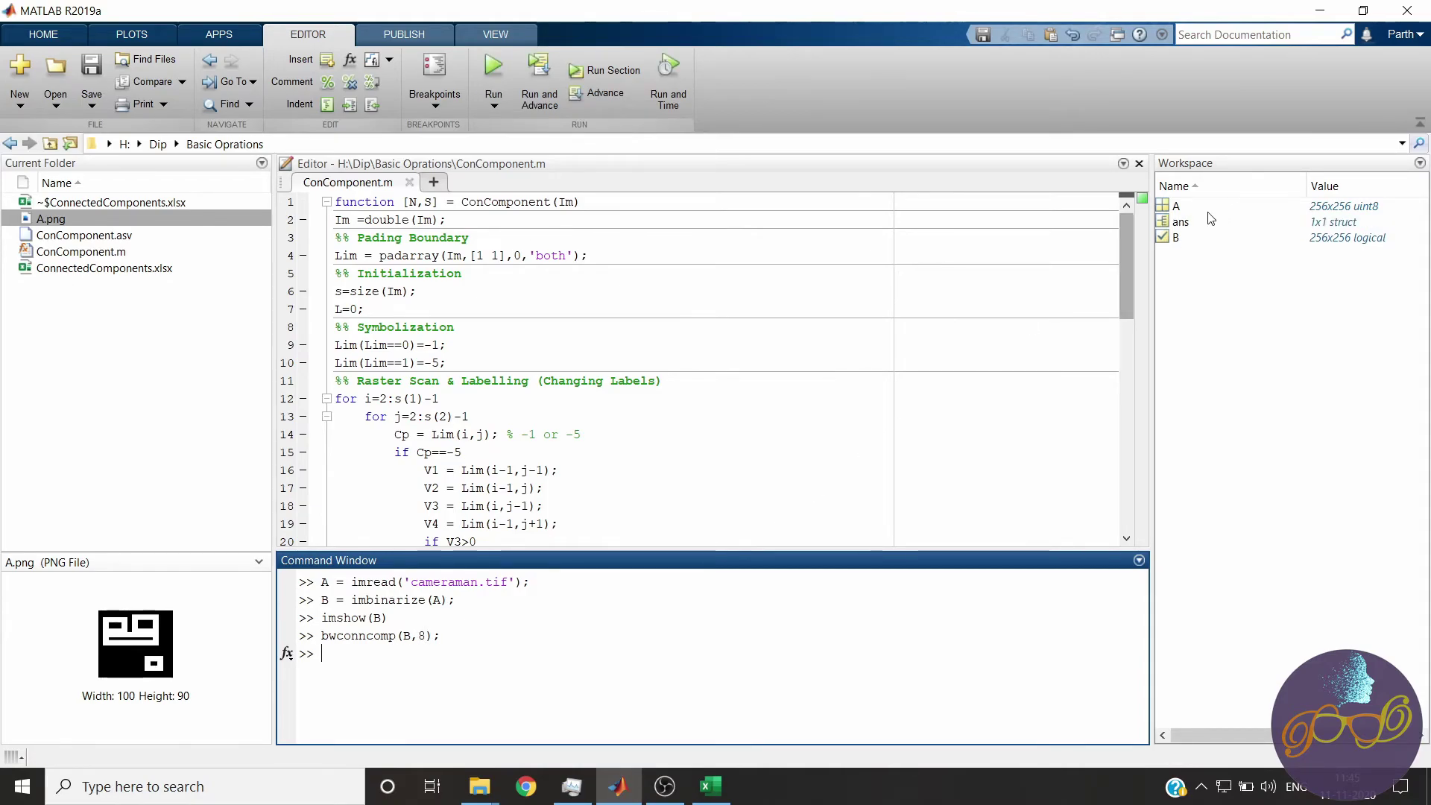
click(1178, 223)
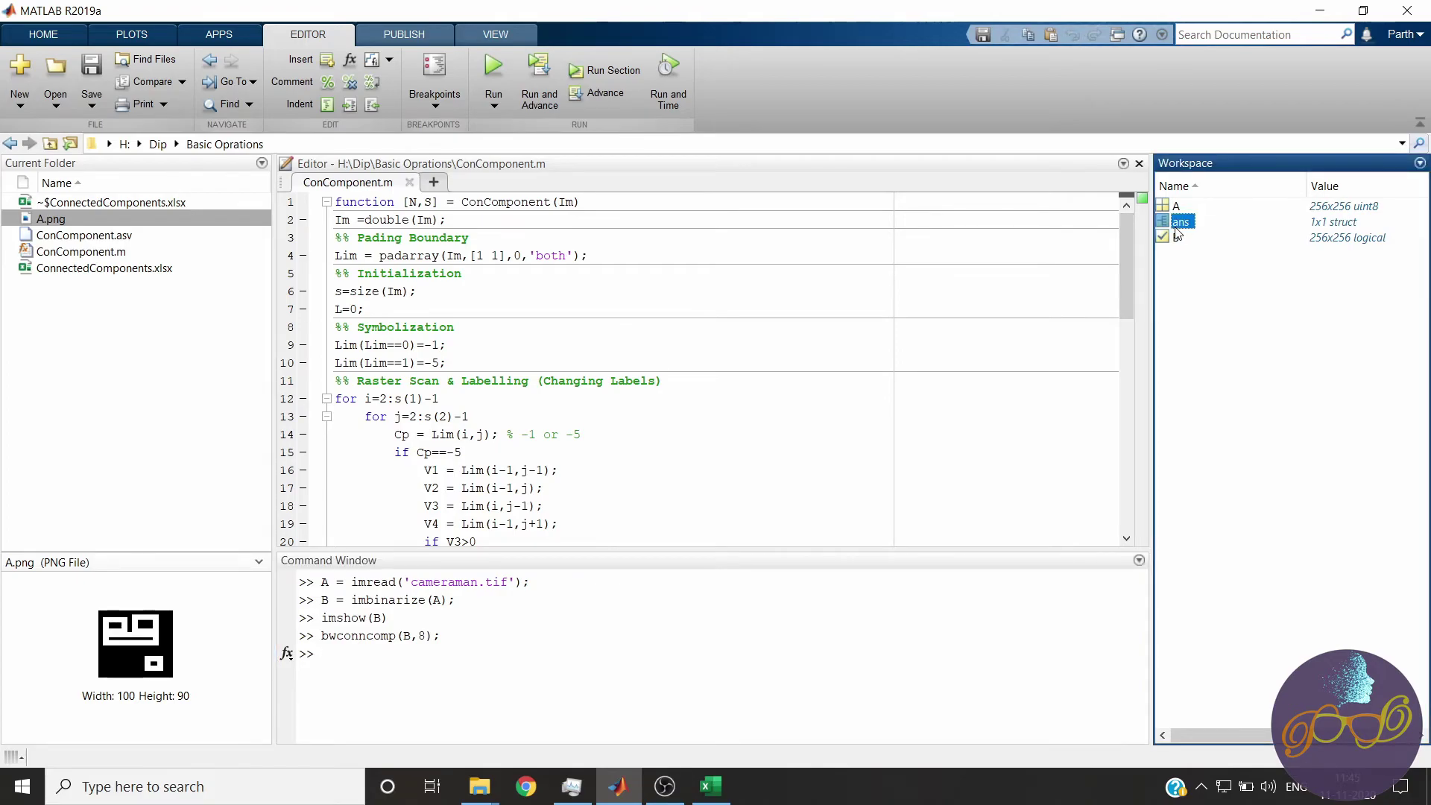
Open ans to check NumObjects is 27 and view the 1x27 PixelIdxList cell array.
double_click(1179, 223)
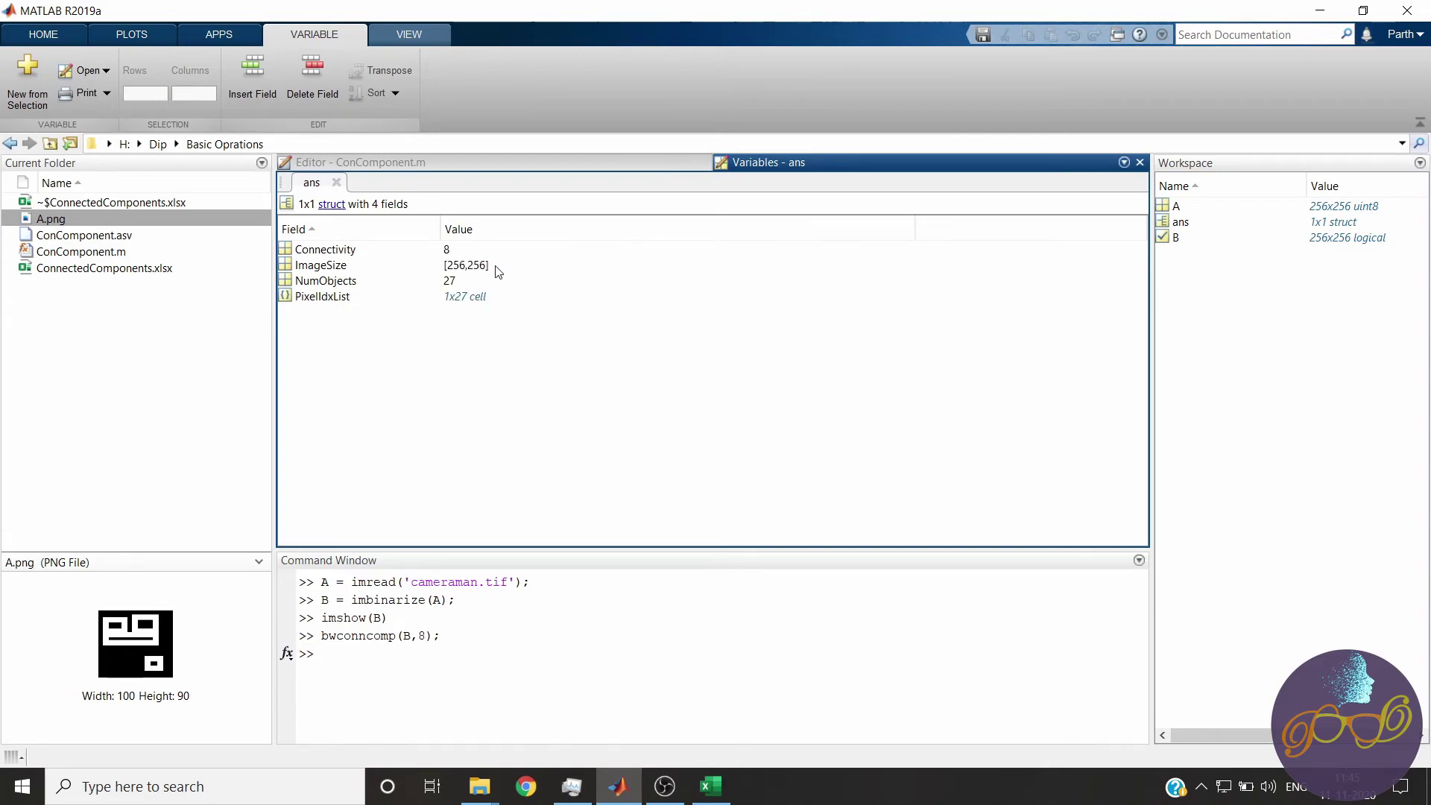
click(333, 286)
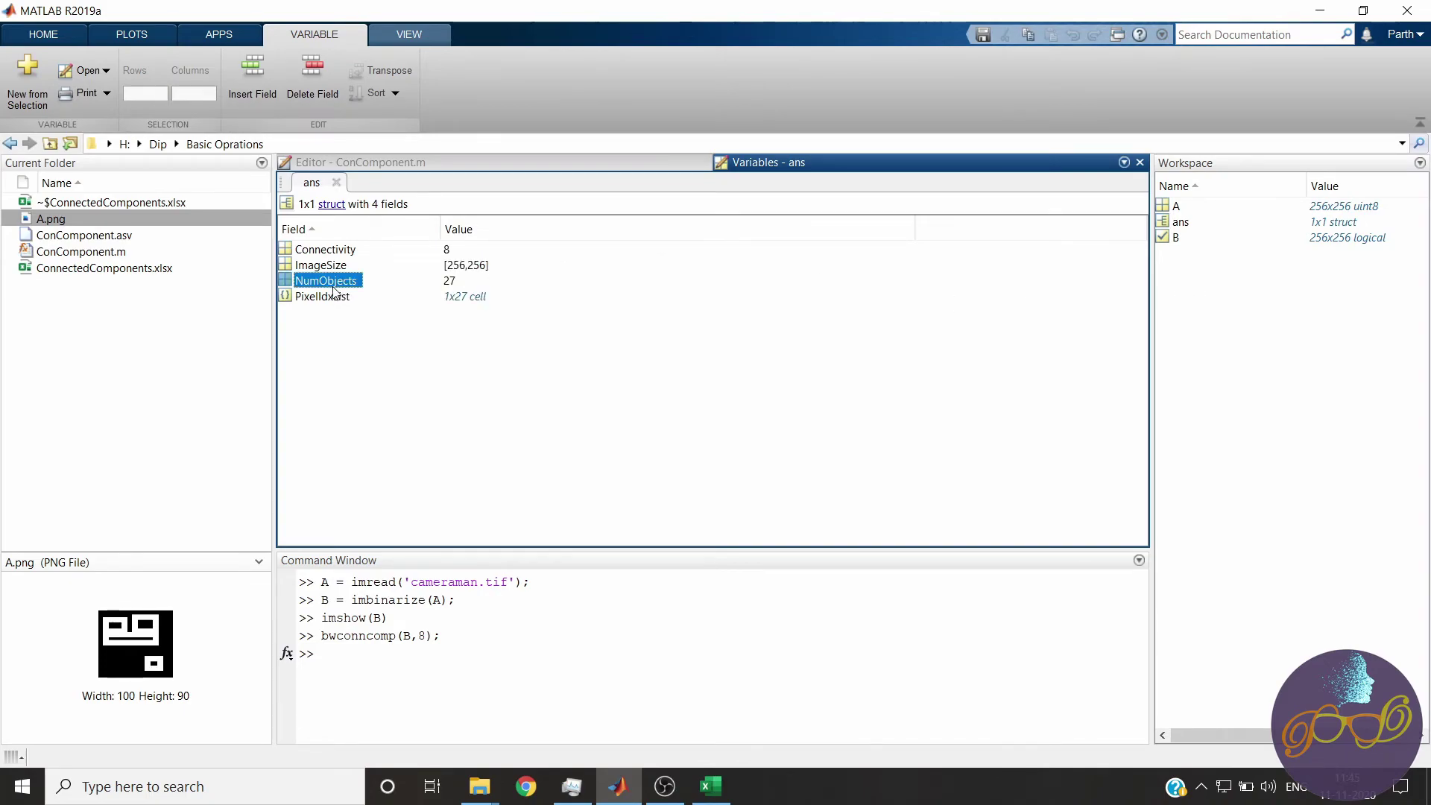
double_click(329, 296)
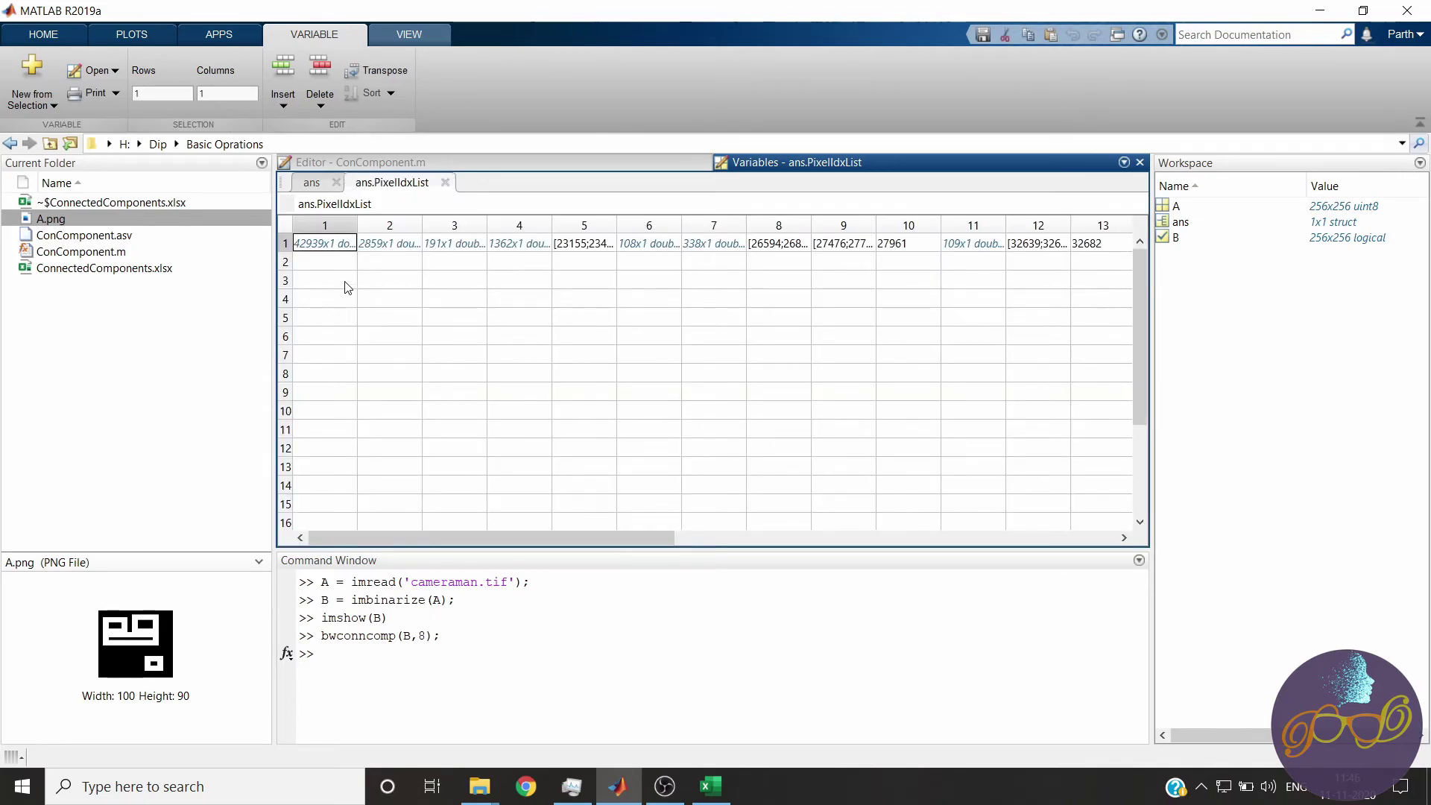
mouse_move(509, 537)
mouse_down()
mouse_move(620, 571)
mouse_move(239, 287)
mouse_up()
Run [N,S] = ConComponent(B); on the binarized image, giving N = 28 and a 1x28 cell S.
click(375, 169)
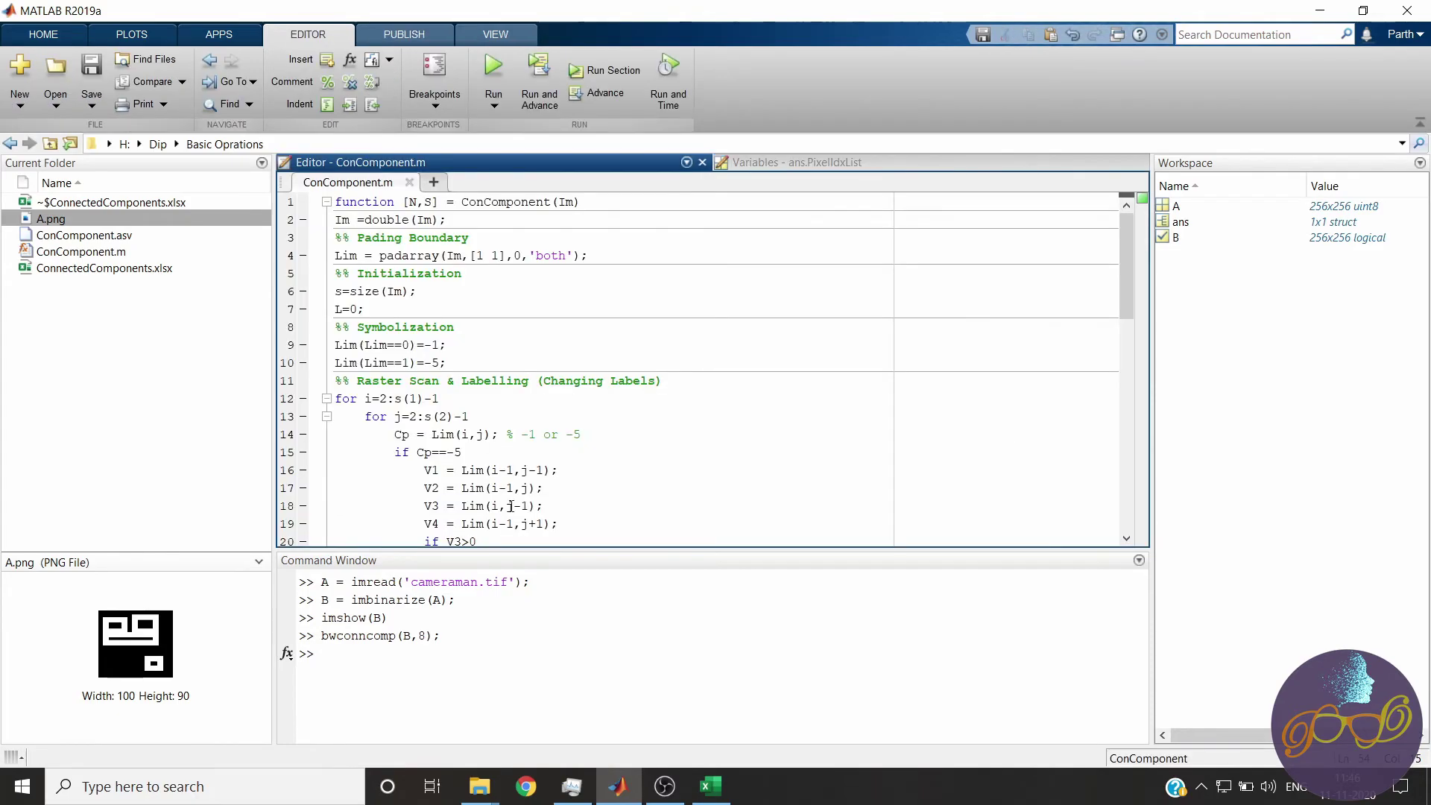
click(606, 653)
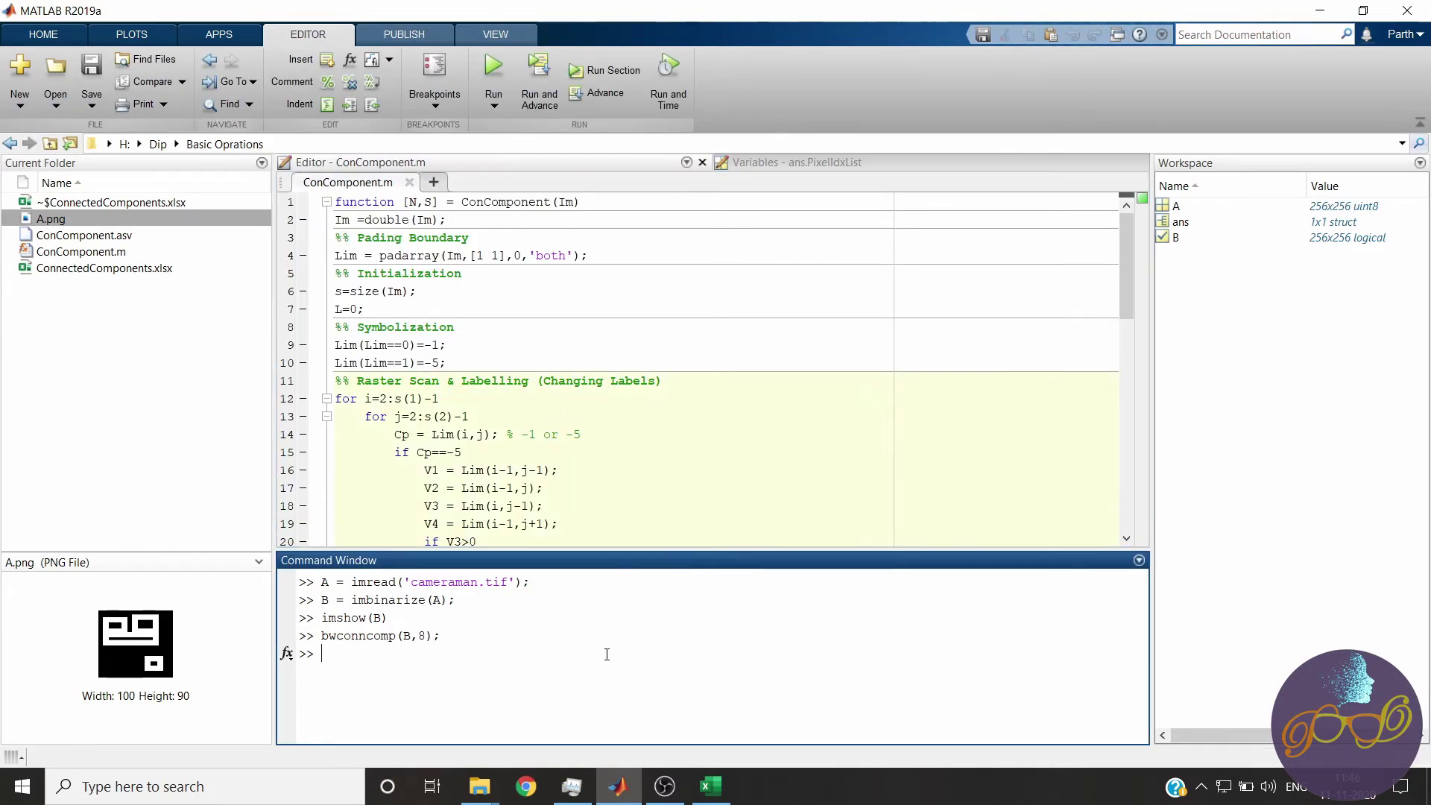
text([N,S])
text(= ConC)
key(Tab)
key(Return)
text(B);)
key(Return)
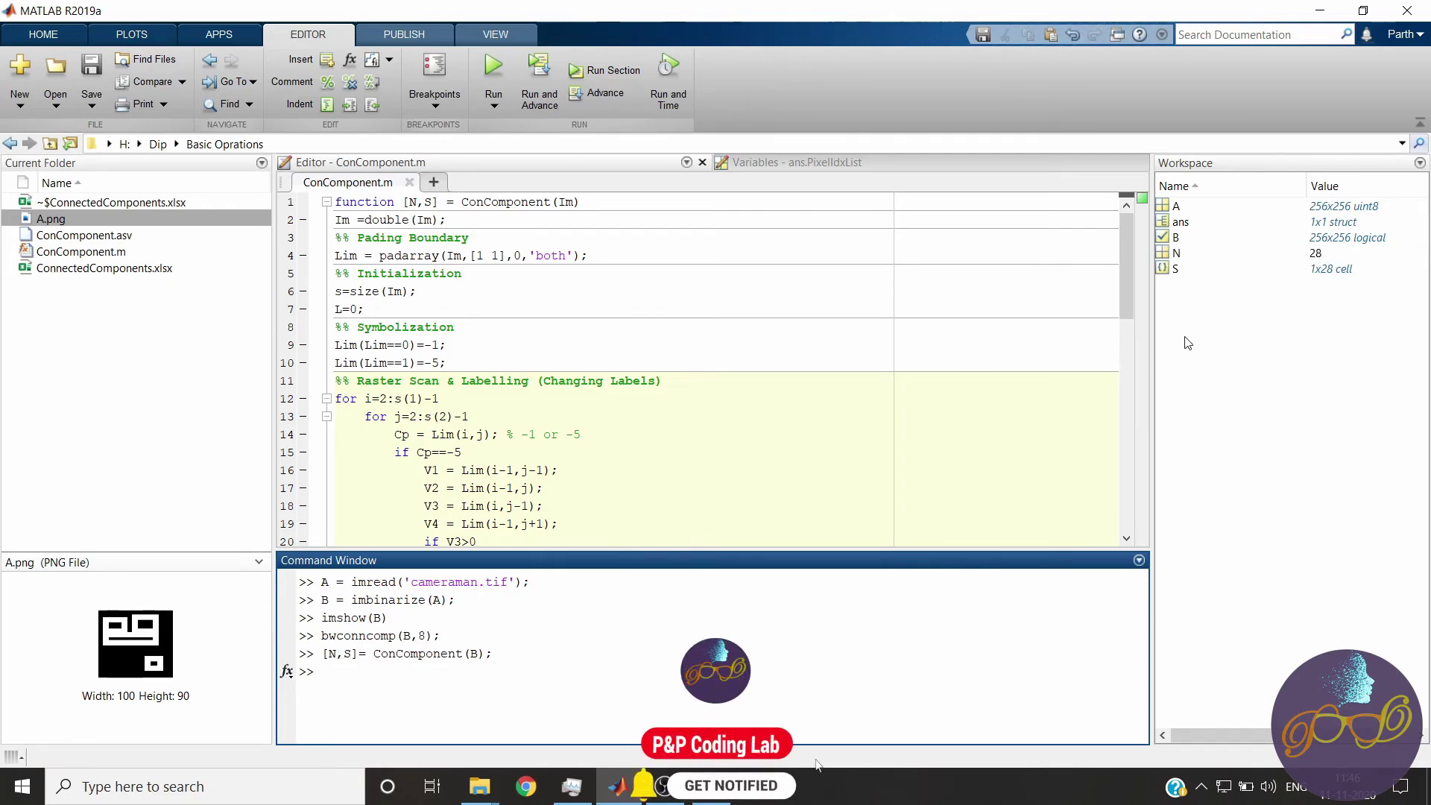
Check bwconncomp's NumObjects of 27 against N's value of 28.
click(836, 164)
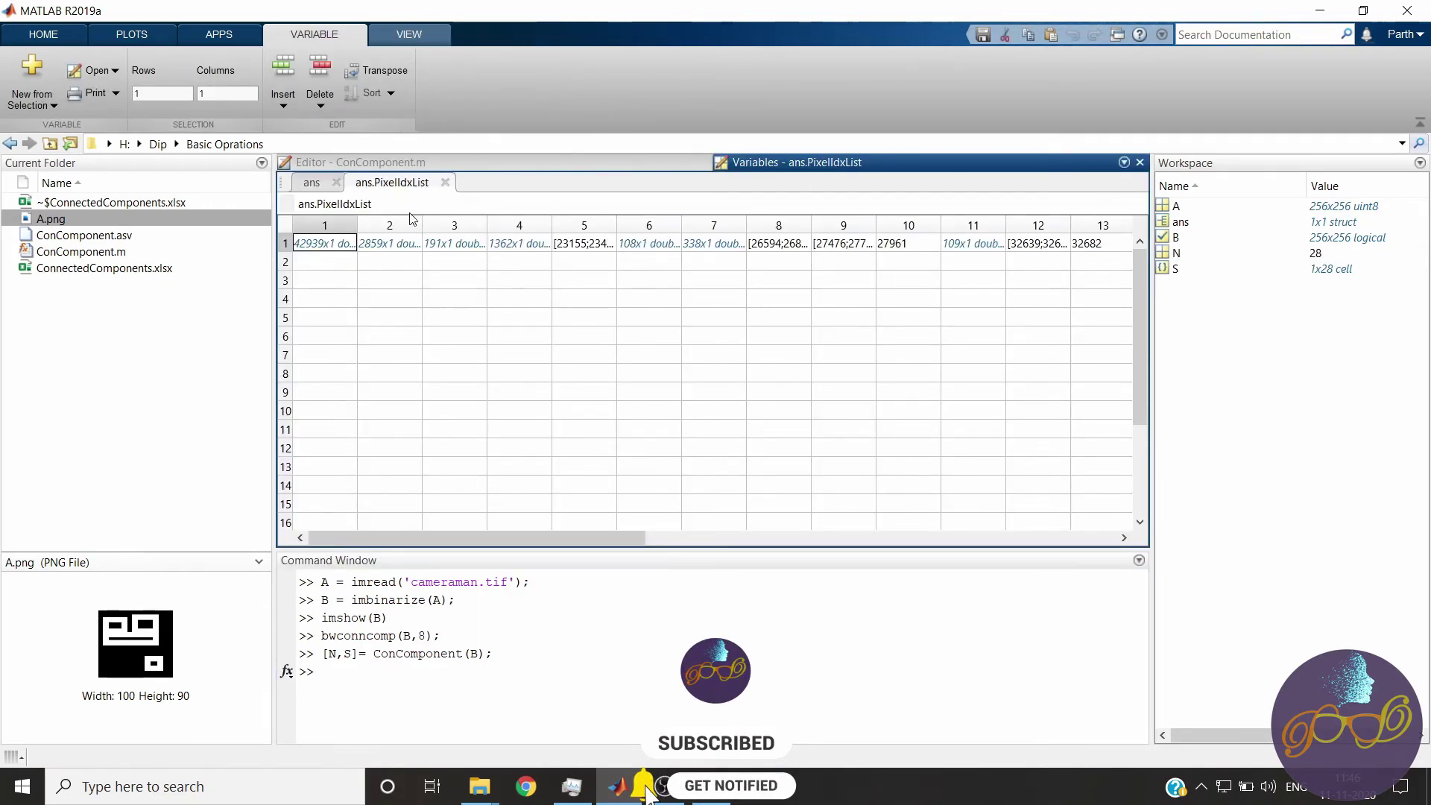
click(313, 182)
click(450, 281)
click(1174, 253)
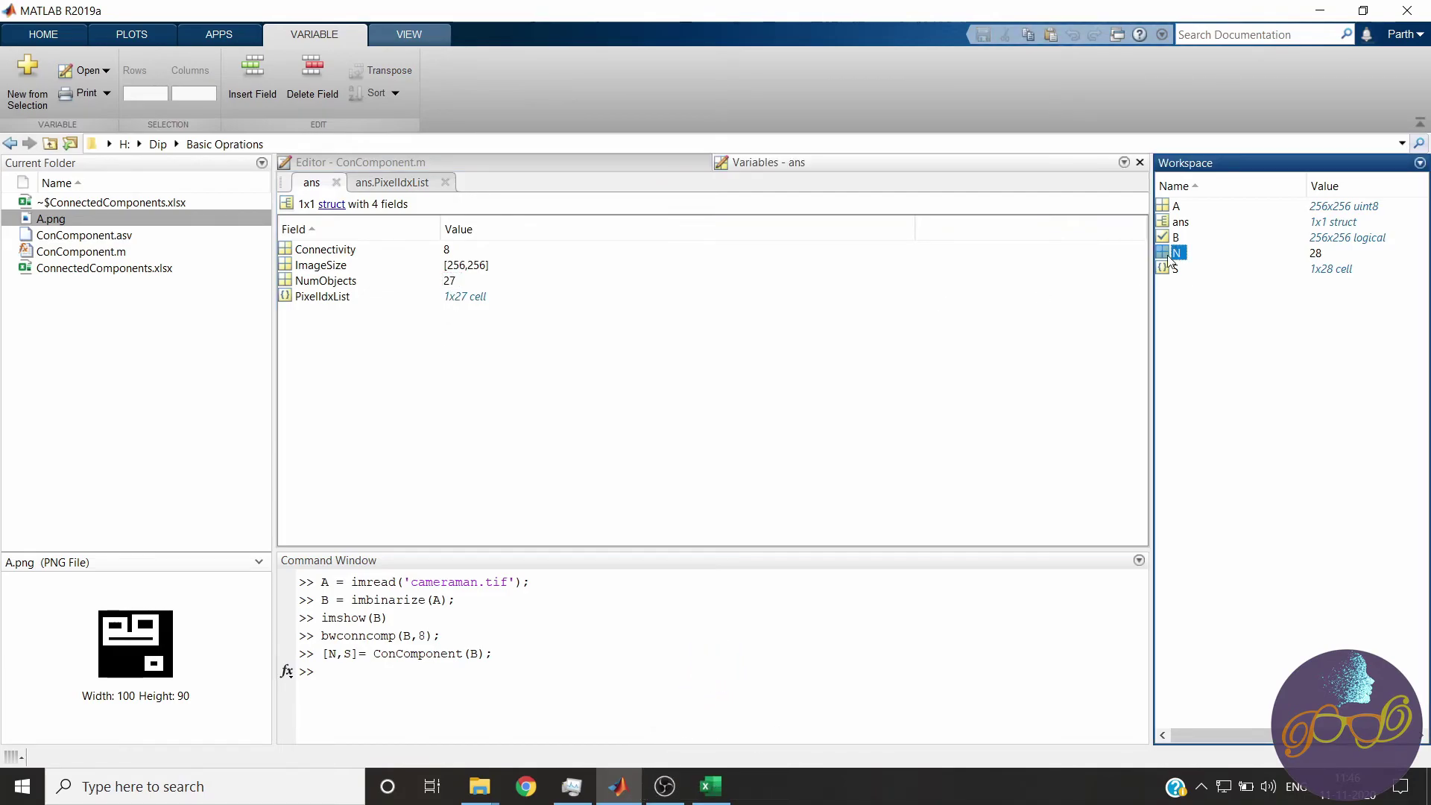
double_click(1174, 254)
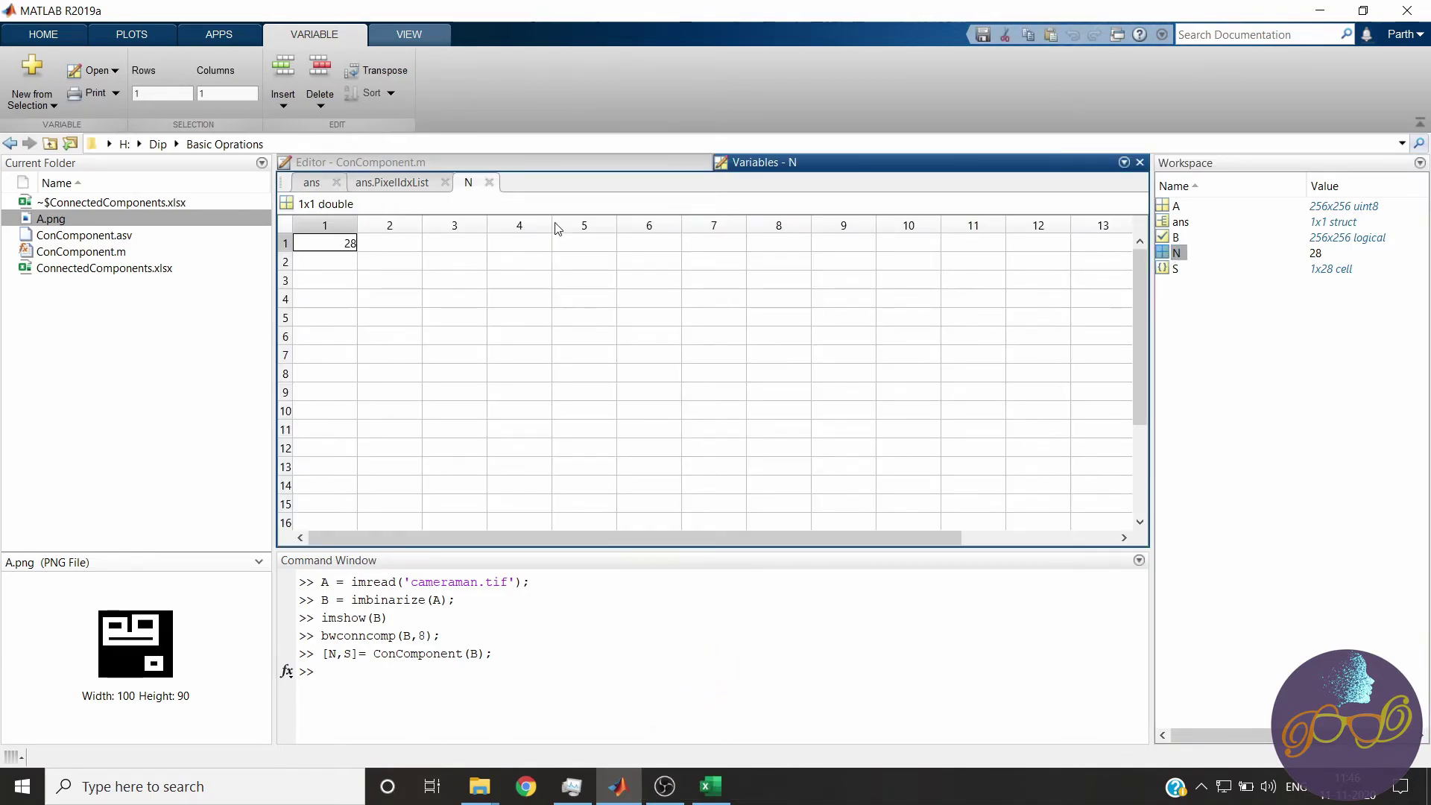
click(489, 183)
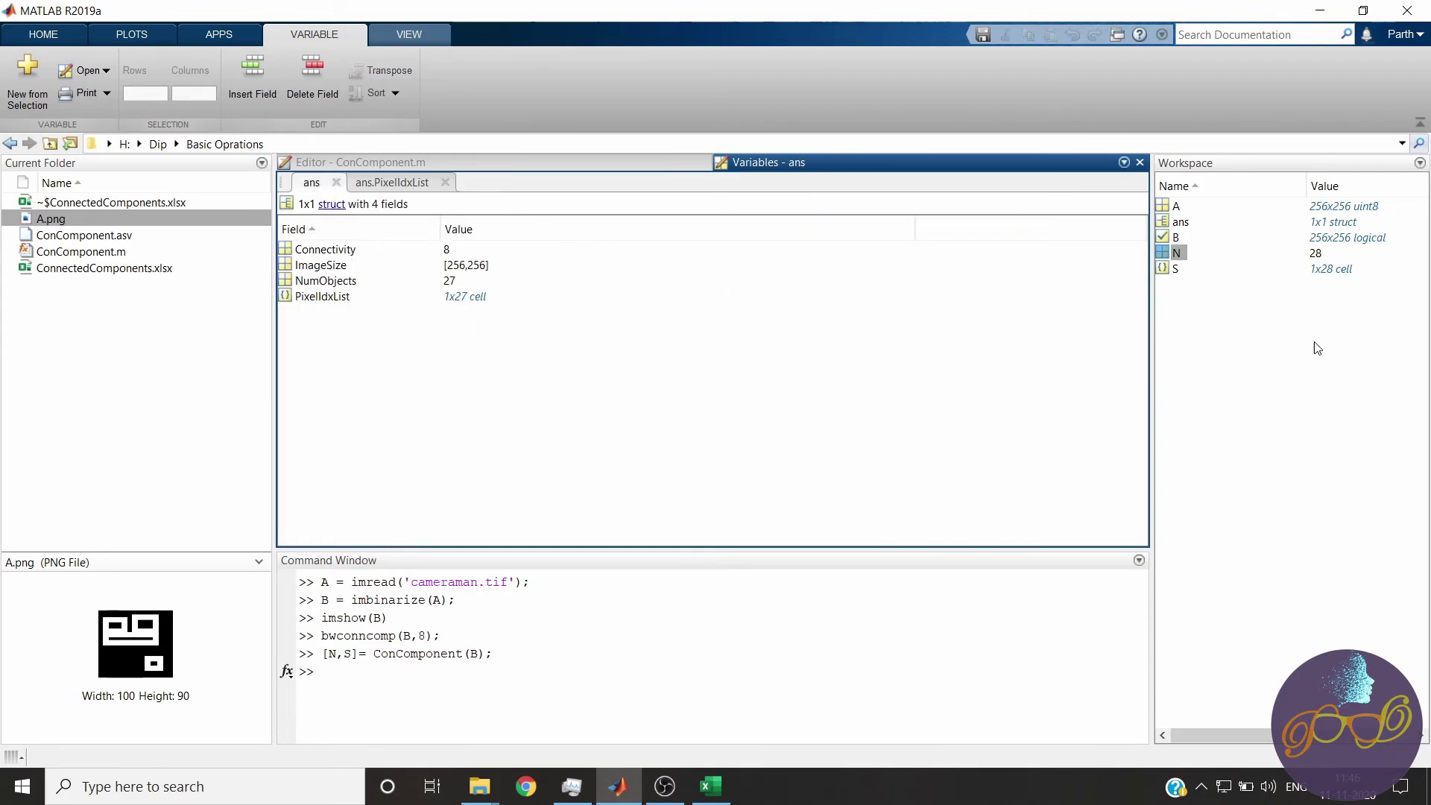
Open the 1x28 cell S and compare its cells with ans.PixelIdxList.
double_click(1175, 270)
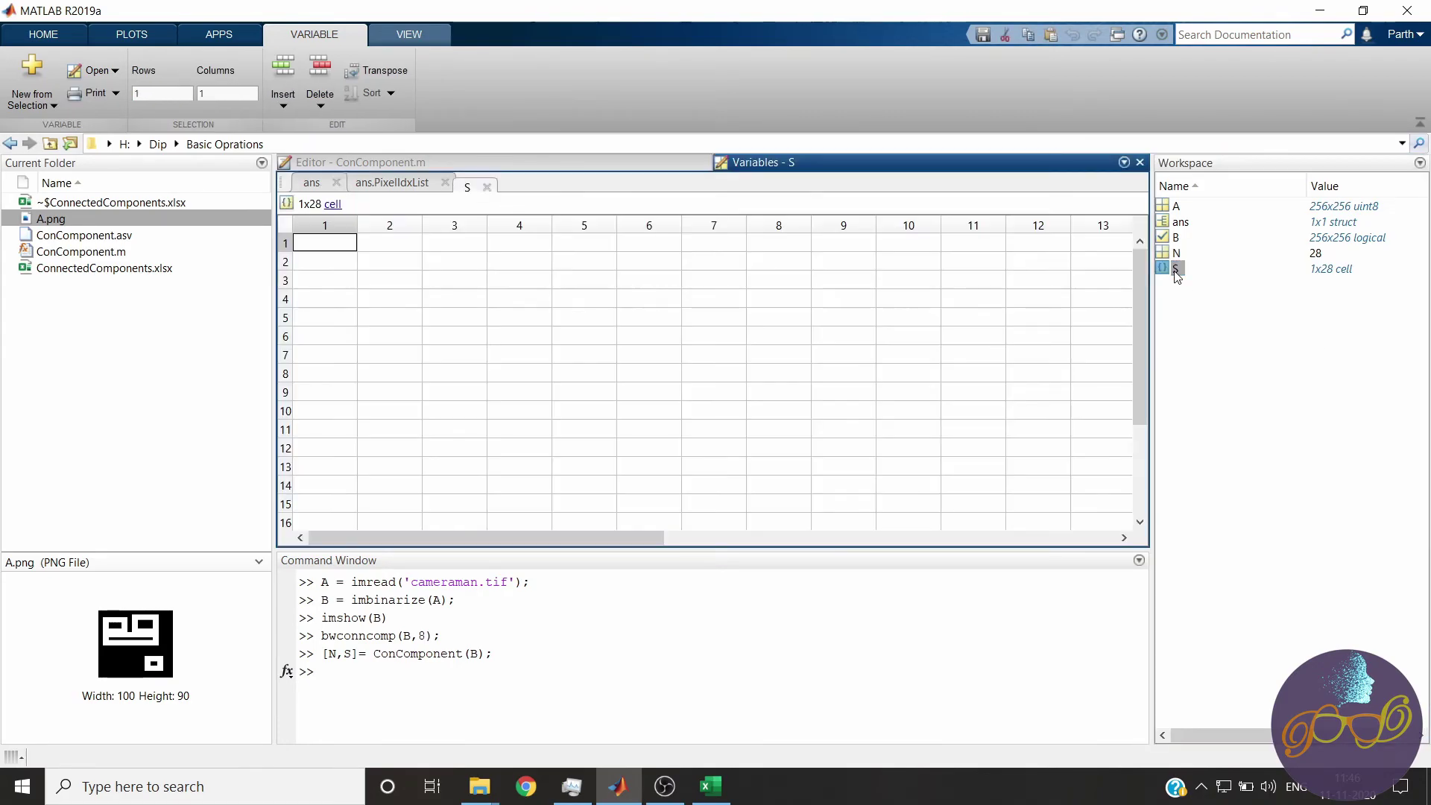
click(417, 184)
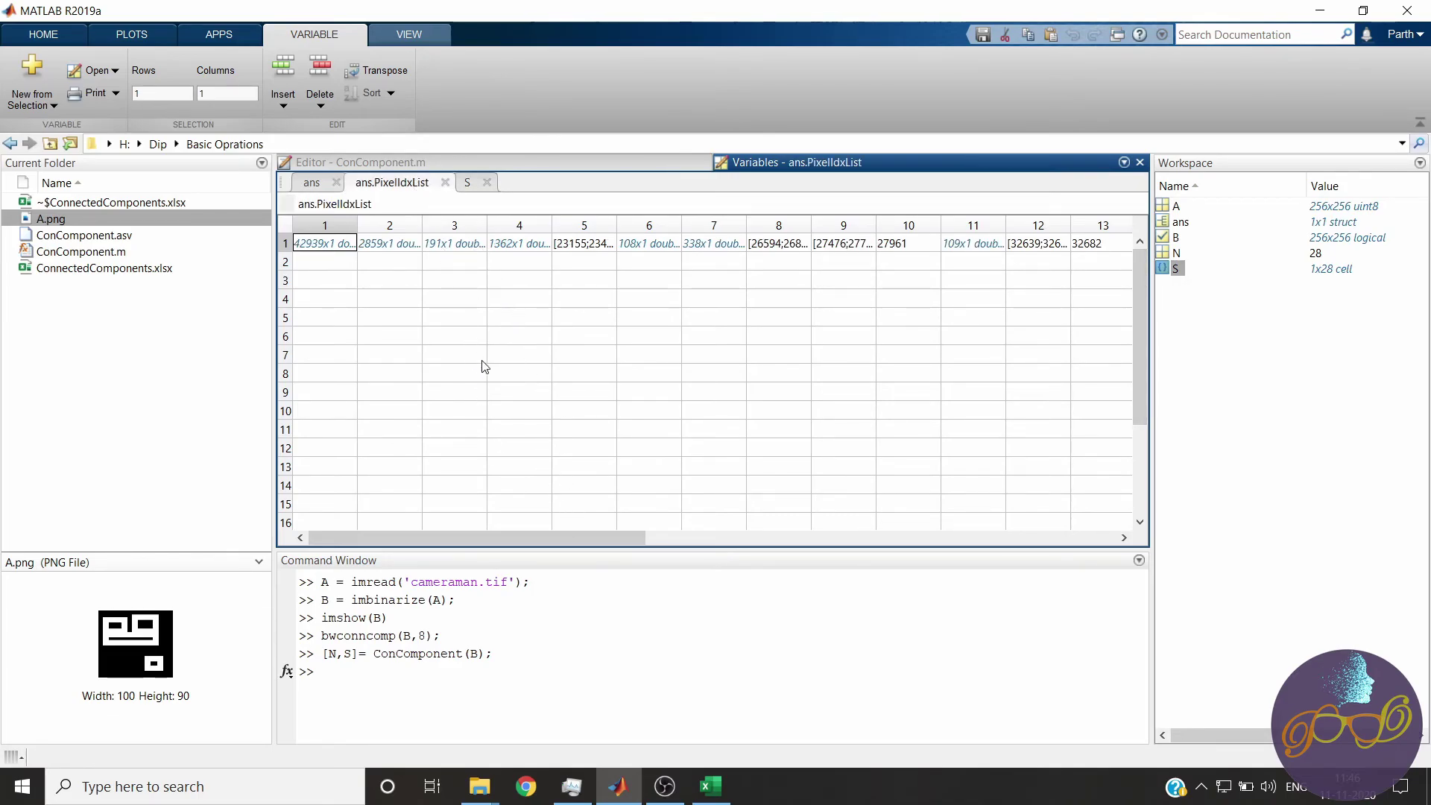
drag(495, 550, 1015, 526)
click(900, 243)
click(836, 243)
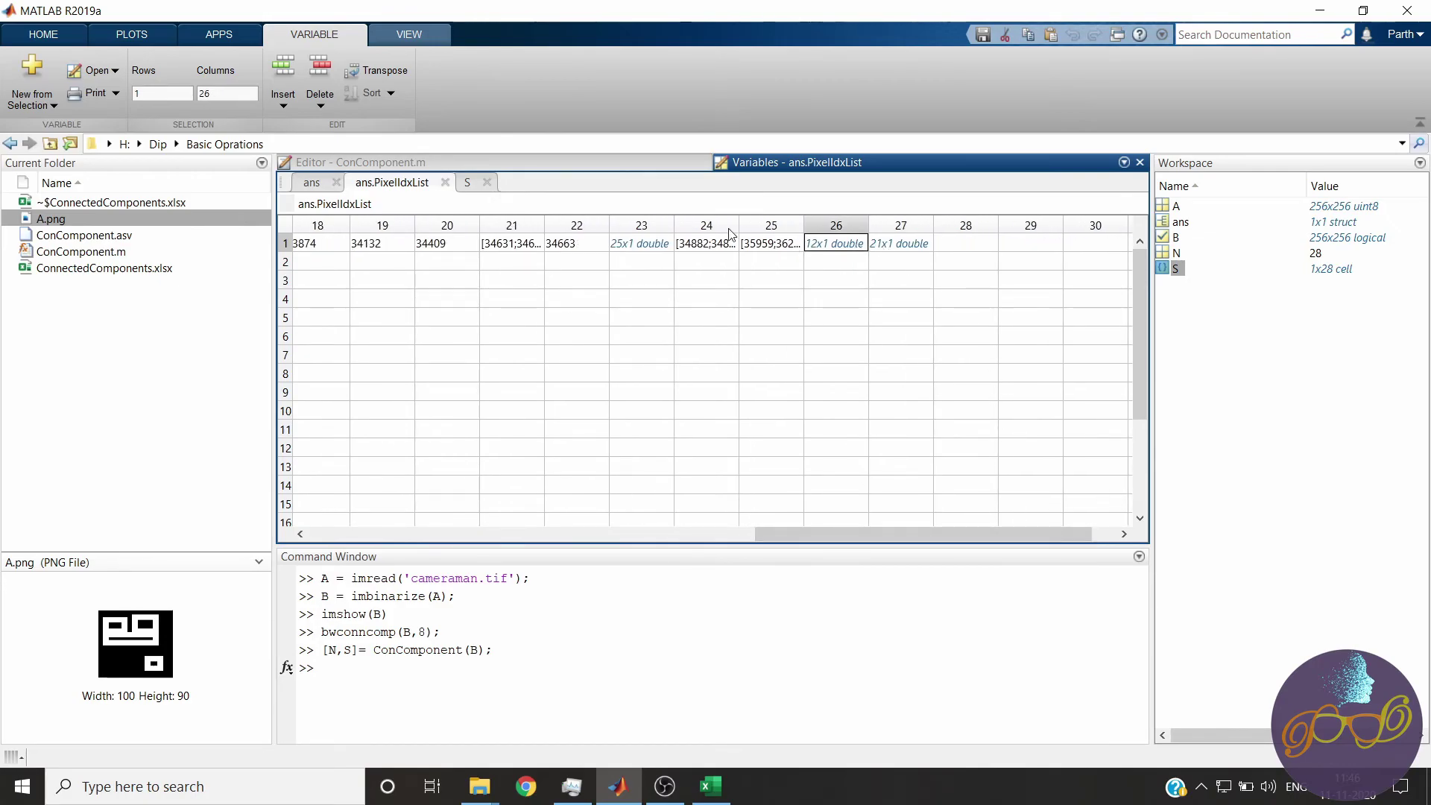
click(468, 183)
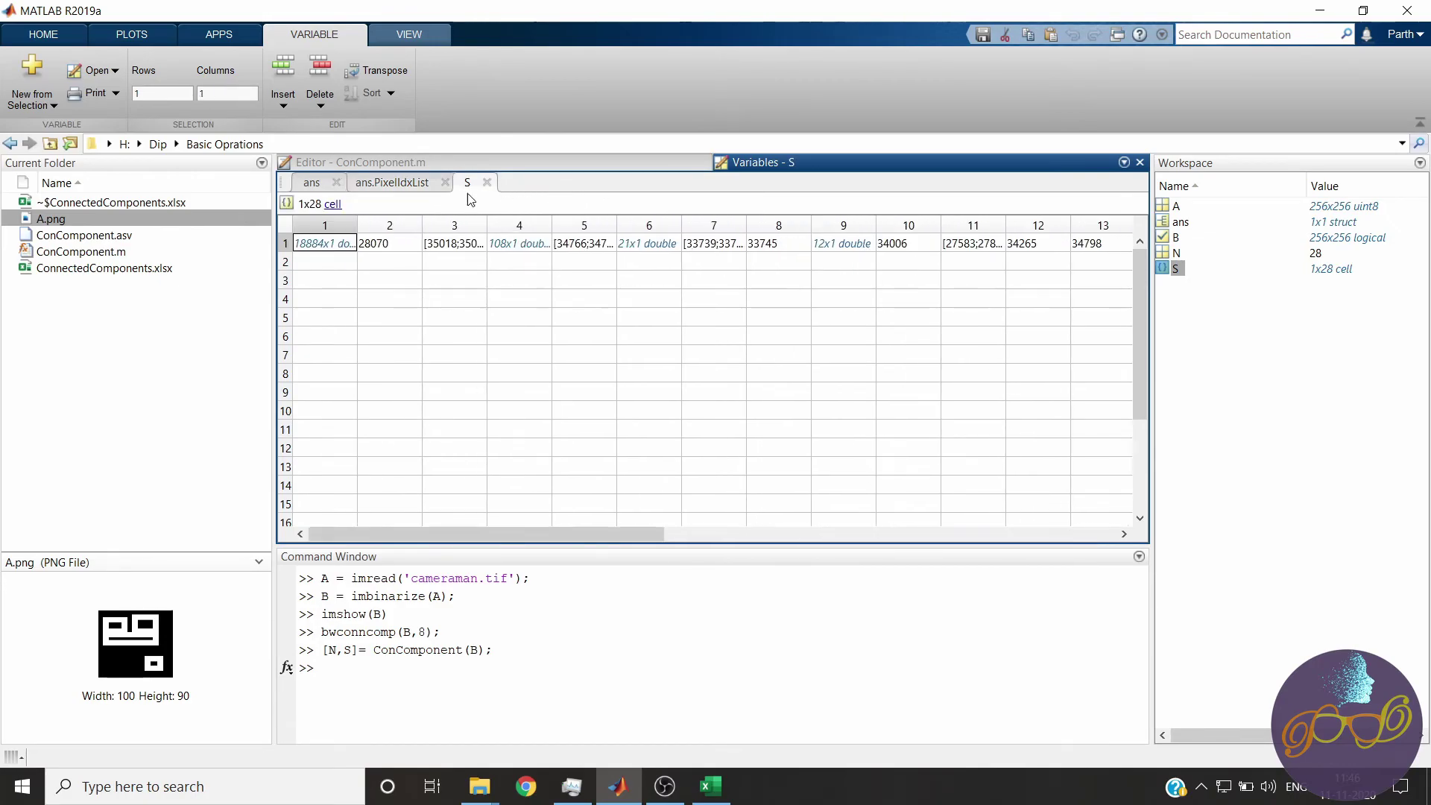
click(886, 243)
click(676, 242)
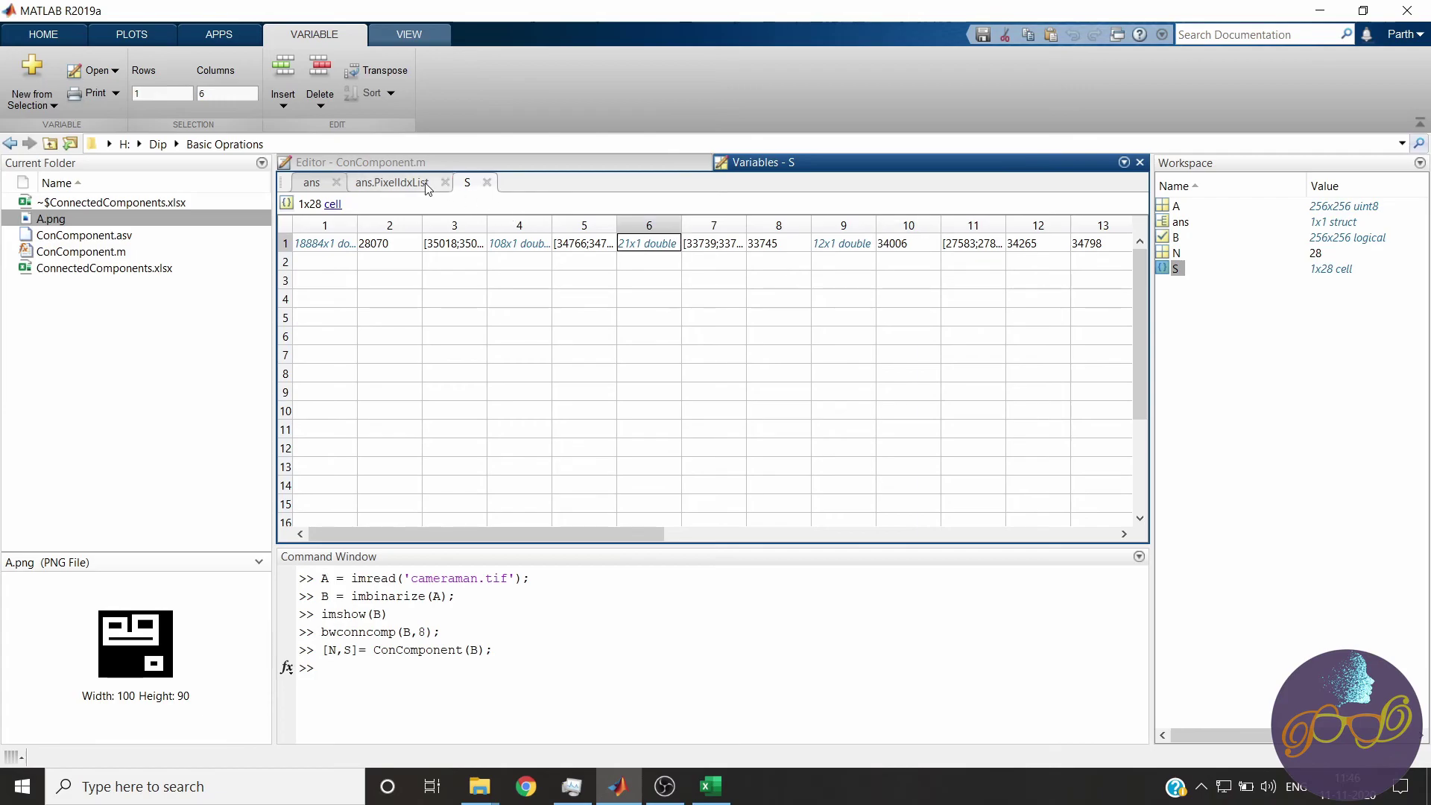
Compare more PixelIdxList entries with S's cells, then close both variable tabs.
click(391, 182)
click(473, 233)
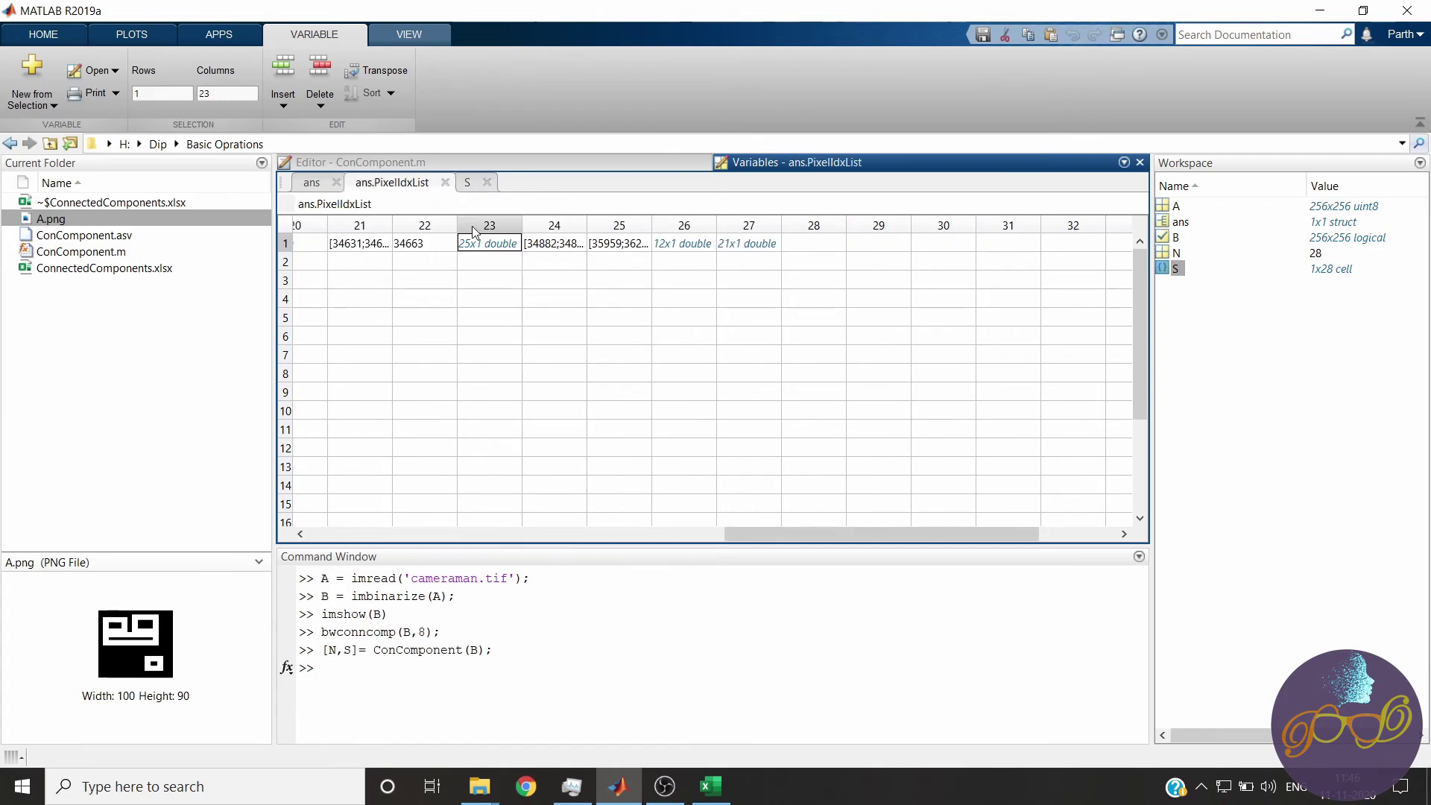
click(469, 184)
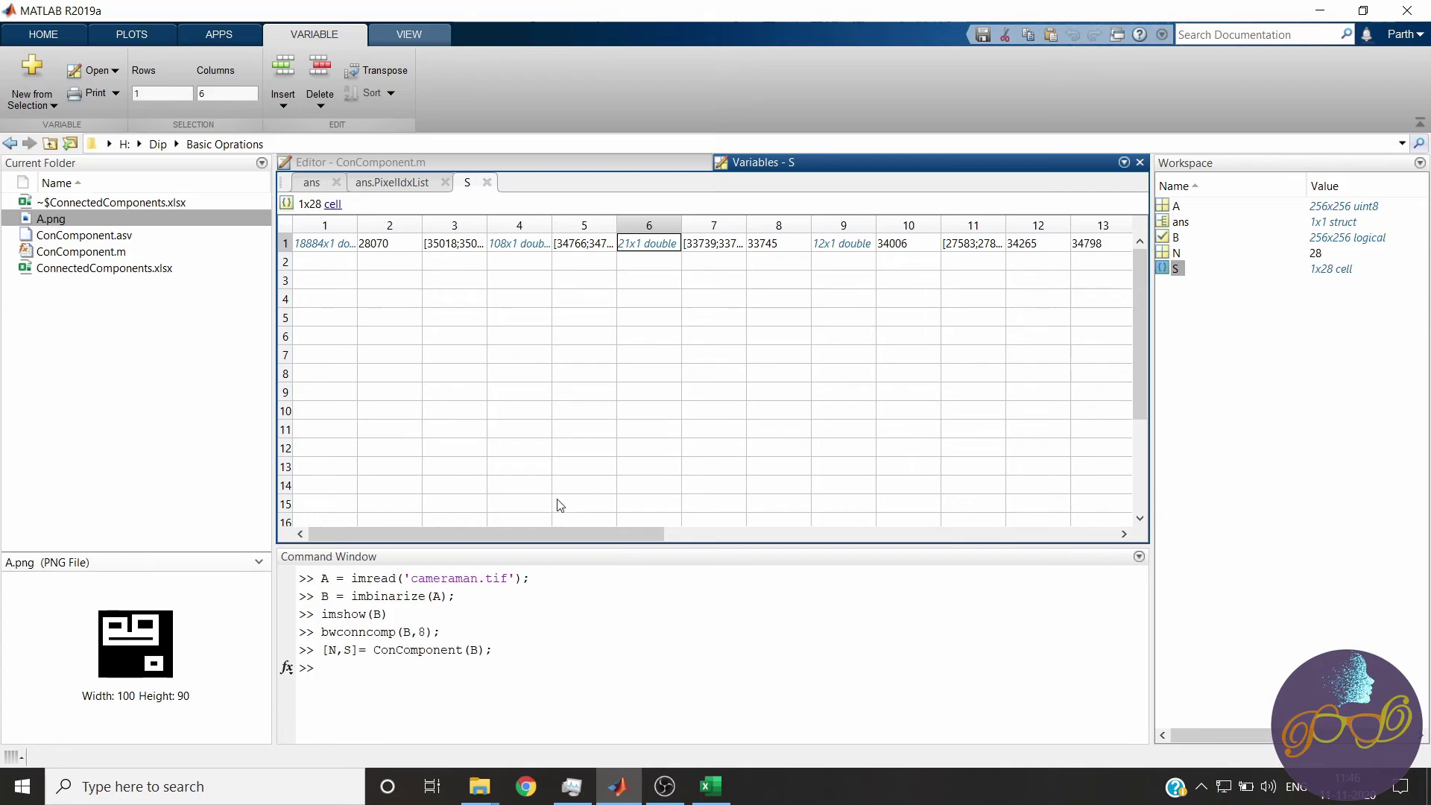
drag(528, 533, 738, 533)
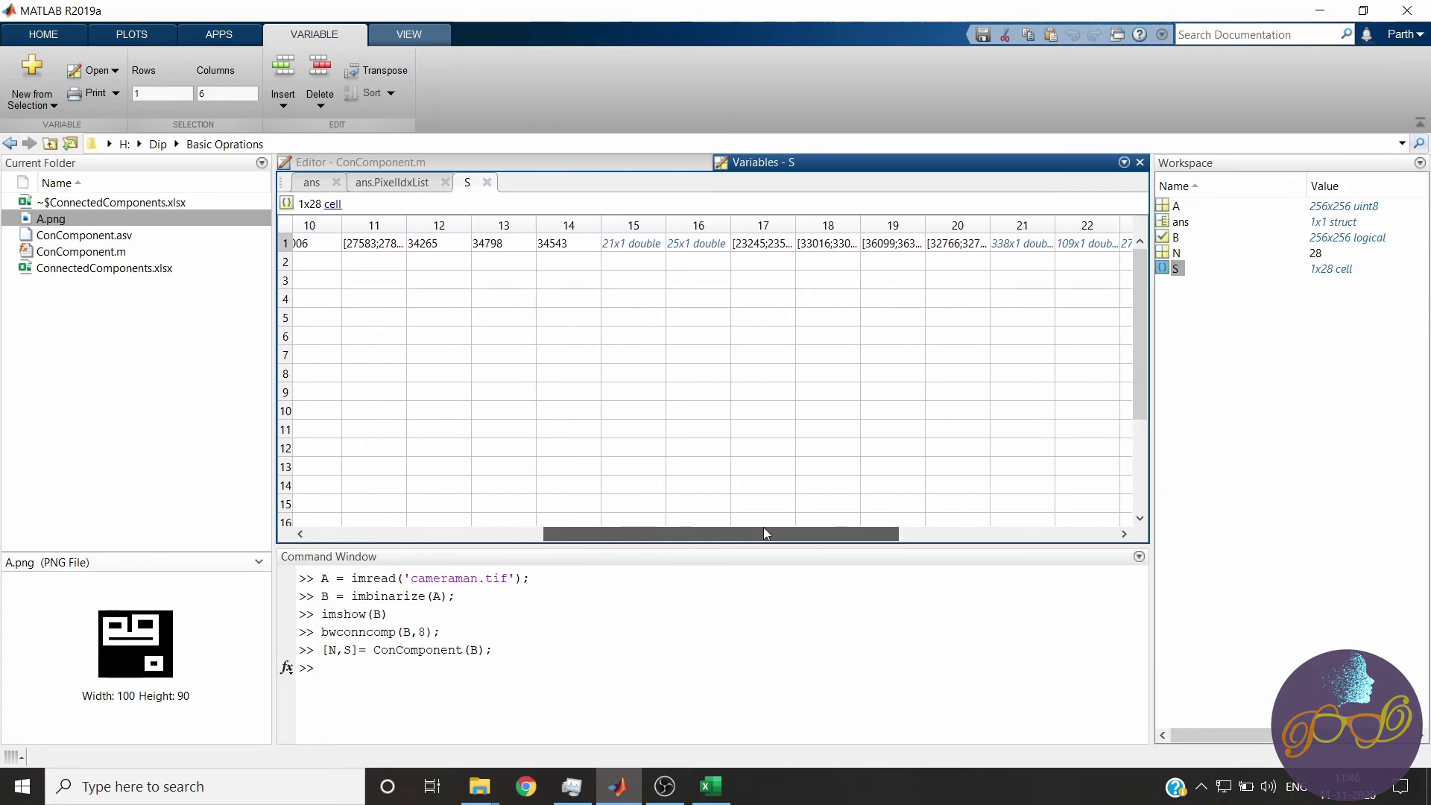
mouse_move(738, 534)
mouse_down()
mouse_move(800, 532)
mouse_move(765, 541)
mouse_move(521, 500)
mouse_move(441, 511)
mouse_up()
click(398, 187)
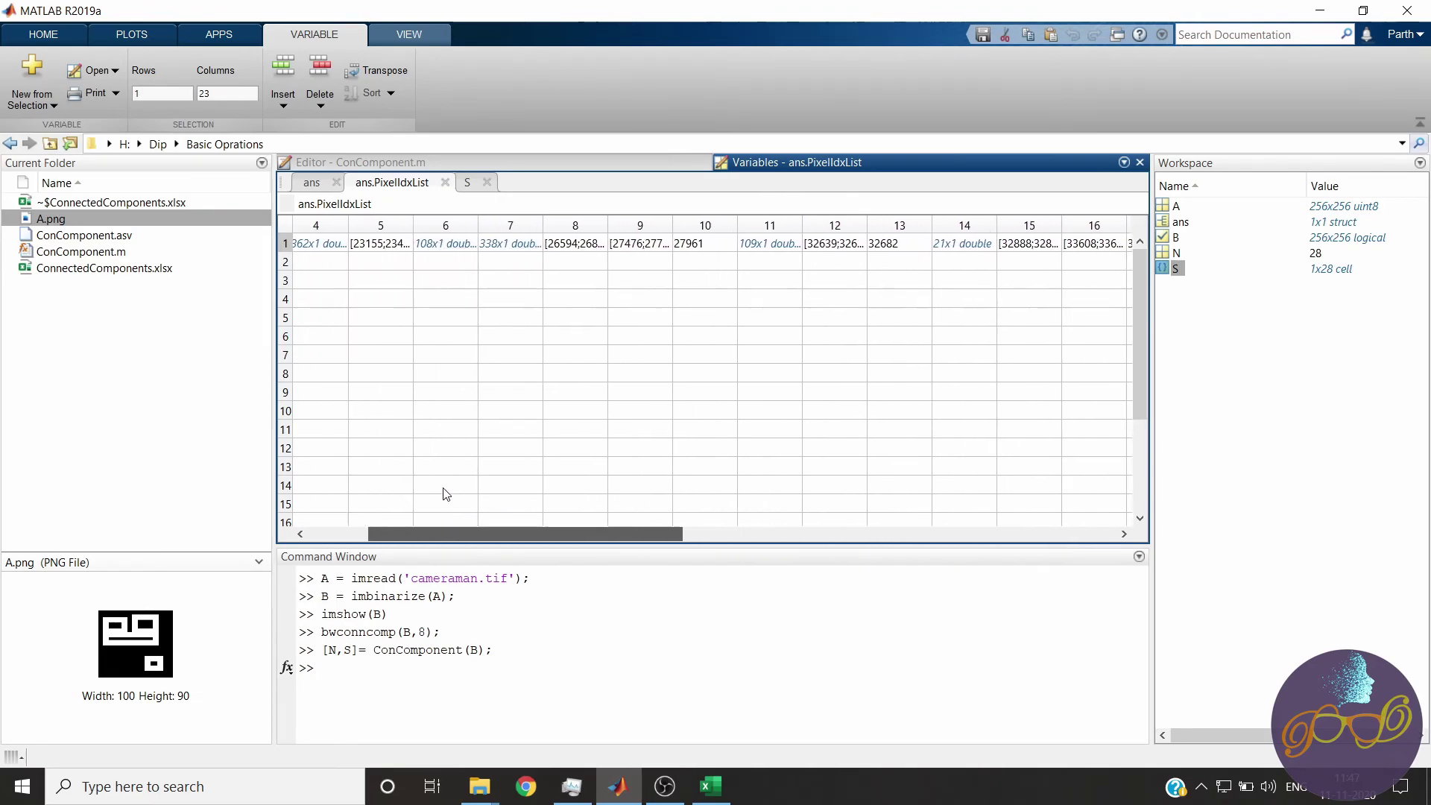
click(510, 244)
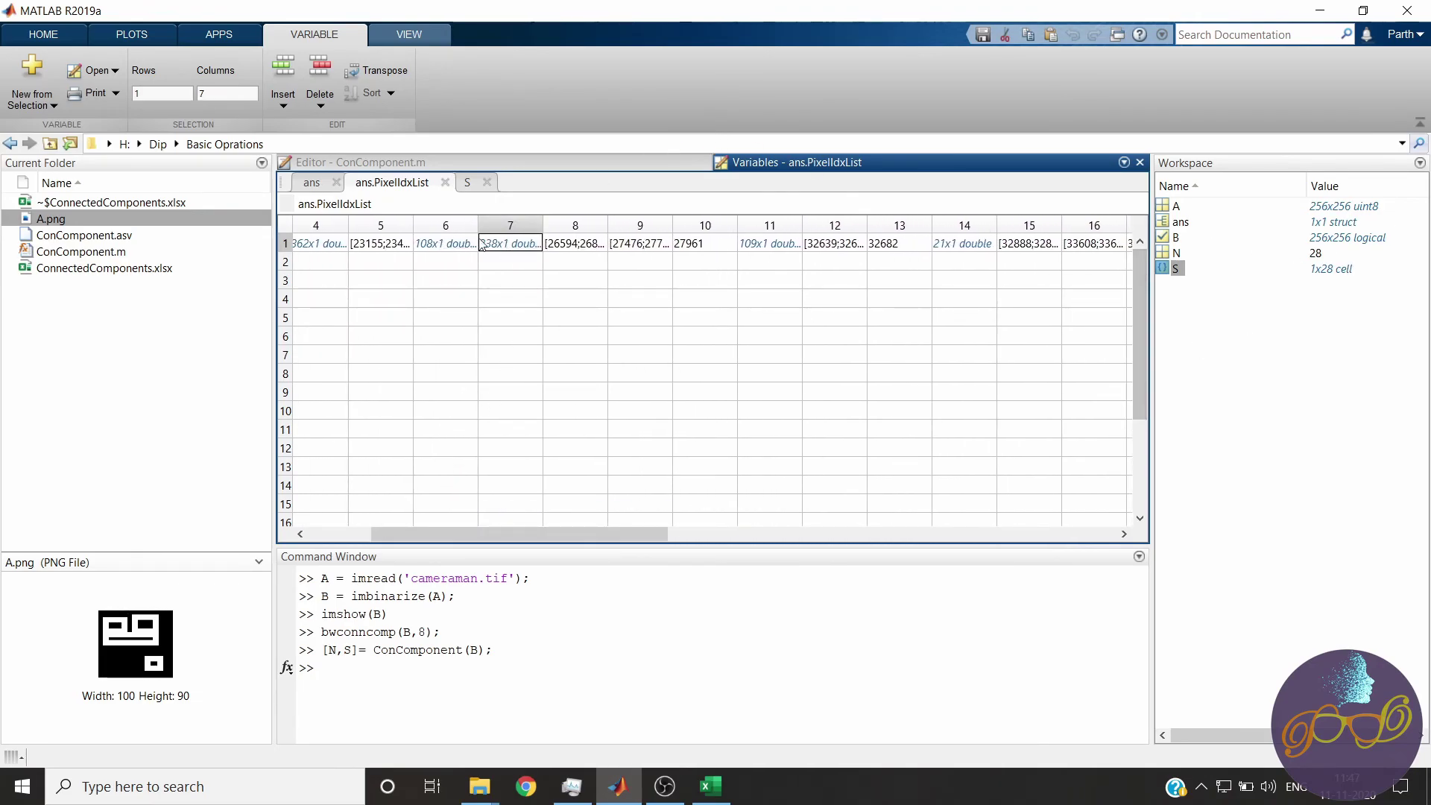
click(466, 183)
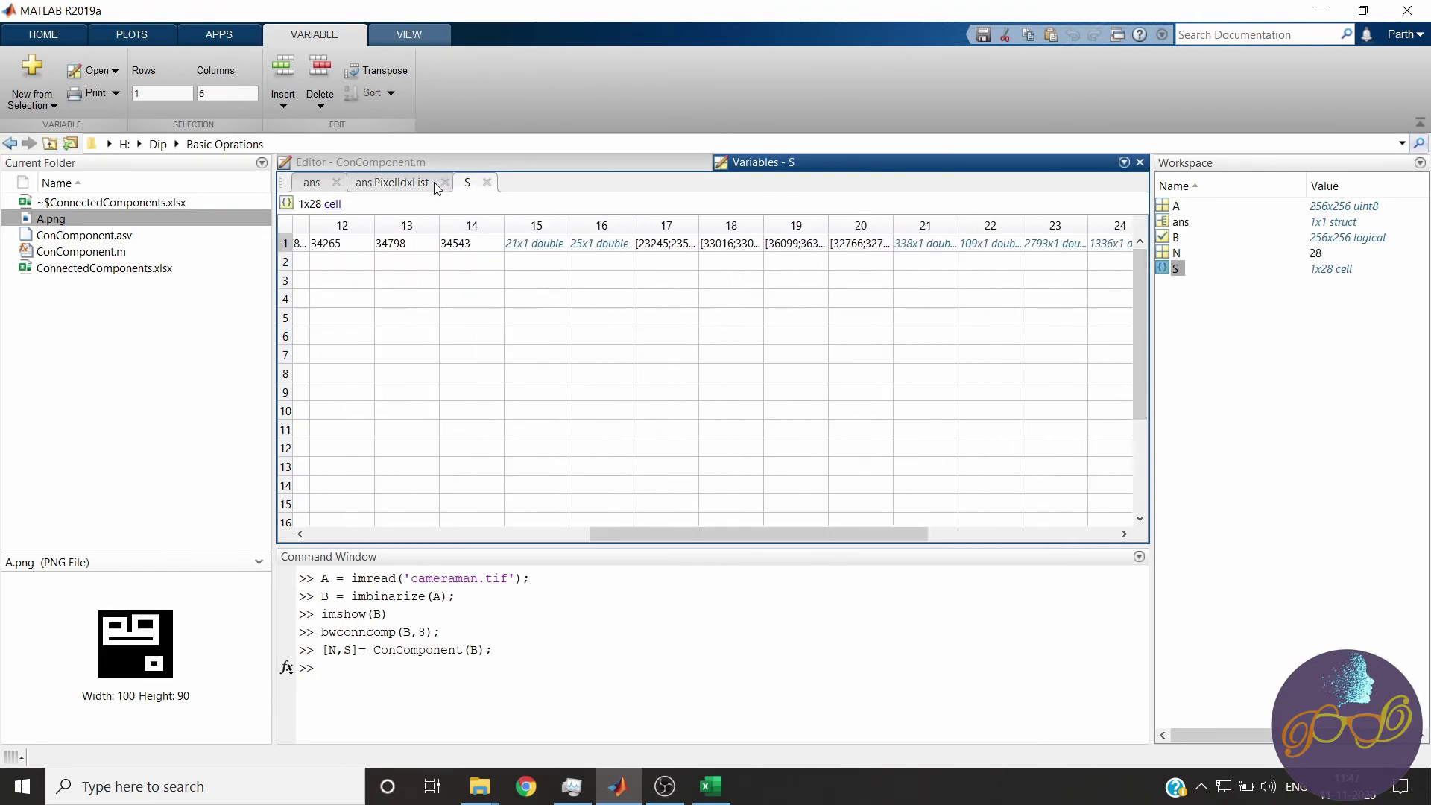
click(335, 185)
click(588, 664)
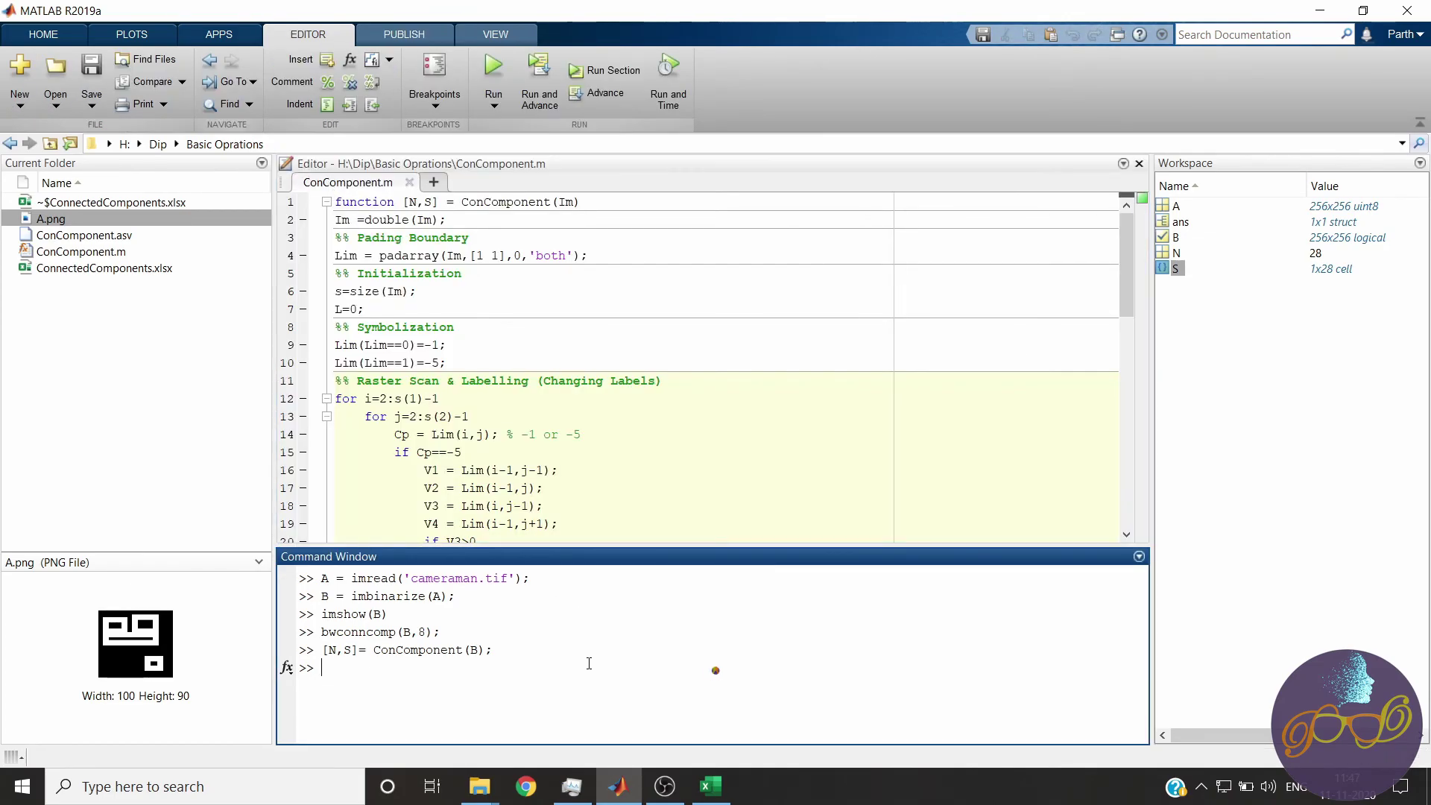
click(926, 359)
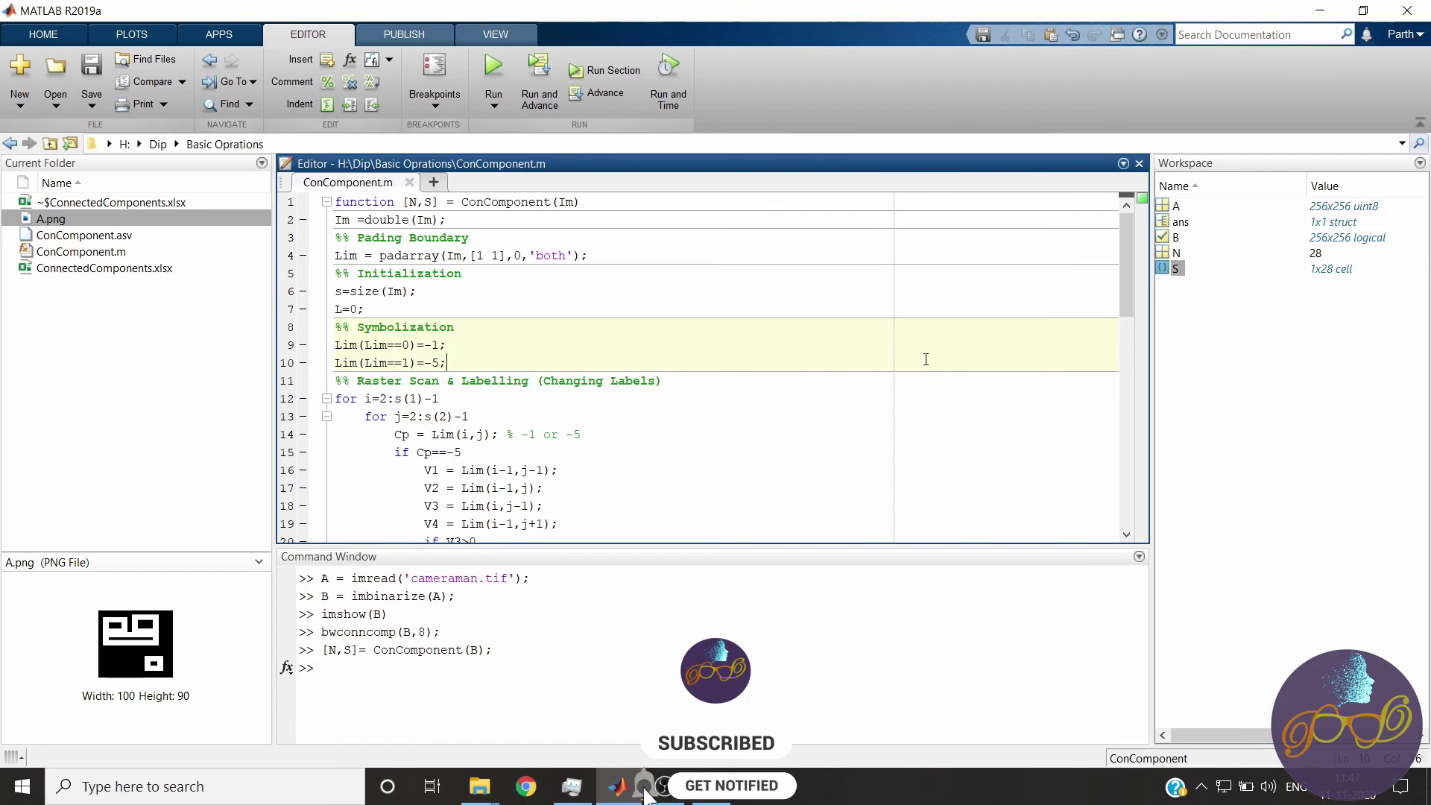
scroll(926, 359, down, 3)
scroll(926, 358, down, 5)
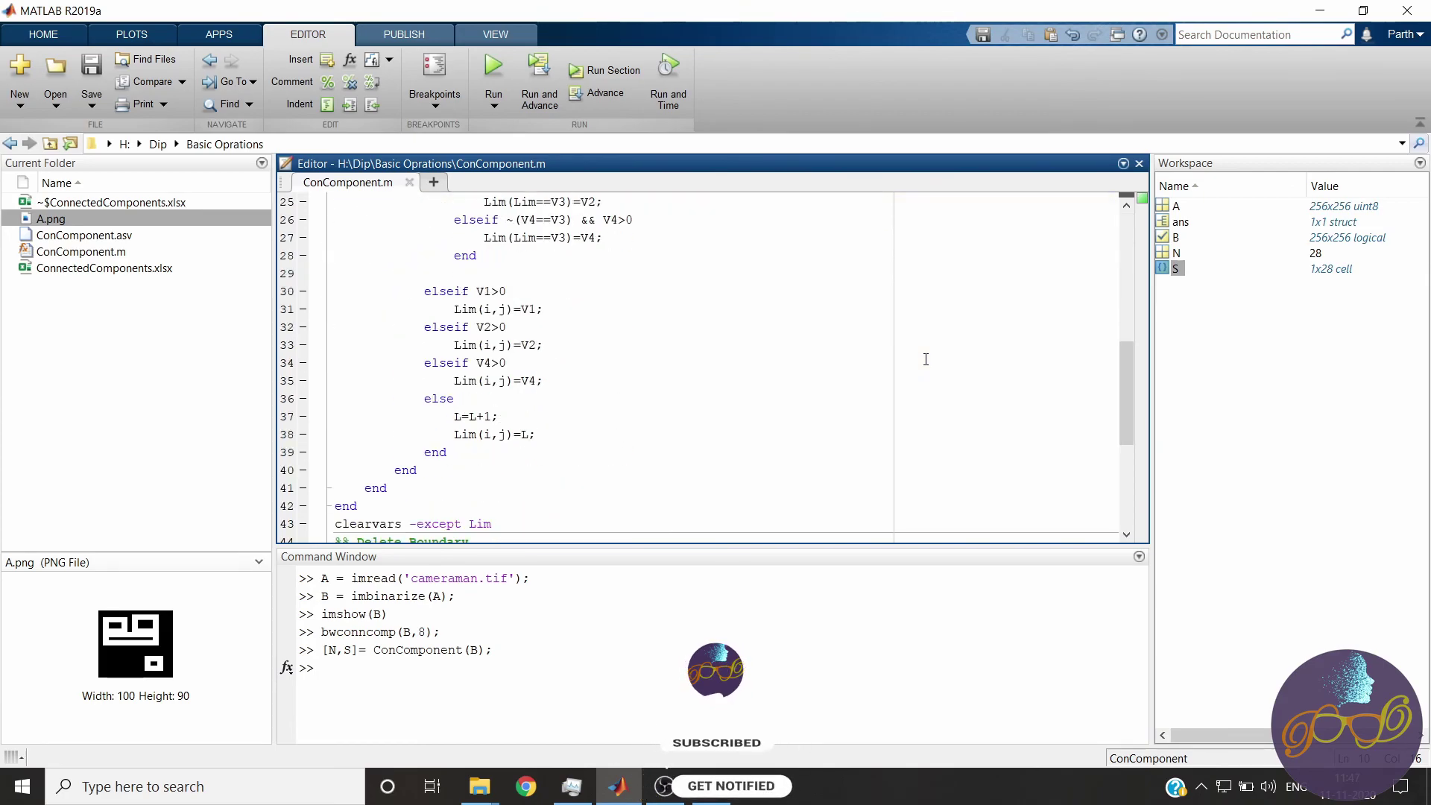
scroll(926, 359, up, 1)
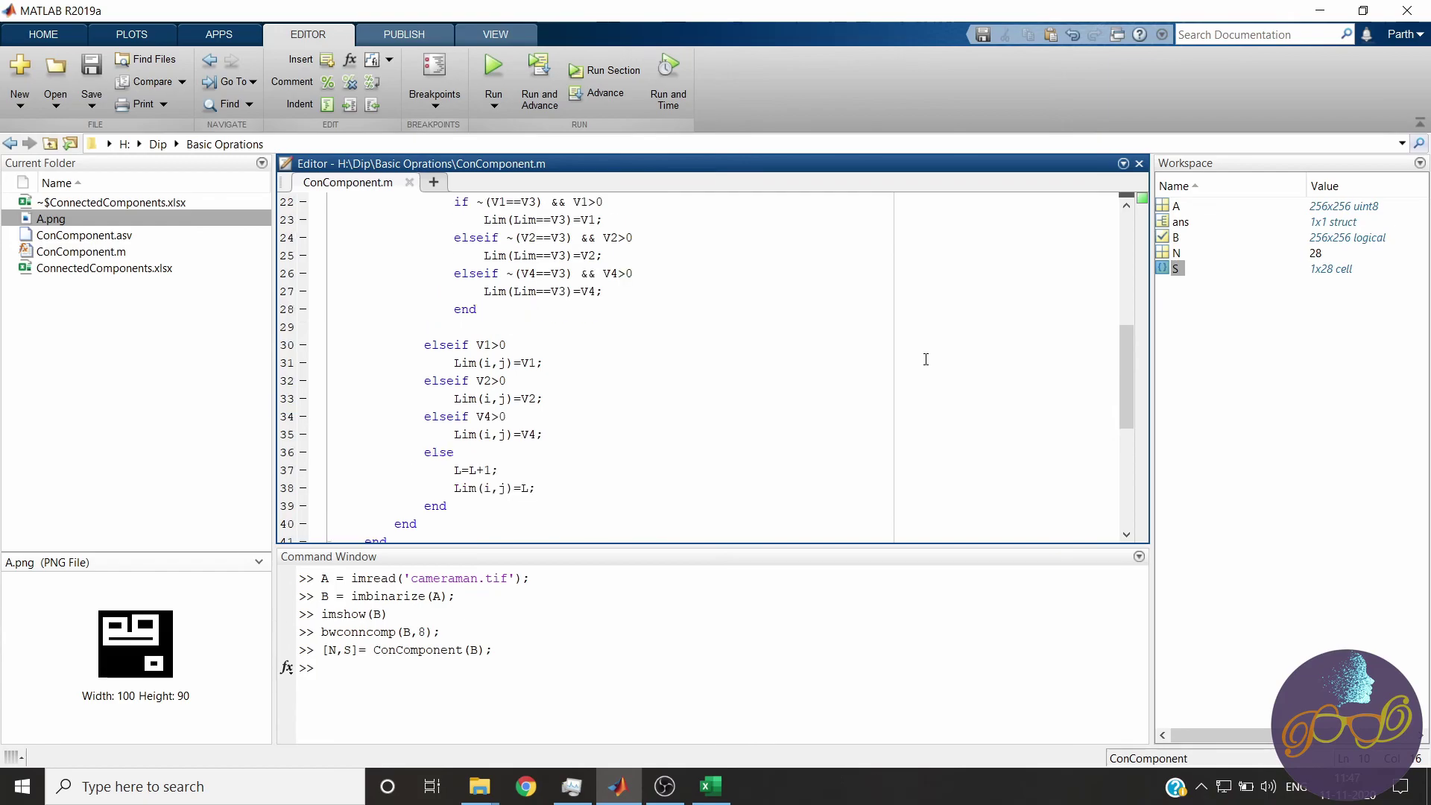
scroll(926, 359, up, 1)
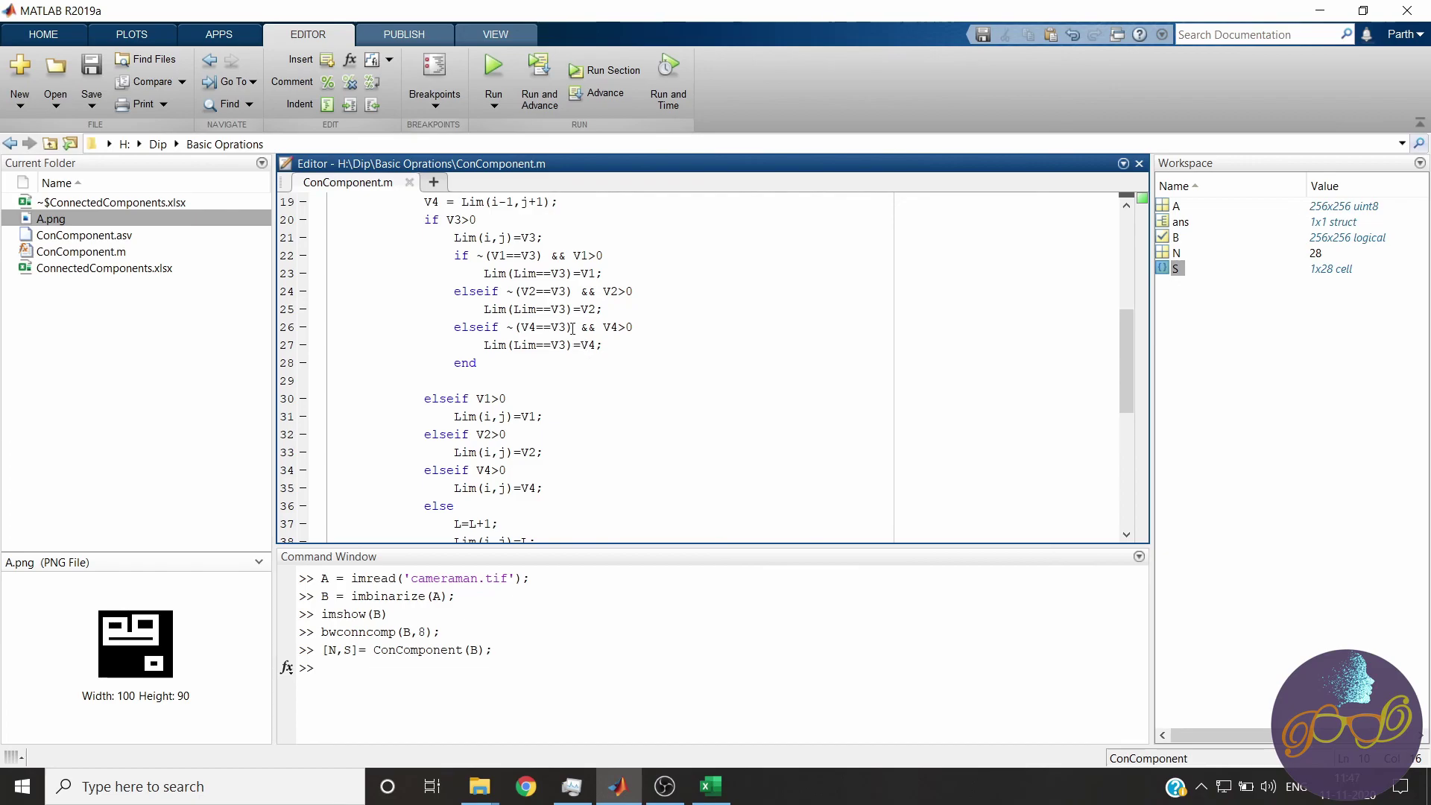
scroll(573, 326, up, 1)
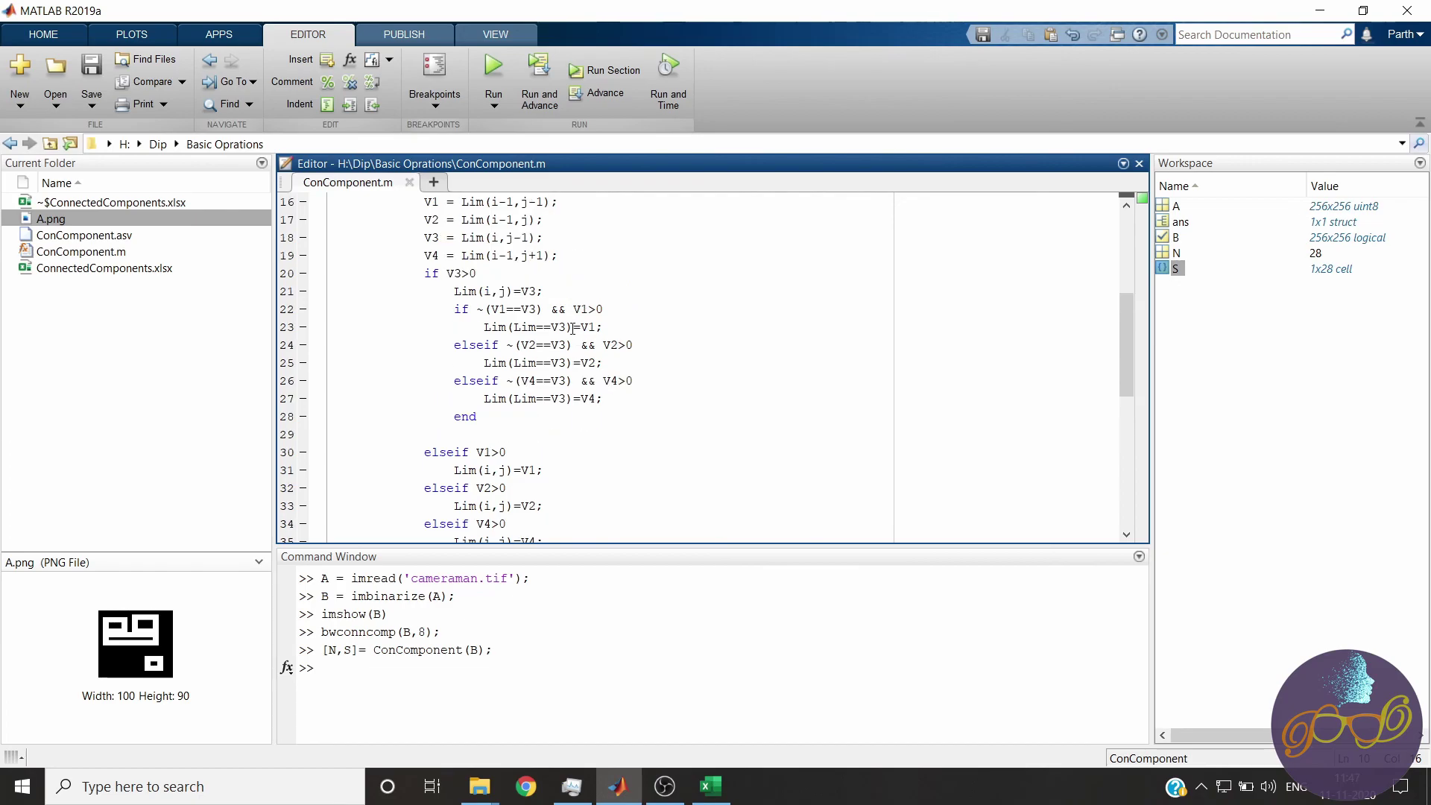
scroll(574, 327, down, 1)
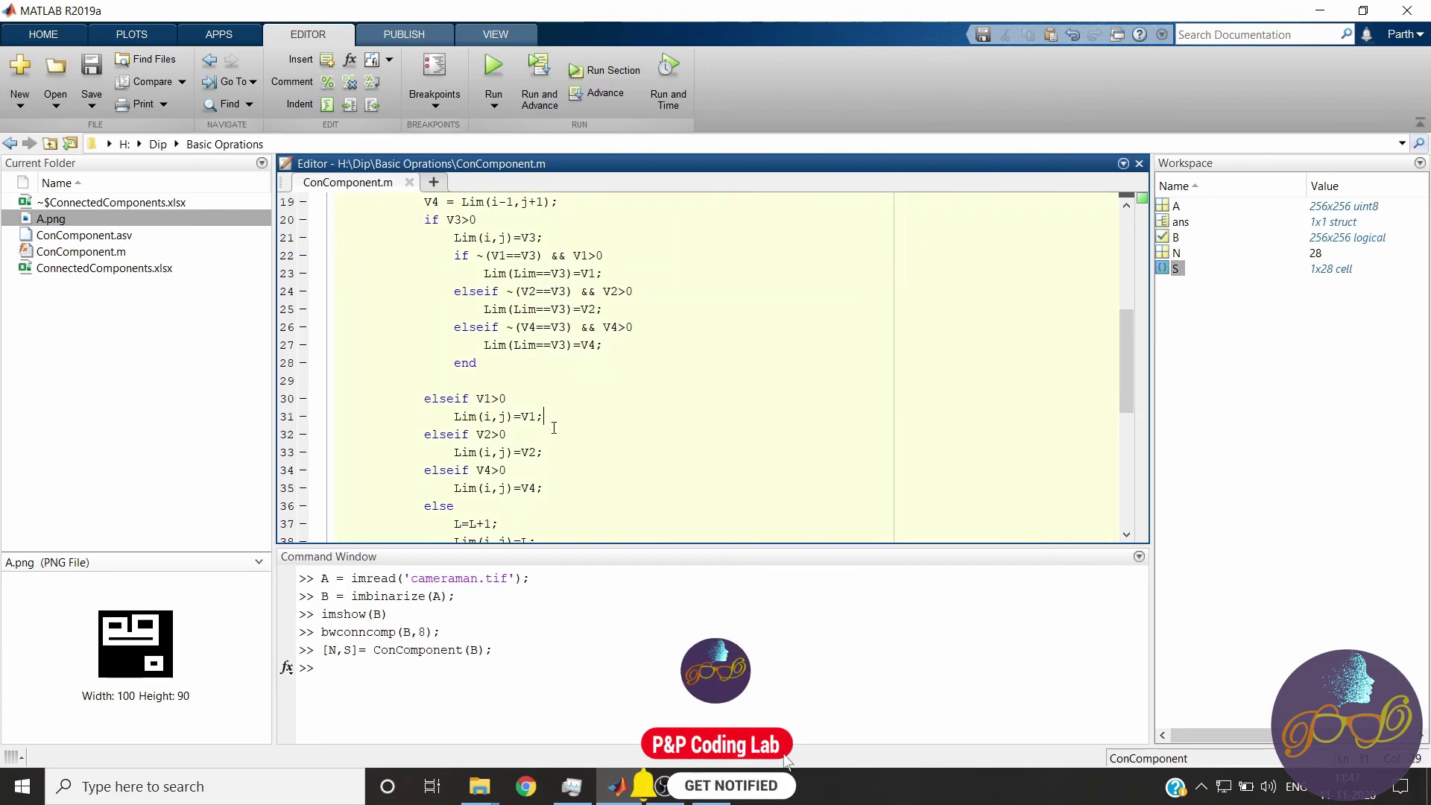
click(574, 453)
scroll(576, 452, down, 1)
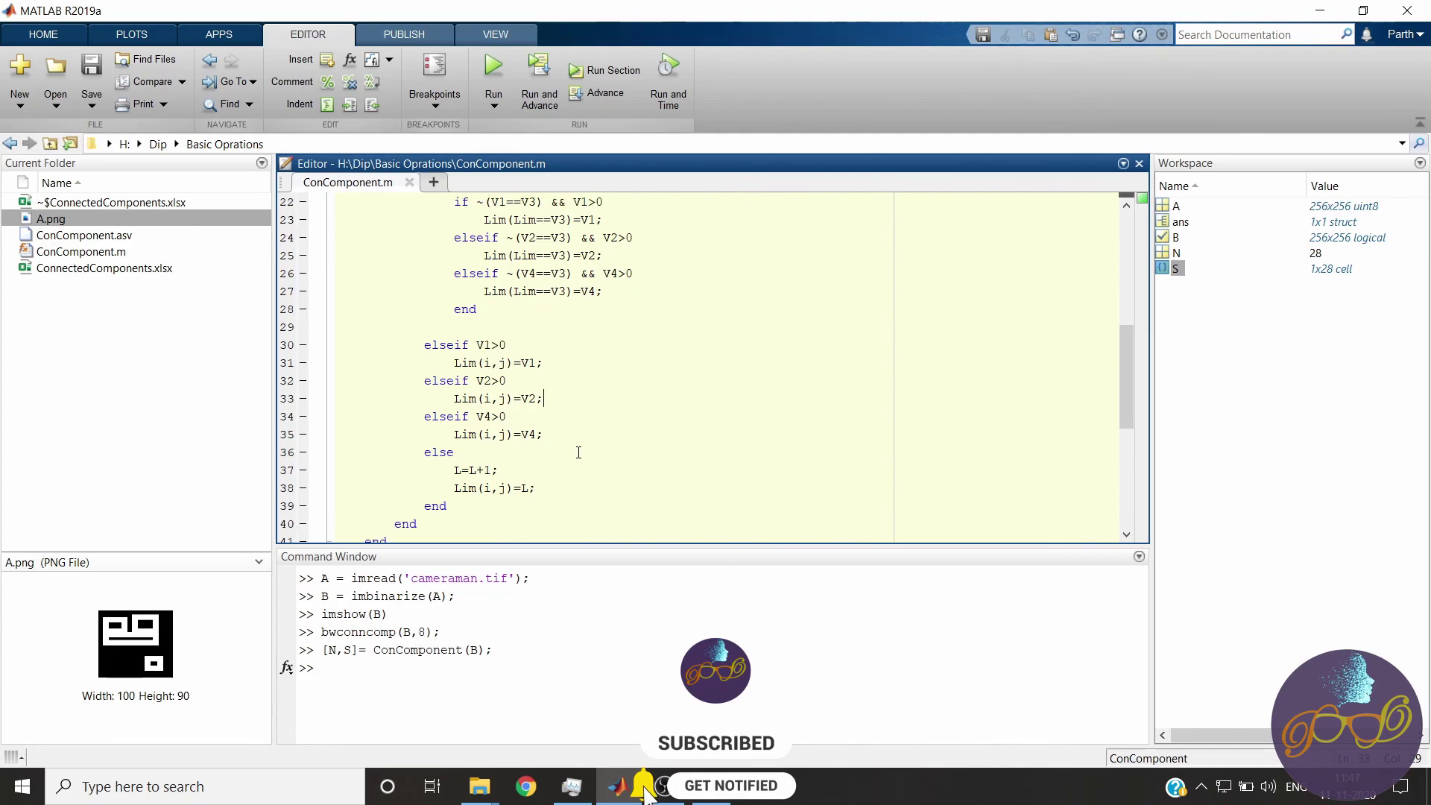
scroll(578, 452, up, 2)
scroll(578, 452, up, 1)
scroll(578, 452, up, 1)
scroll(579, 452, up, 2)
scroll(643, 308, up, 1)
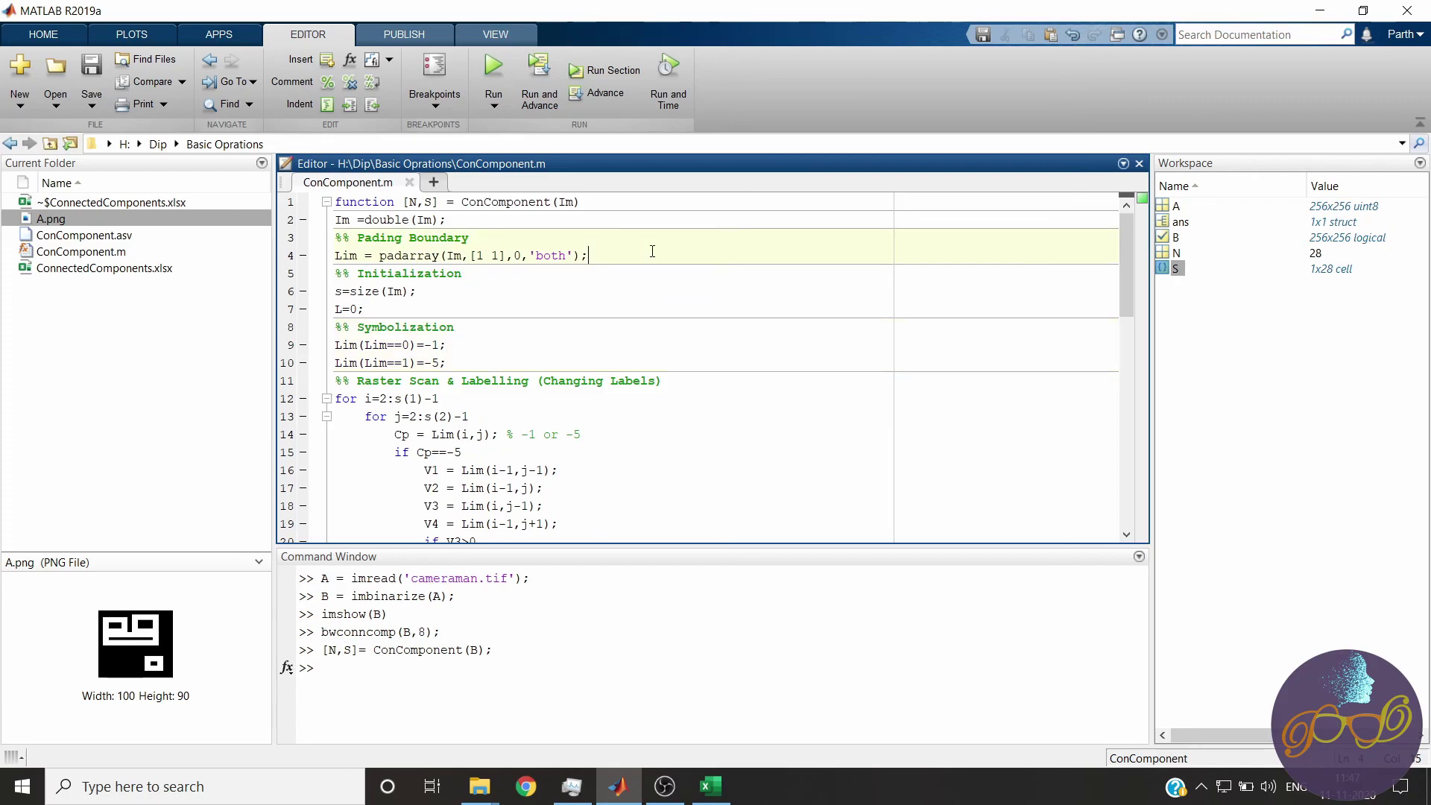